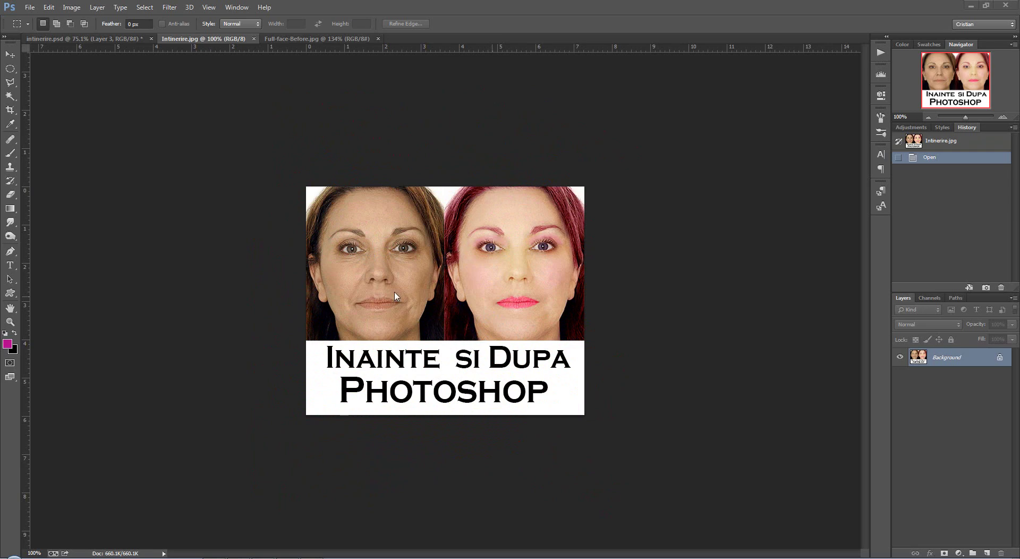
Bring up the Full-face-Before.jpg portrait, zoomed in, with the Move tool active
scroll(402, 273, "up", 2)
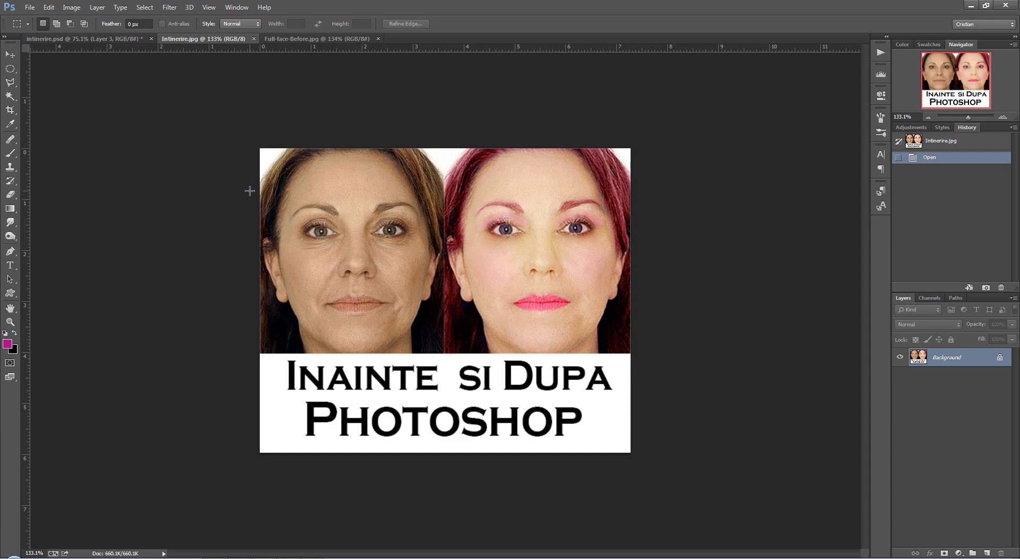
left_click(316, 39)
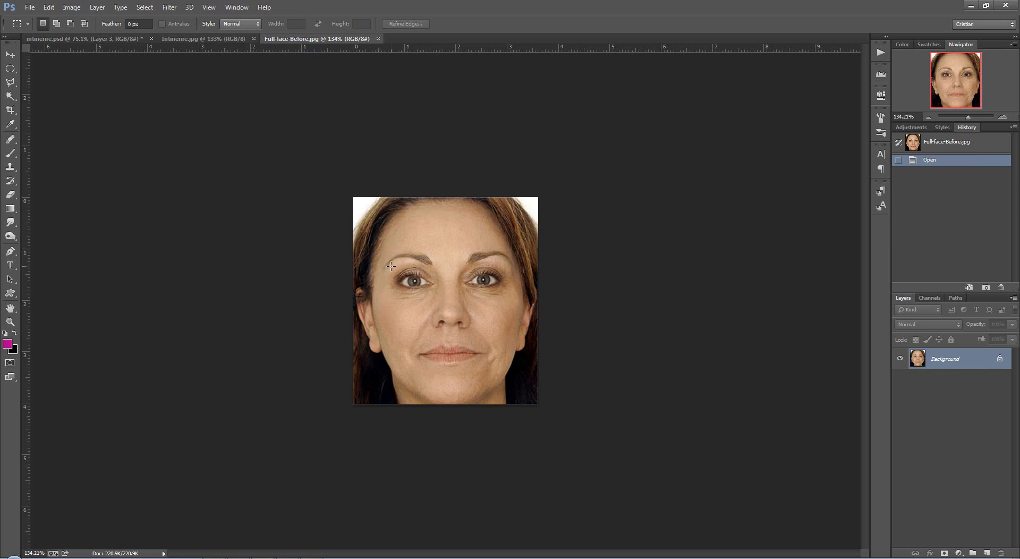
scroll(391, 266, "up", 3)
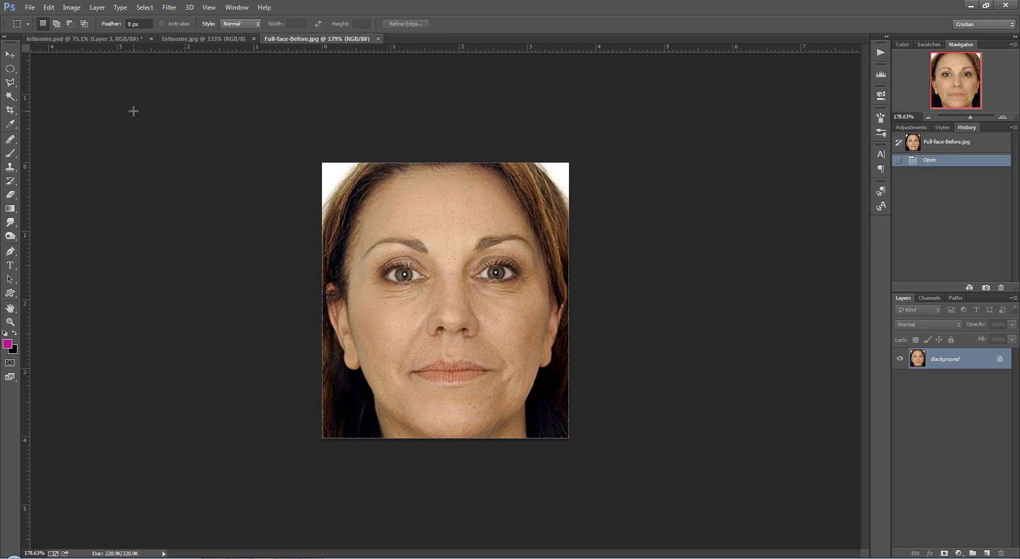
left_click(10, 55)
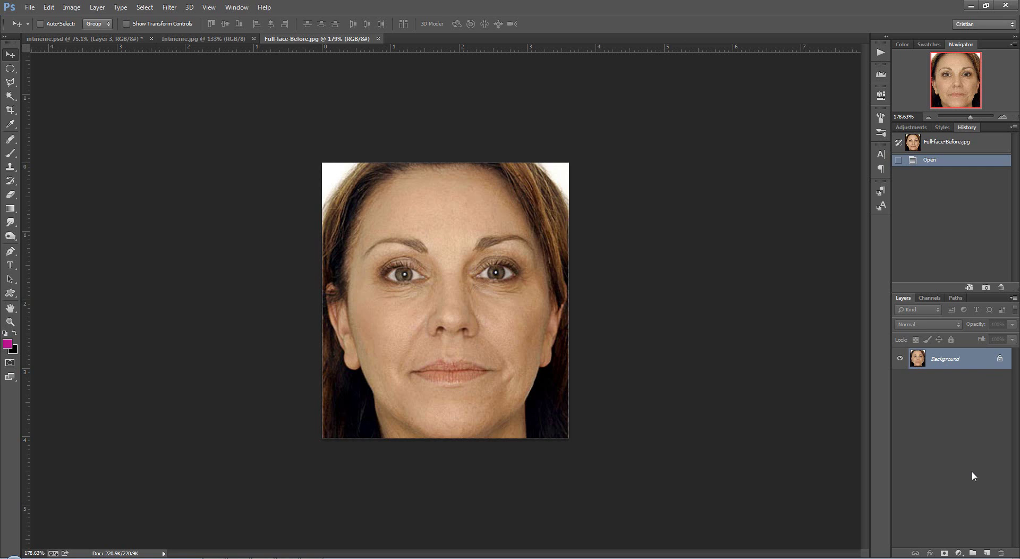
Duplicate the Background layer with Ctrl+J and rename the copy 'fata'
key("ctrl+j")
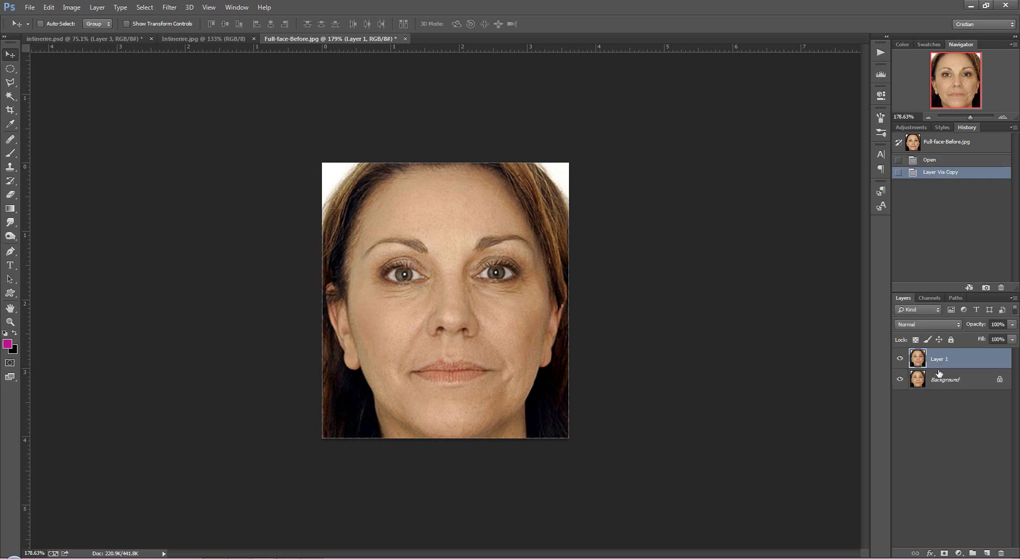
double_click(941, 359)
type("fata")
left_click(951, 425)
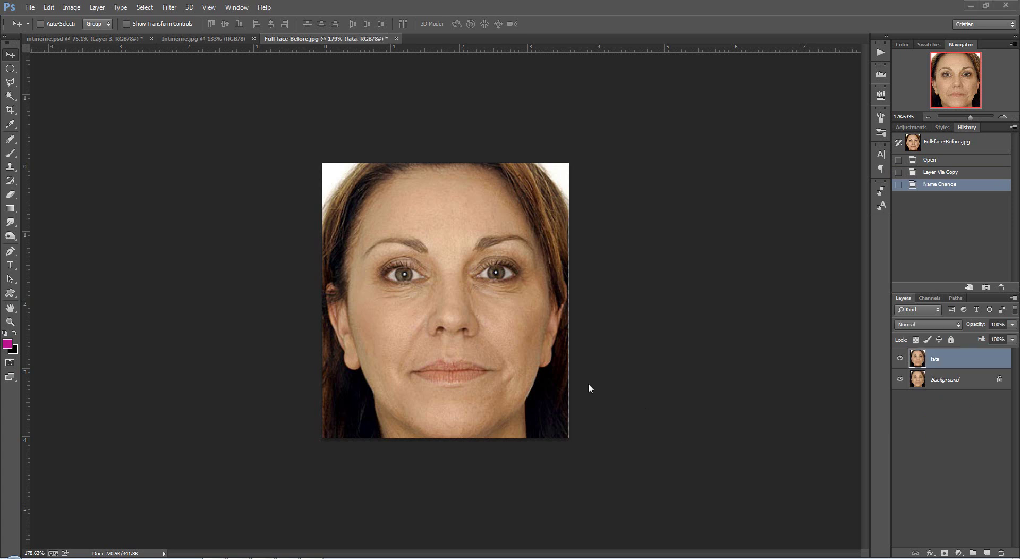
scroll(462, 342, "up", 1)
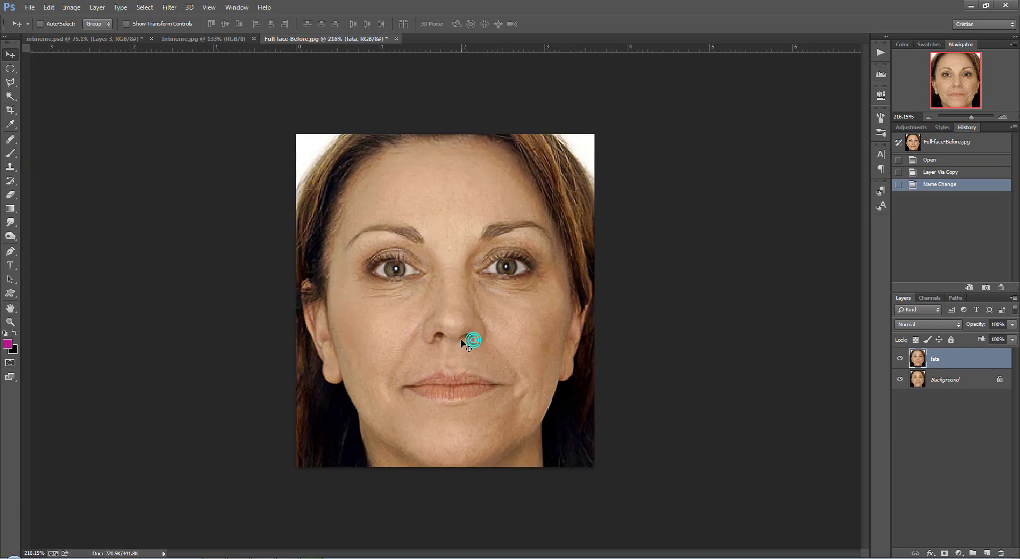
scroll(462, 341, "up", 1)
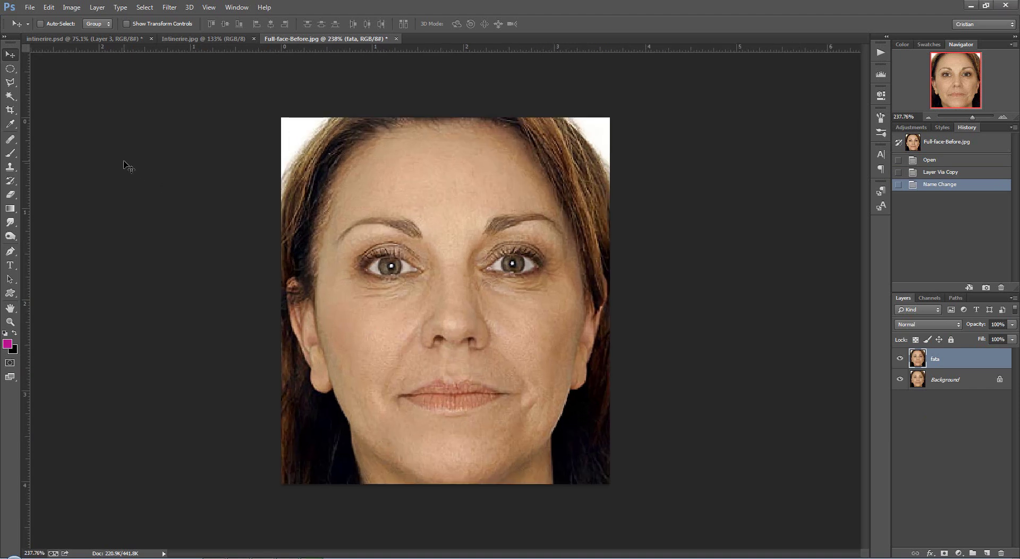
Paint a Healing Brush Tool stroke across the left cheek below the eye
left_click(14, 142)
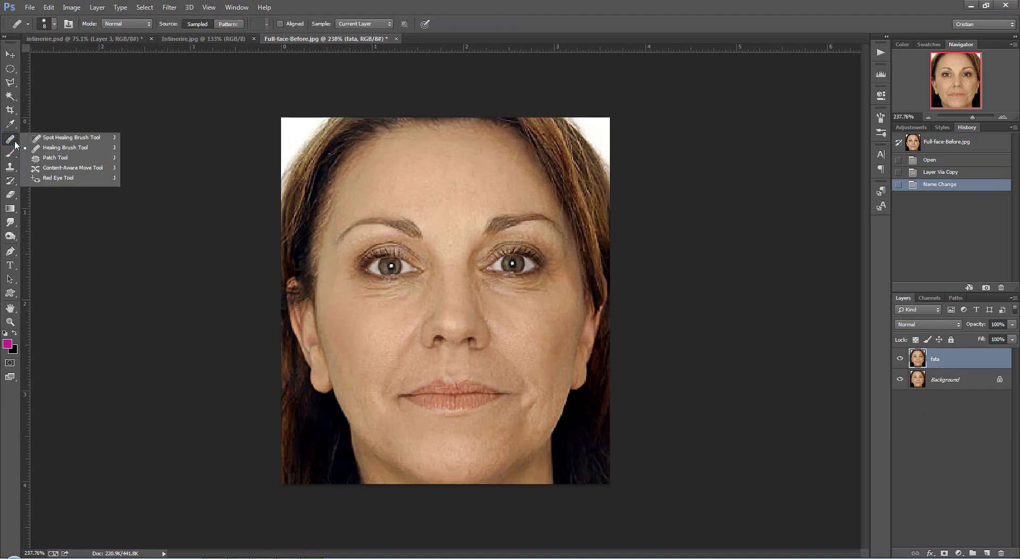
left_click(47, 149)
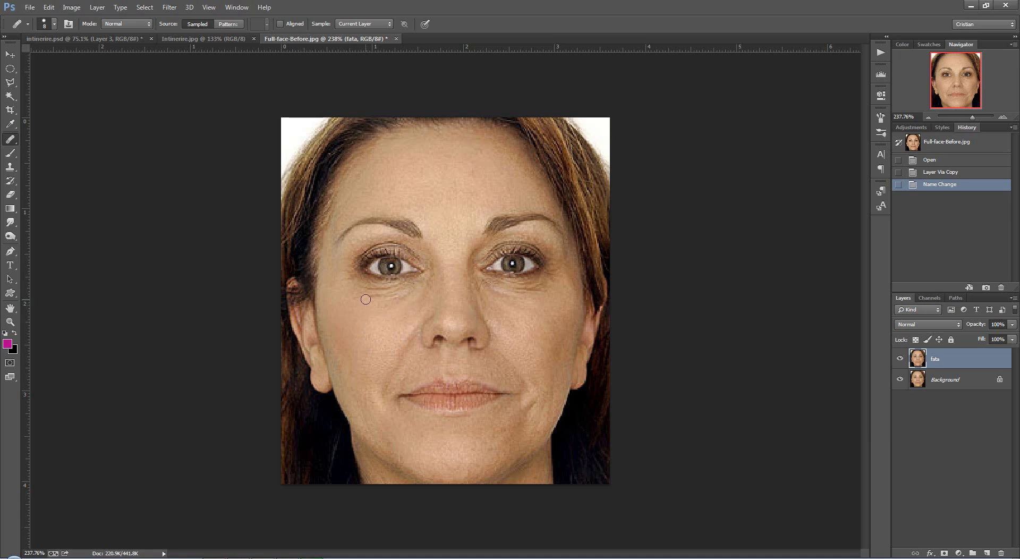
scroll(365, 299, "up", 2)
scroll(359, 295, "up", 1)
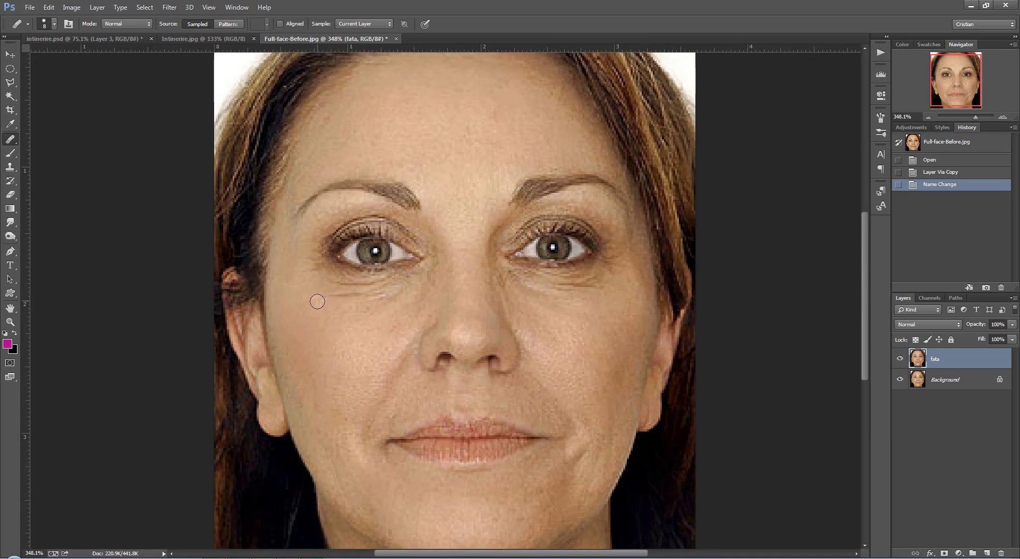
left_click_drag(314, 298, 367, 295)
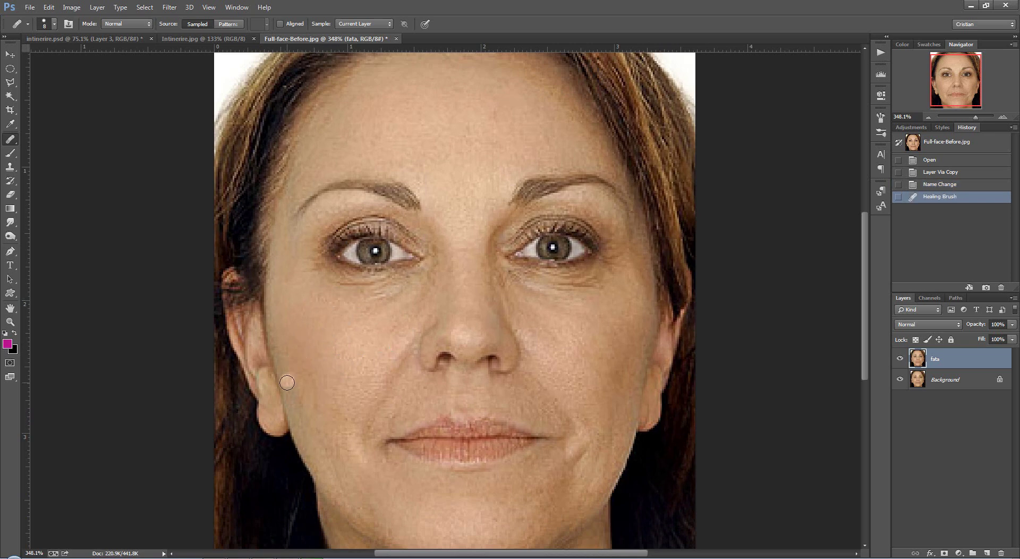
scroll(290, 371, "down", 3)
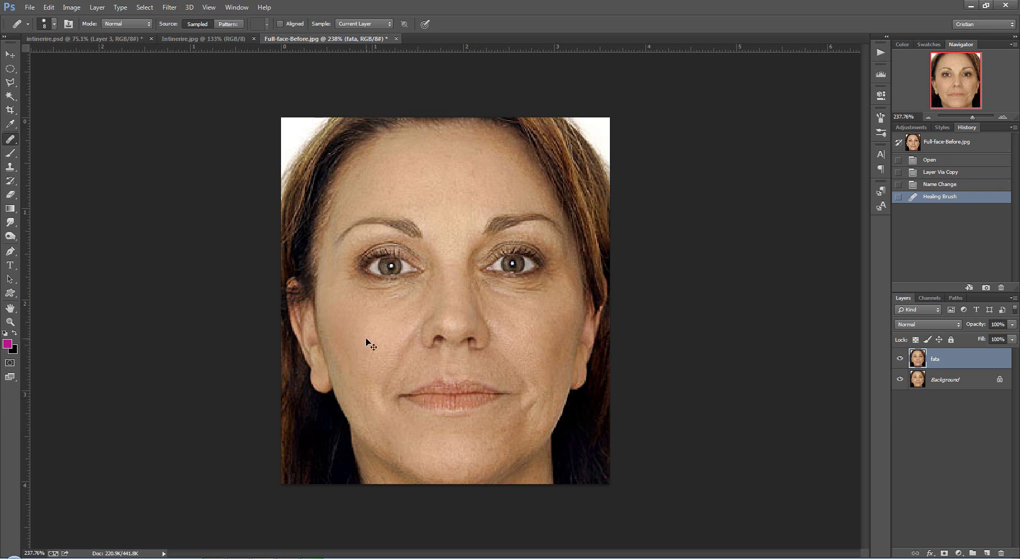
Undo the cheek stroke, sample clean cheek skin, and heal the cheek beside the nose
key("ctrl+z")
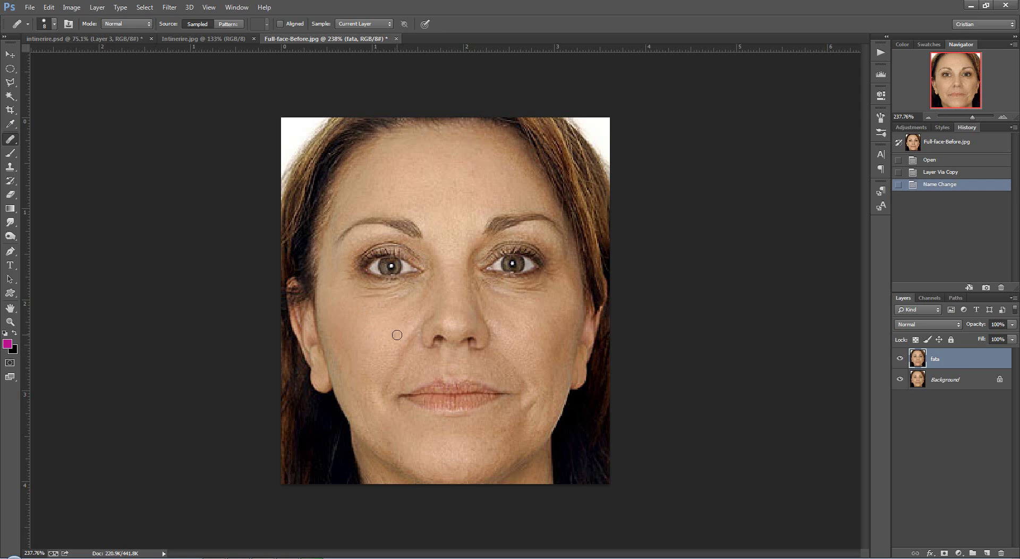
scroll(397, 335, "up", 1)
scroll(397, 334, "up", 1)
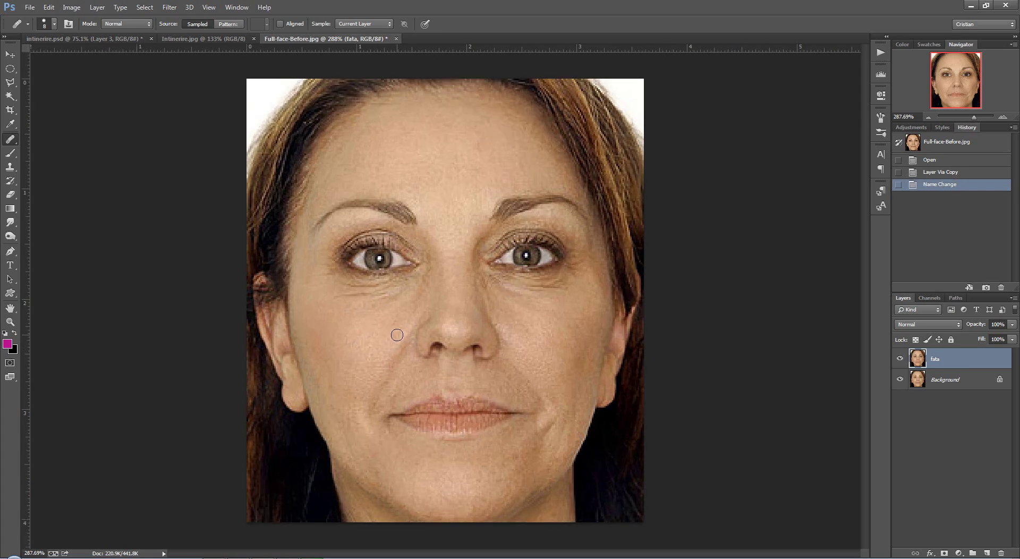
scroll(393, 335, "up", 1)
scroll(385, 335, "up", 1)
scroll(384, 328, "down", 1)
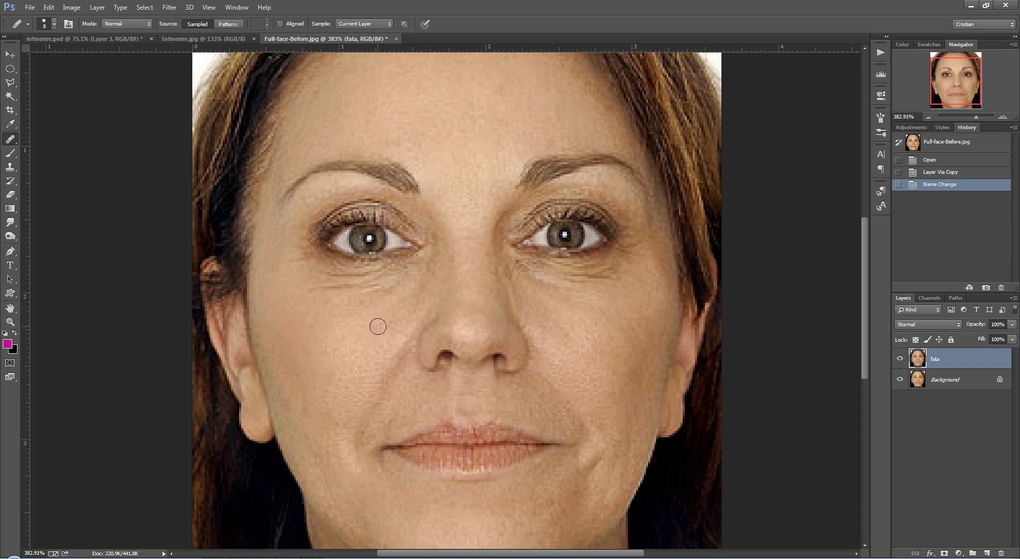
left_click_drag(378, 327, 374, 326)
key("bracketright")
key("bracketright")
key("bracketright")
key("bracketright")
key("bracketright")
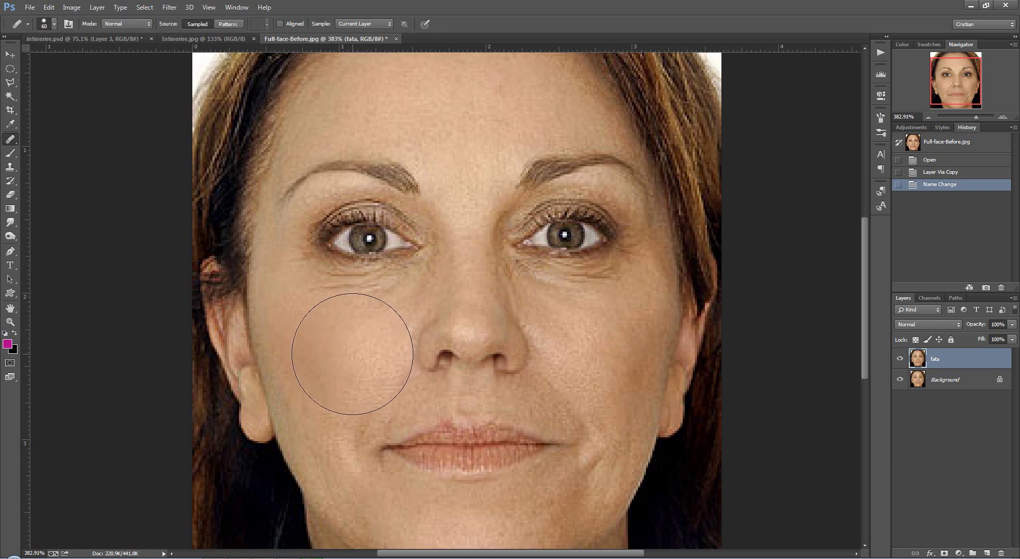
left_click(347, 356, "alt")
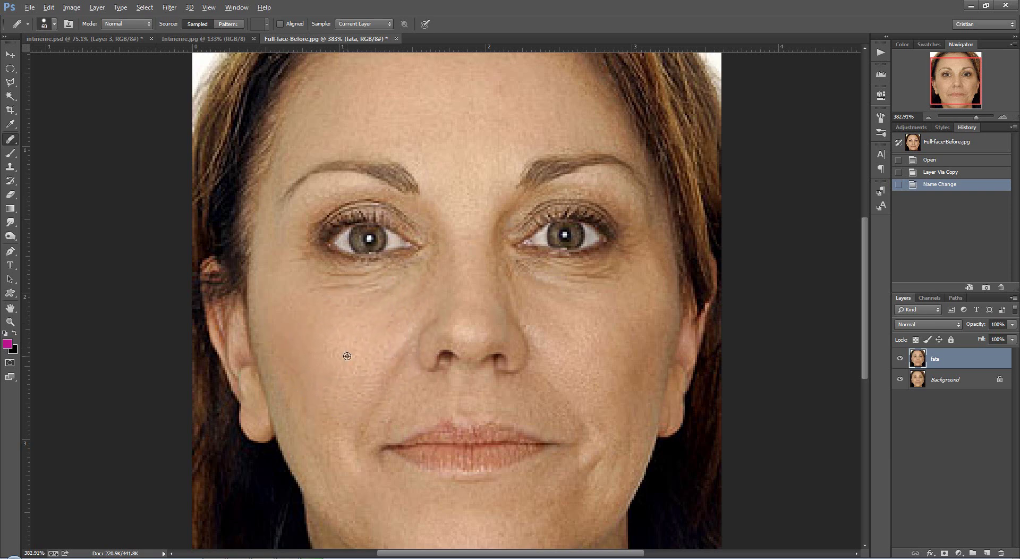
mouse_move(347, 356)
left_mouse_down()
mouse_move(350, 328)
mouse_move(319, 342)
left_mouse_up()
scroll(248, 420, "down", 2)
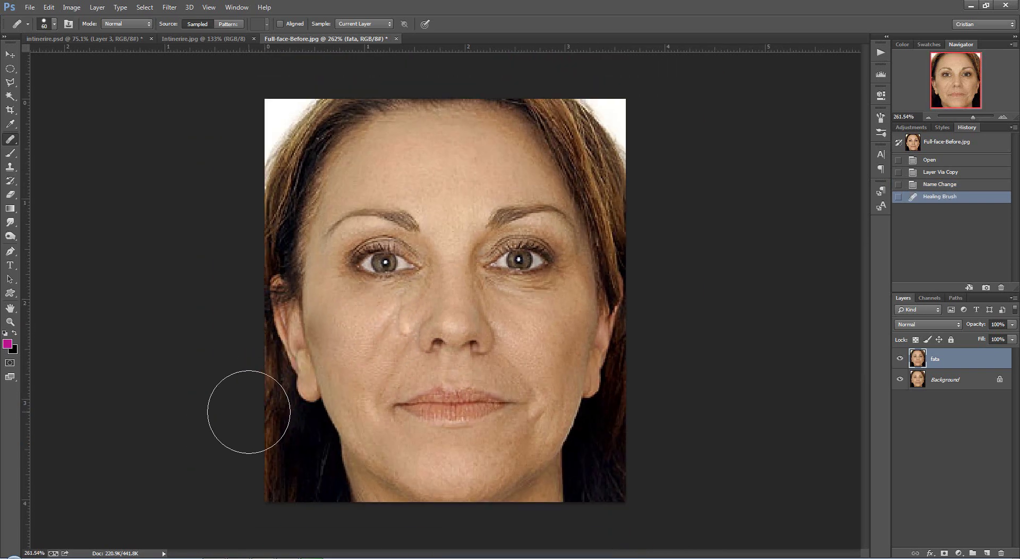
left_click_drag(376, 325, 348, 346)
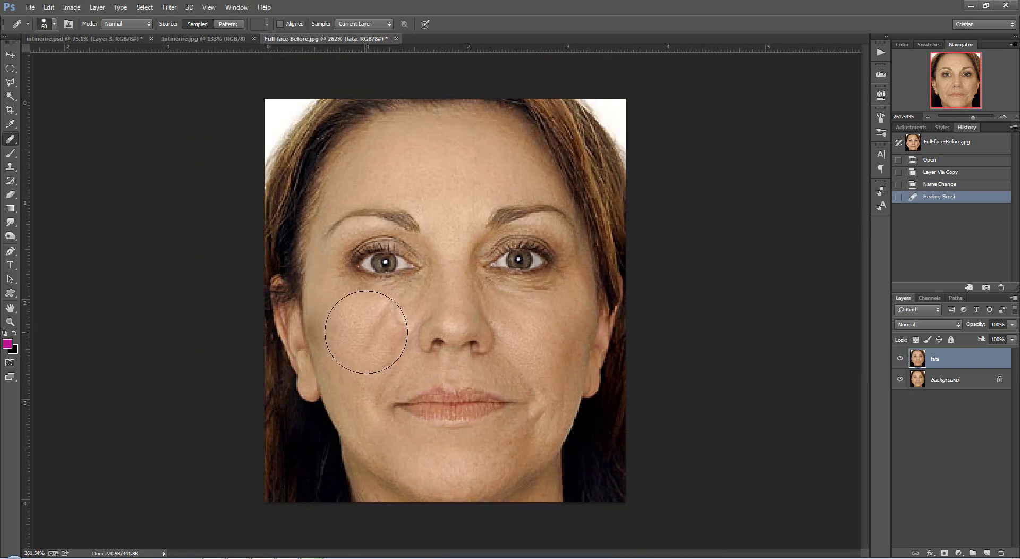
Undo the blotchy healing and smooth the wrinkles under the left eye with a smaller brush
key("ctrl+z")
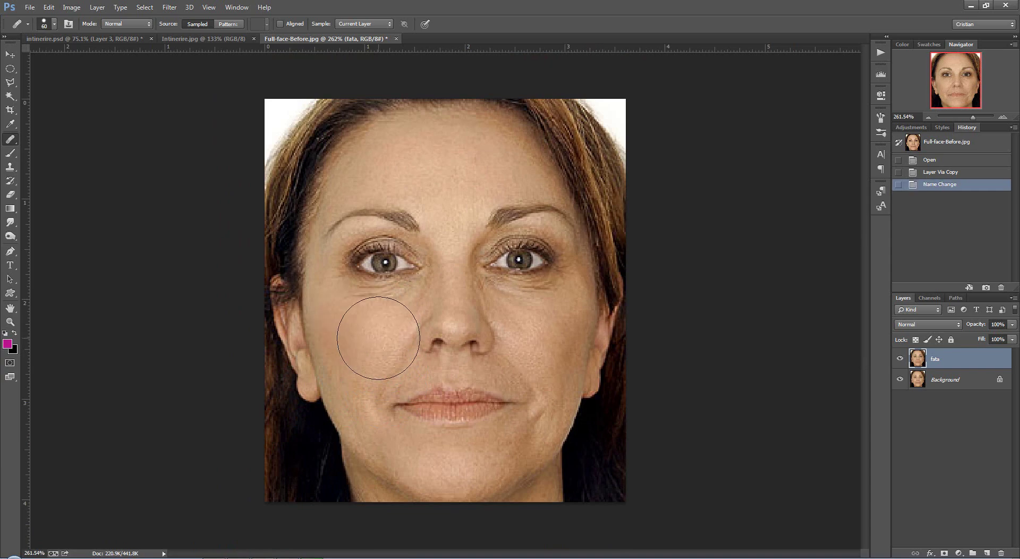
key("bracketleft")
key("bracketleft")
key("bracketleft")
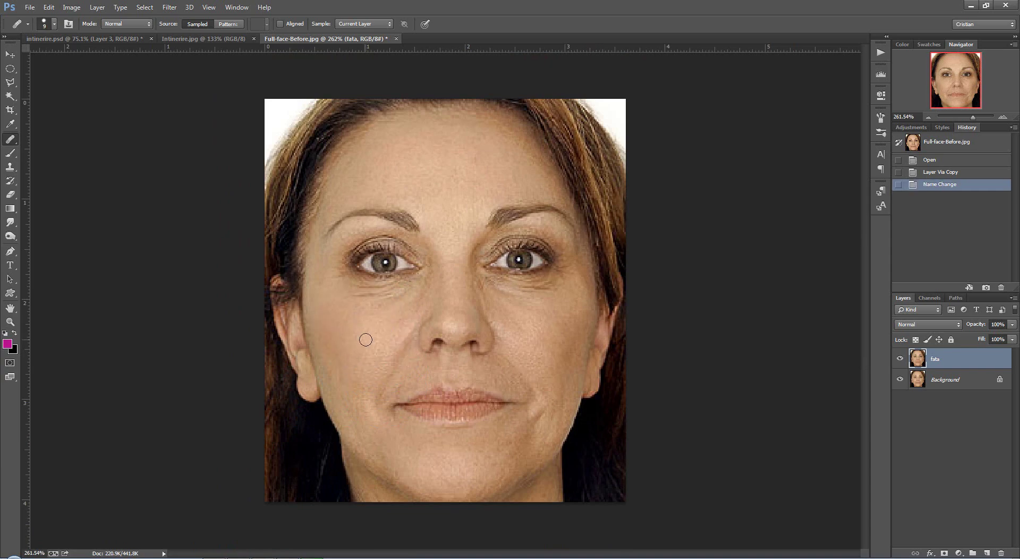
scroll(366, 340, "up", 2)
scroll(365, 340, "up", 2)
scroll(366, 340, "up", 1)
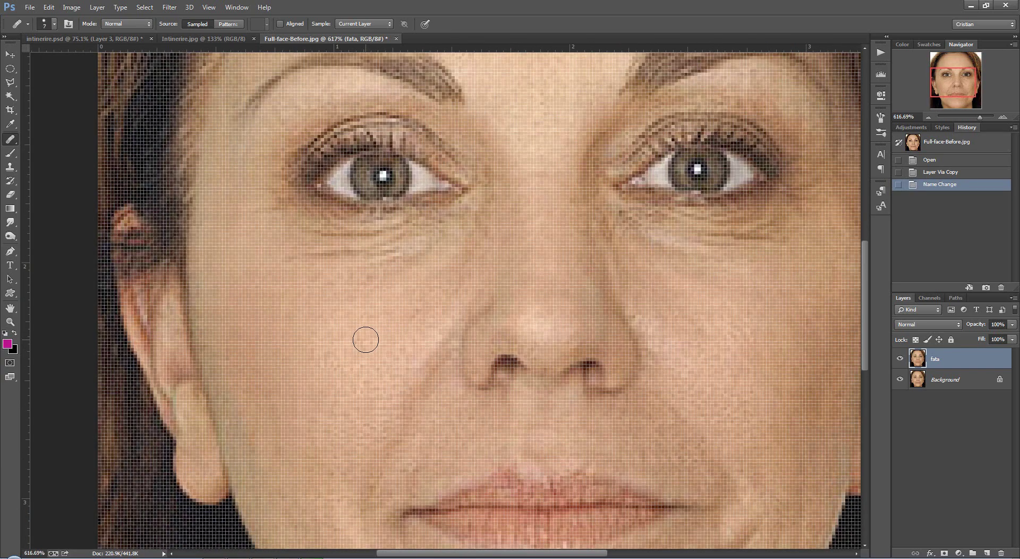
scroll(365, 340, "down", 2)
scroll(366, 340, "down", 1)
scroll(366, 340, "down", 1)
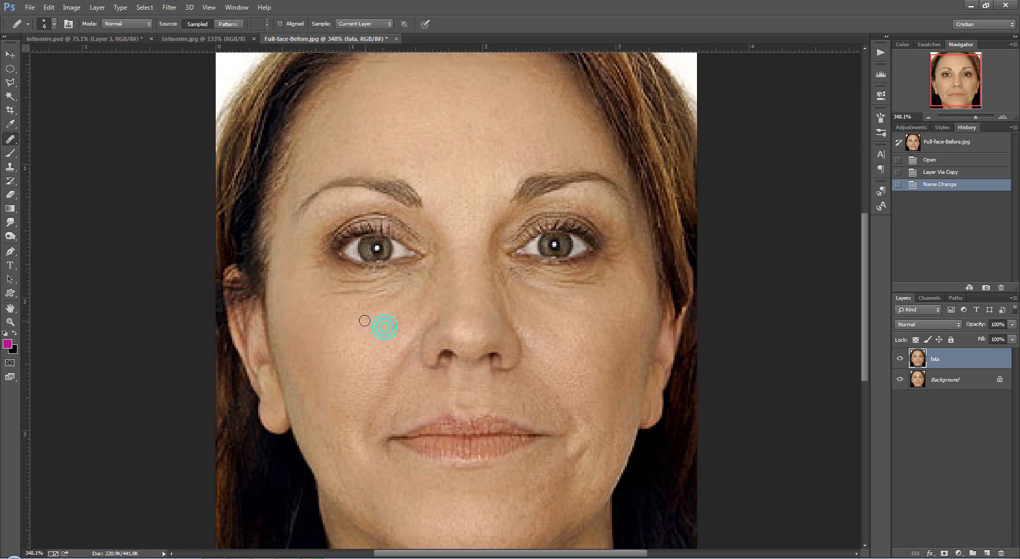
scroll(355, 304, "up", 1)
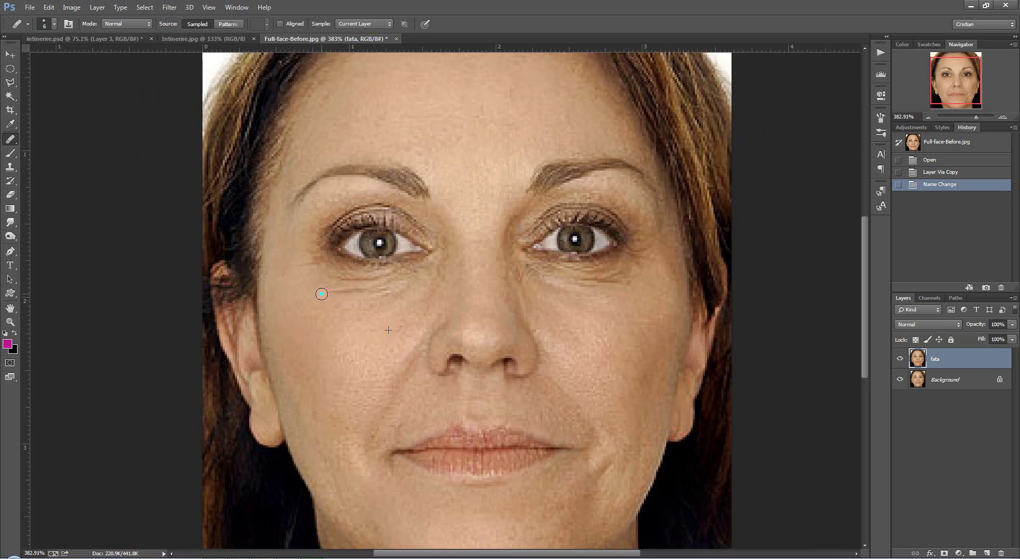
left_click_drag(322, 294, 380, 287)
scroll(340, 334, "down", 2)
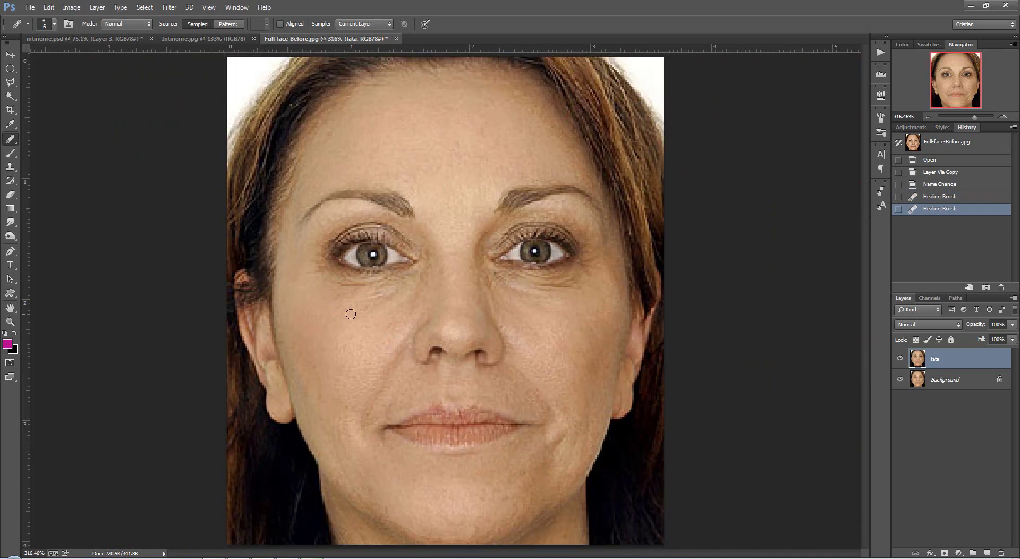
Heal wrinkles under both eyes, along the smile lines, mouth corners, chin and right jaw
scroll(351, 314, "up", 2)
left_click_drag(332, 280, 375, 283)
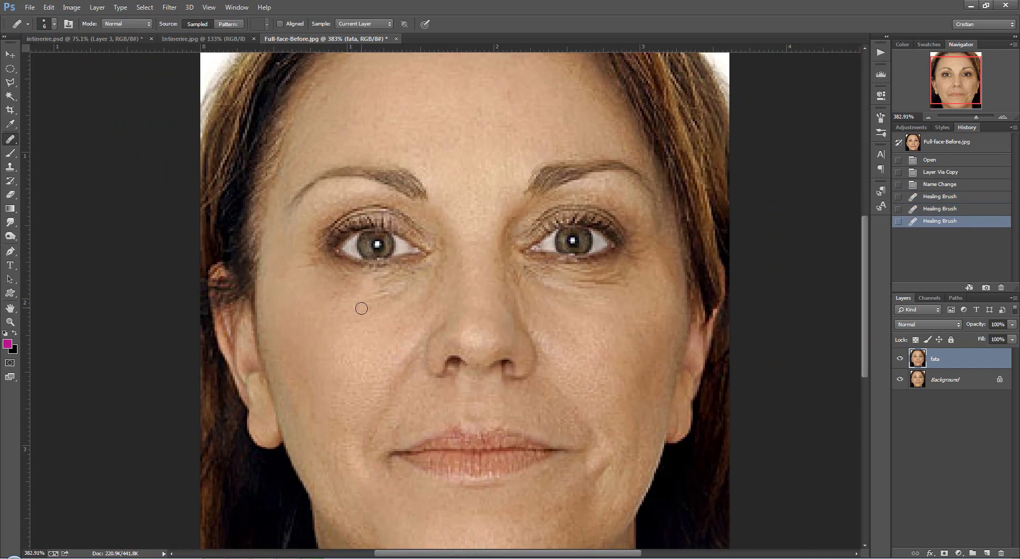
scroll(368, 313, "down", 2)
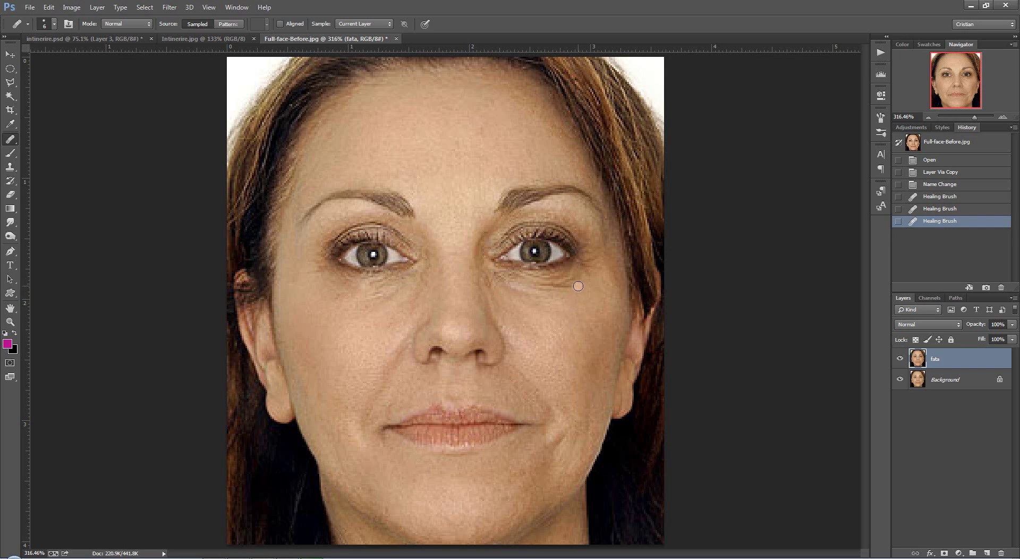
left_click_drag(578, 286, 532, 288)
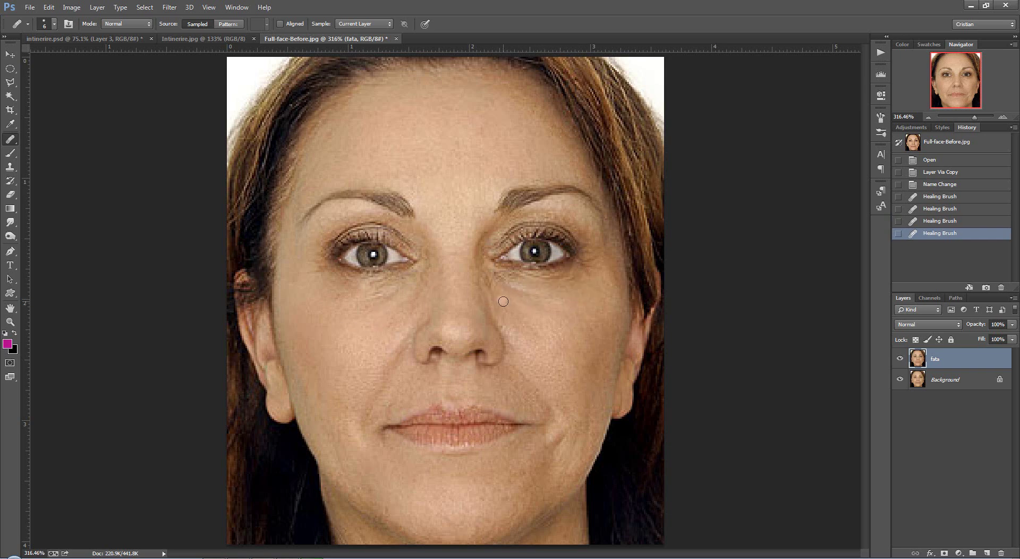
left_click_drag(570, 425, 550, 461)
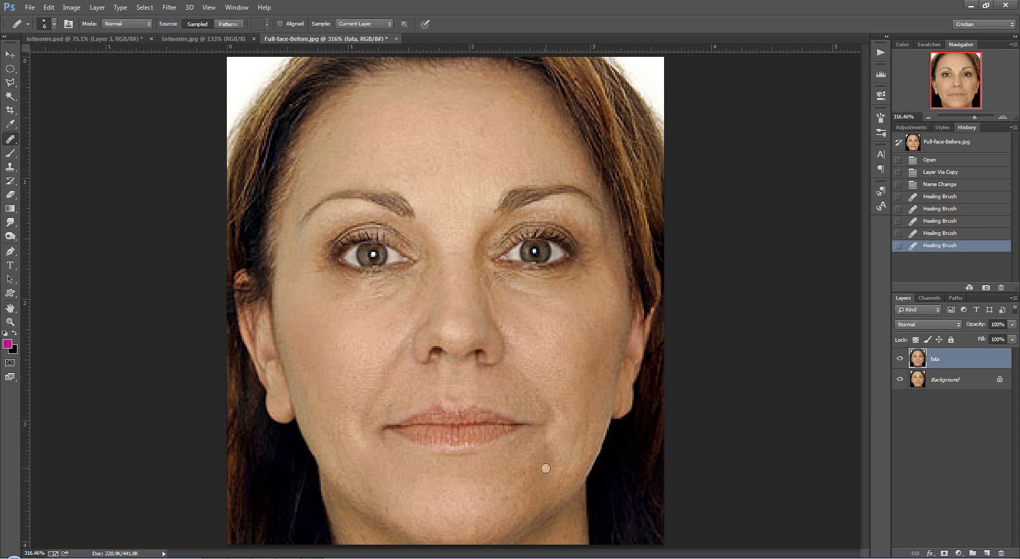
left_click_drag(525, 379, 548, 412)
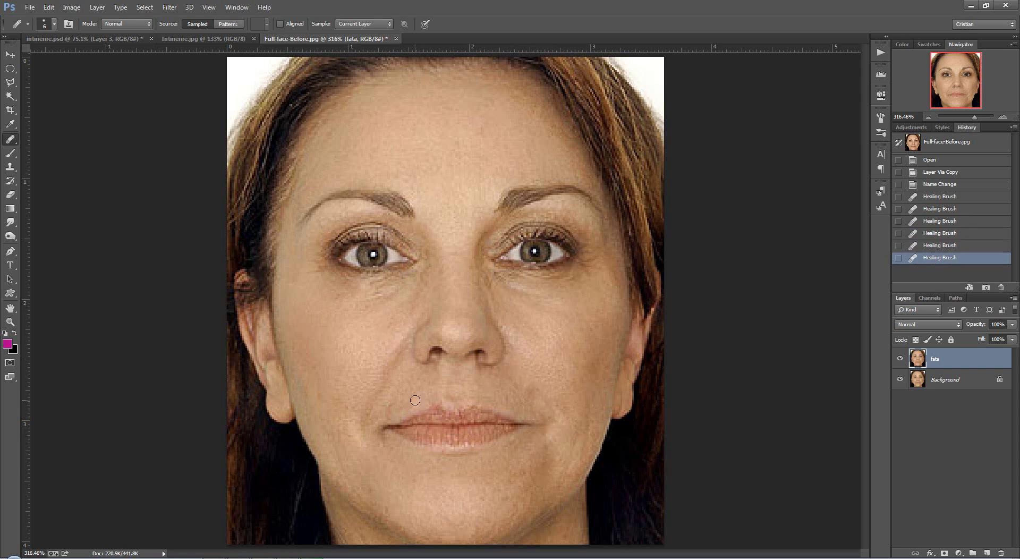
left_click_drag(404, 358, 369, 428)
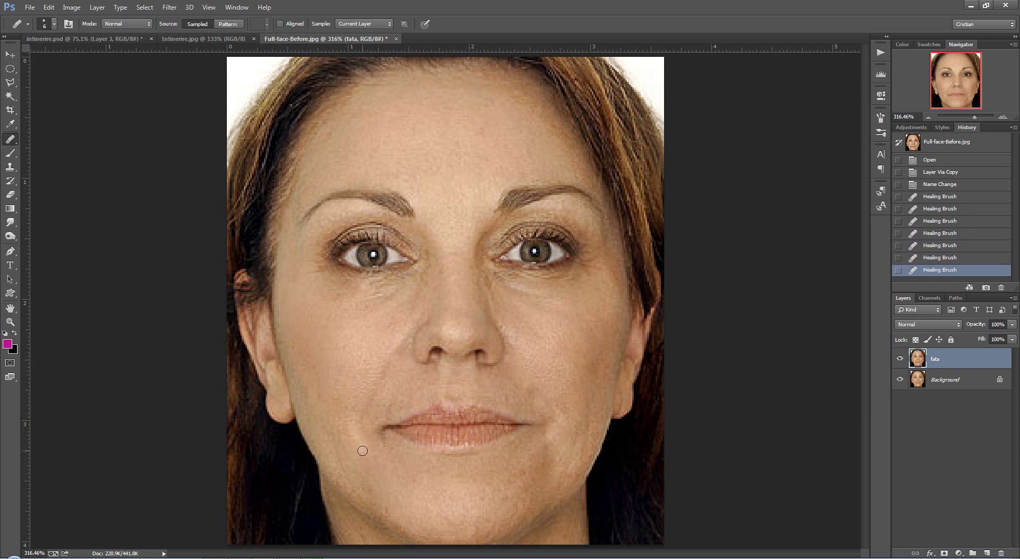
left_click(382, 436)
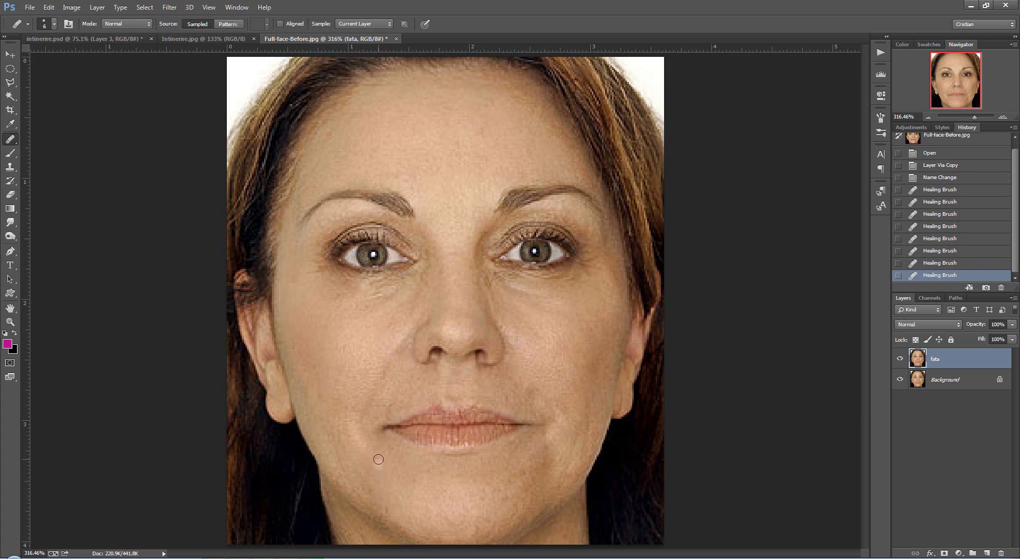
left_click_drag(406, 348, 366, 423)
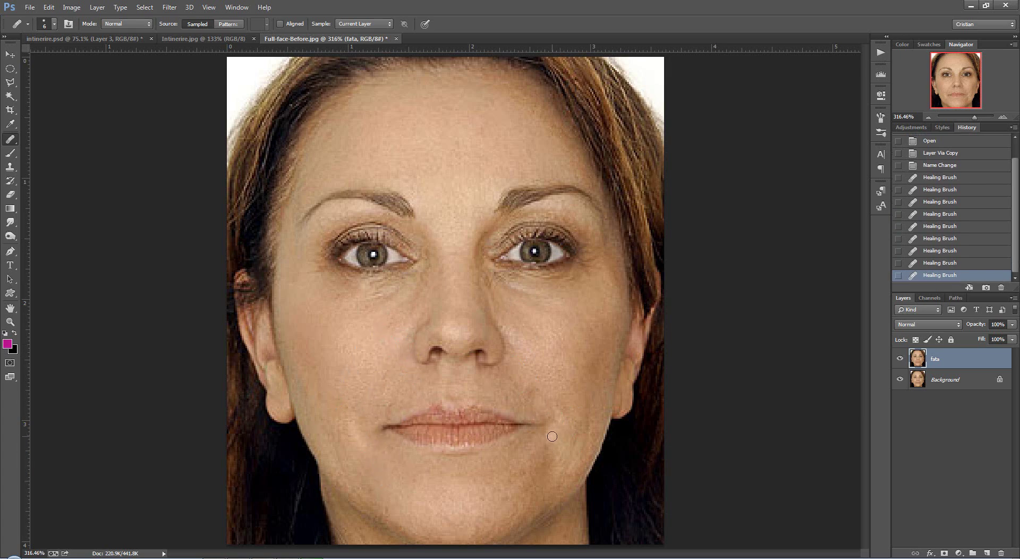
mouse_move(589, 431)
left_mouse_down()
mouse_move(588, 453)
mouse_move(565, 467)
left_mouse_up()
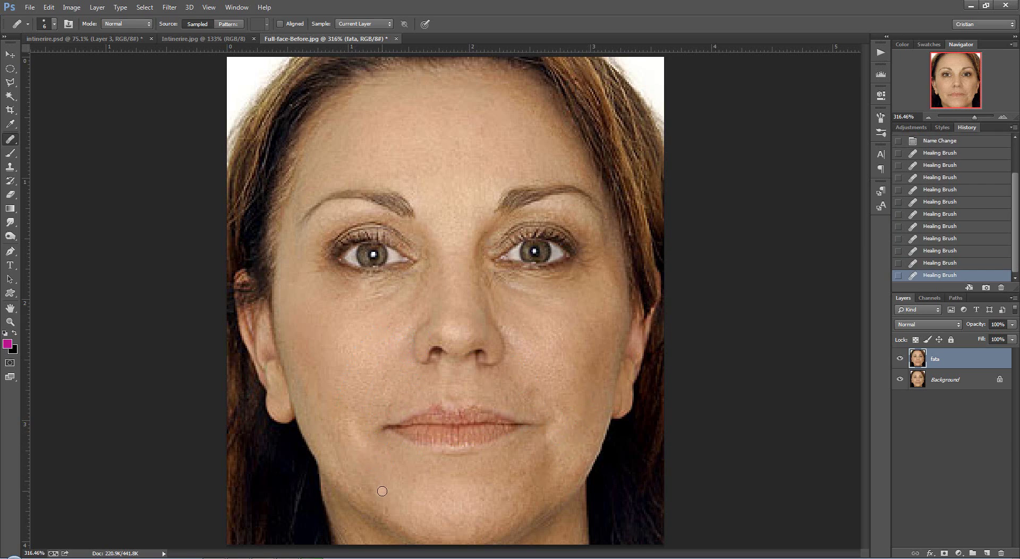
Heal the lines along the left jaw, above the upper lip and on the right cheek
scroll(382, 491, "down", 1)
scroll(383, 475, "down", 1)
scroll(383, 460, "up", 2)
scroll(383, 460, "down", 2)
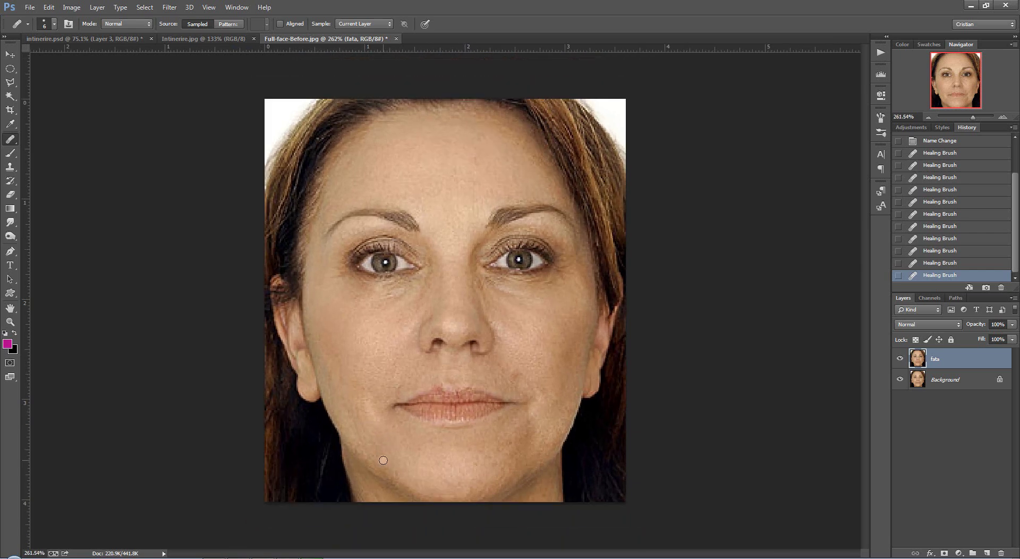
scroll(383, 461, "up", 1)
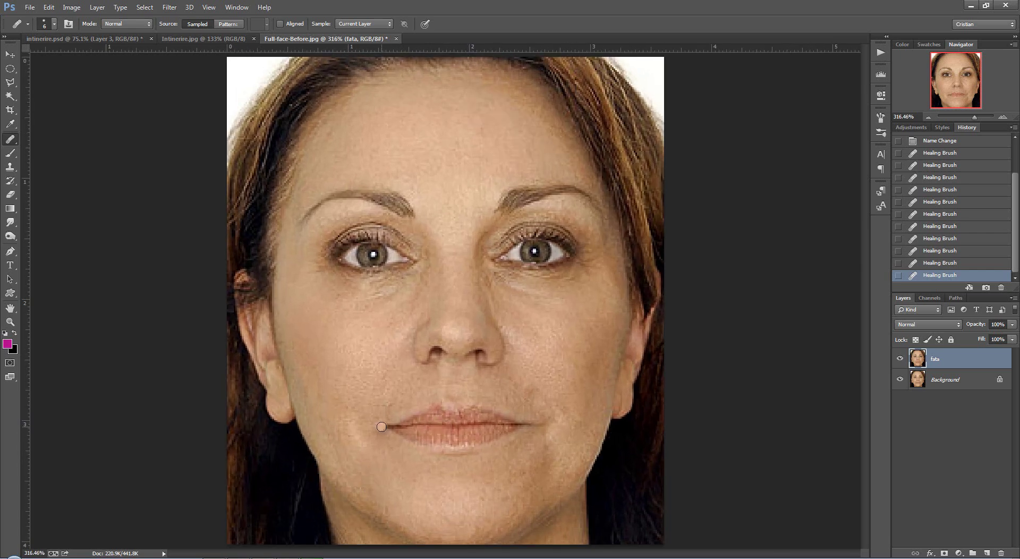
left_click_drag(328, 435, 348, 479)
left_click_drag(341, 432, 340, 446)
scroll(323, 418, "up", 1)
scroll(323, 419, "up", 1)
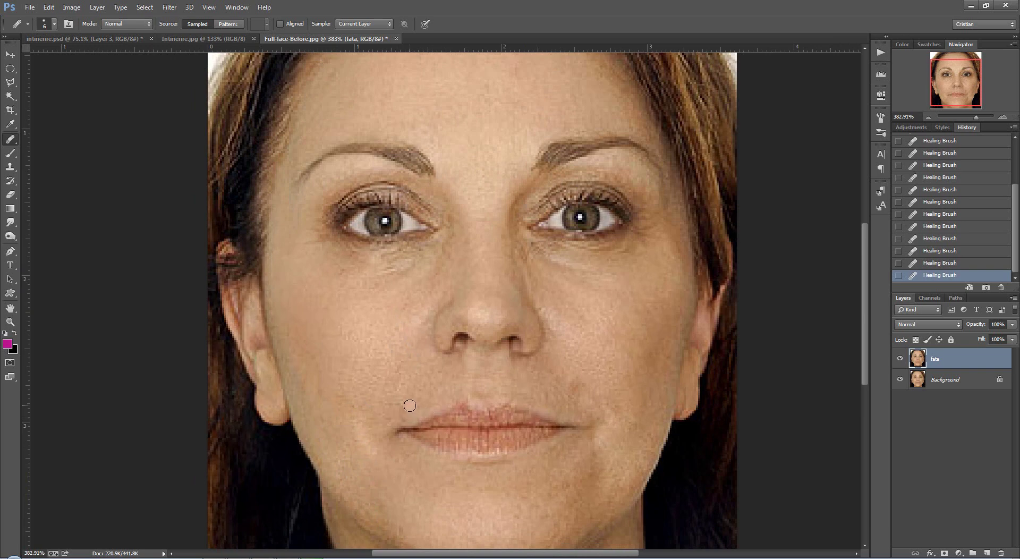
left_click_drag(409, 405, 403, 413)
left_click_drag(573, 383, 578, 404)
Smooth the skin beside the inner eye corners and the bag under the left eye
scroll(370, 264, "up", 1)
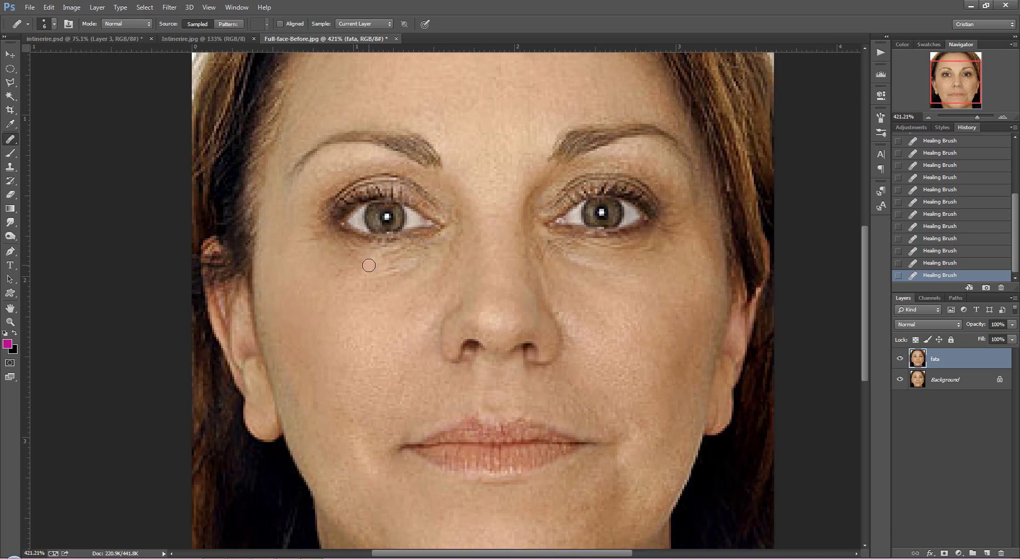
scroll(369, 265, "up", 1)
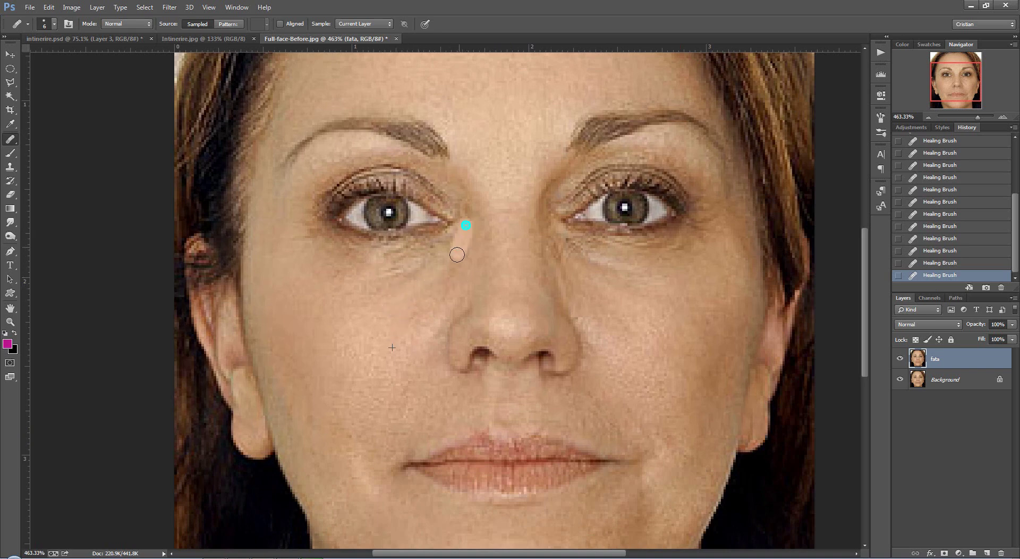
left_click_drag(466, 227, 463, 282)
left_click_drag(556, 242, 597, 261)
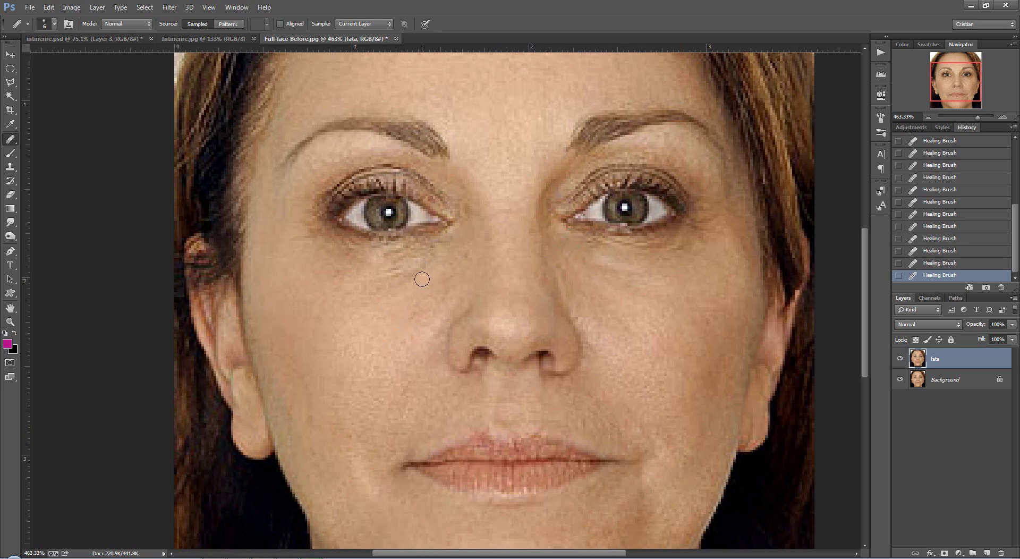
left_click_drag(419, 259, 369, 282)
left_click_drag(433, 255, 375, 254)
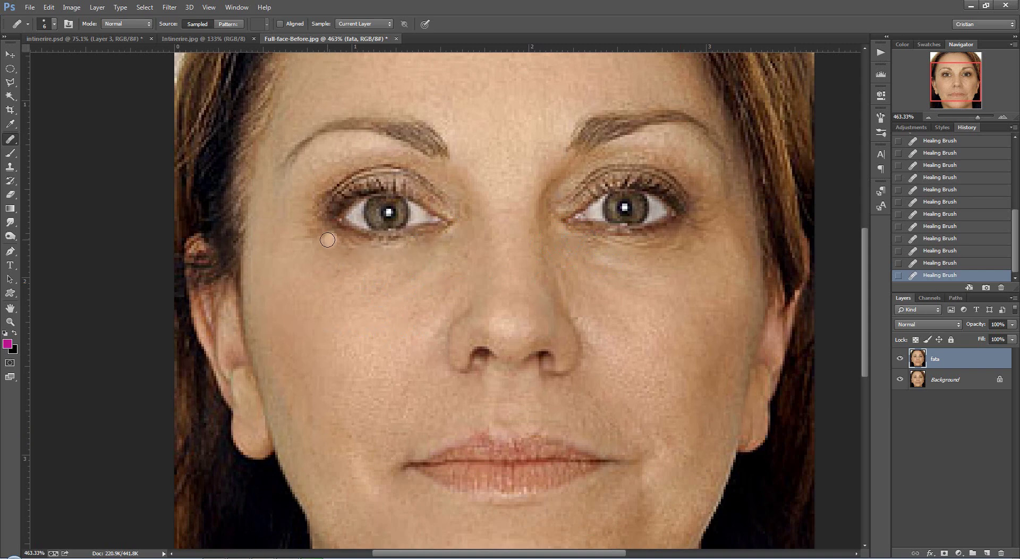
mouse_move(315, 231)
left_mouse_down()
mouse_move(371, 247)
mouse_move(435, 247)
left_mouse_up()
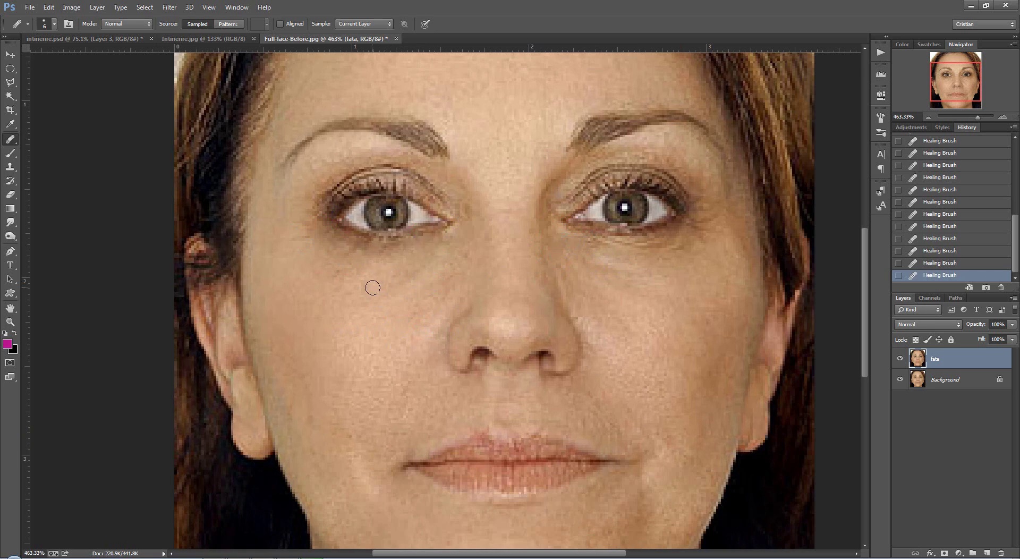
scroll(371, 285, "down", 2)
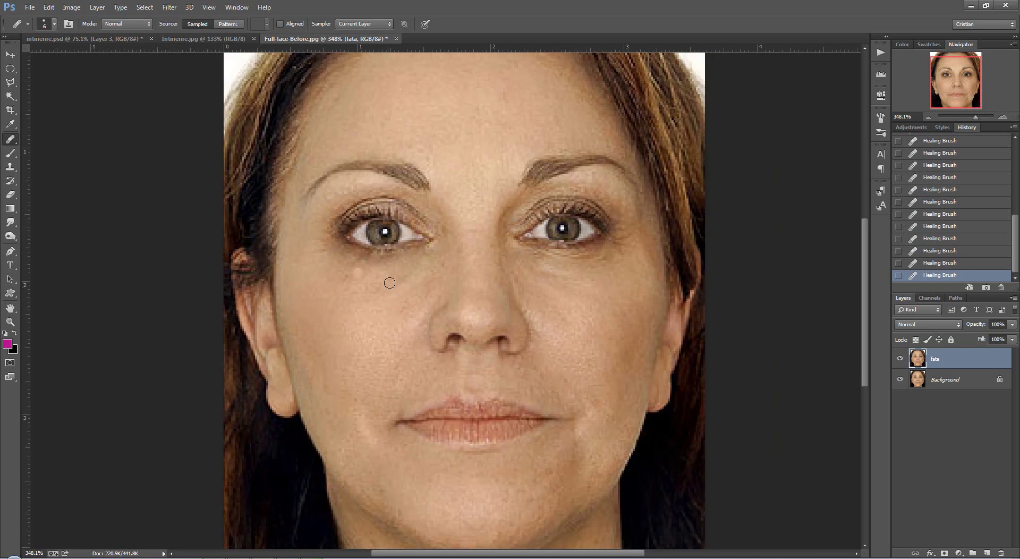
Soften the bag and wrinkles under the right eye
mouse_move(540, 254)
left_mouse_down()
mouse_move(578, 266)
mouse_move(614, 248)
mouse_move(604, 244)
left_mouse_up()
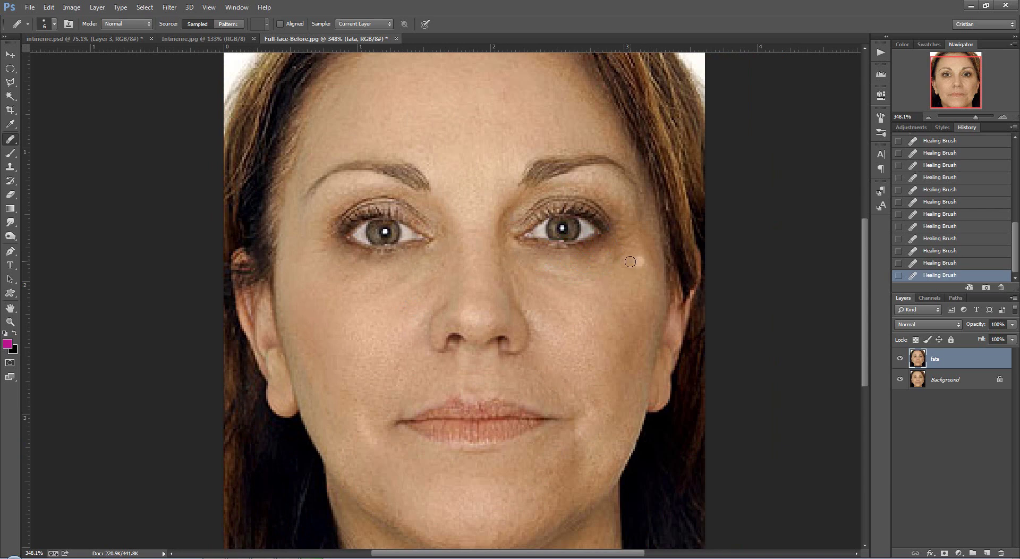
scroll(559, 255, "down", 2)
scroll(559, 254, "up", 1)
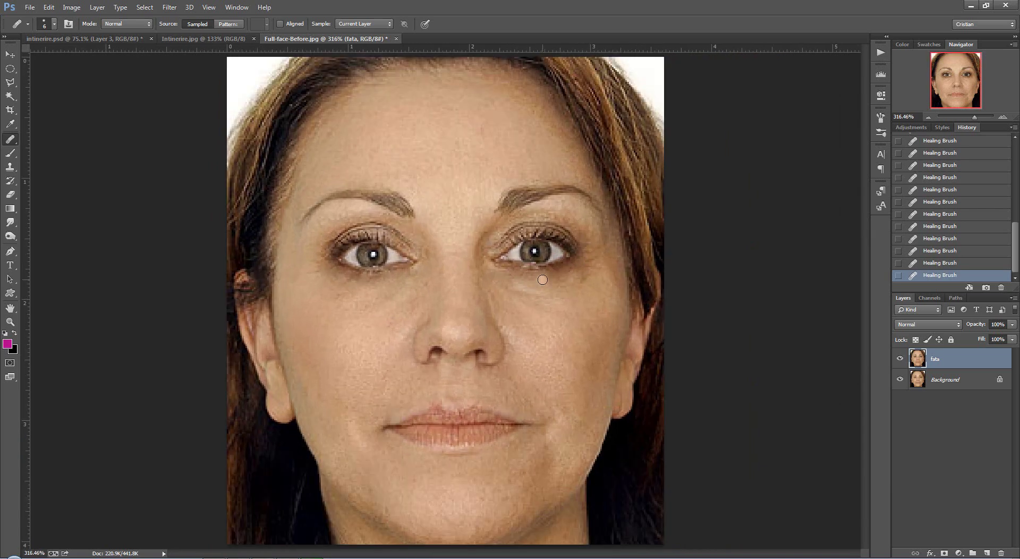
mouse_move(544, 275)
left_mouse_down()
mouse_move(564, 269)
mouse_move(501, 276)
left_mouse_up()
left_click_drag(584, 258, 528, 285)
left_click_drag(585, 269, 587, 275)
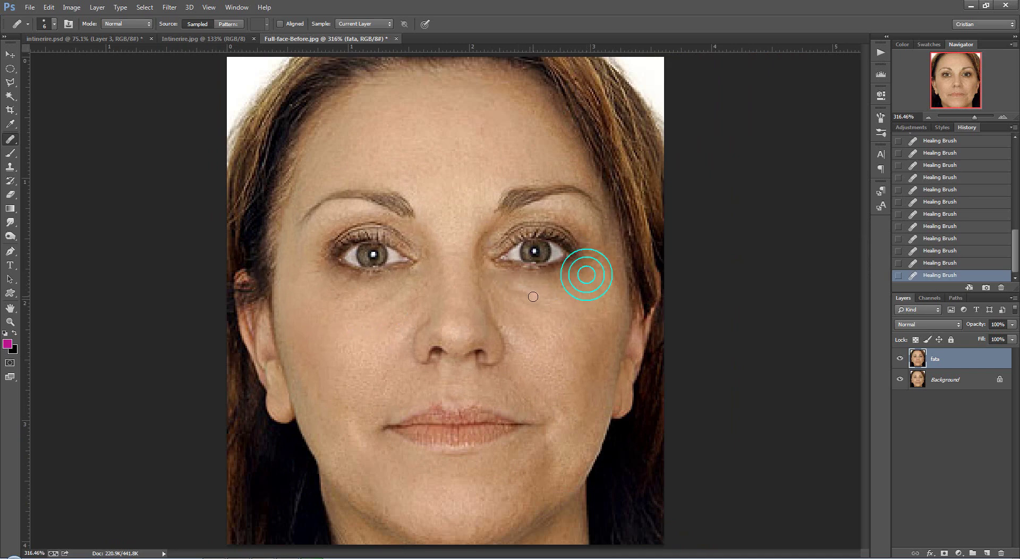
left_click_drag(511, 286, 538, 287)
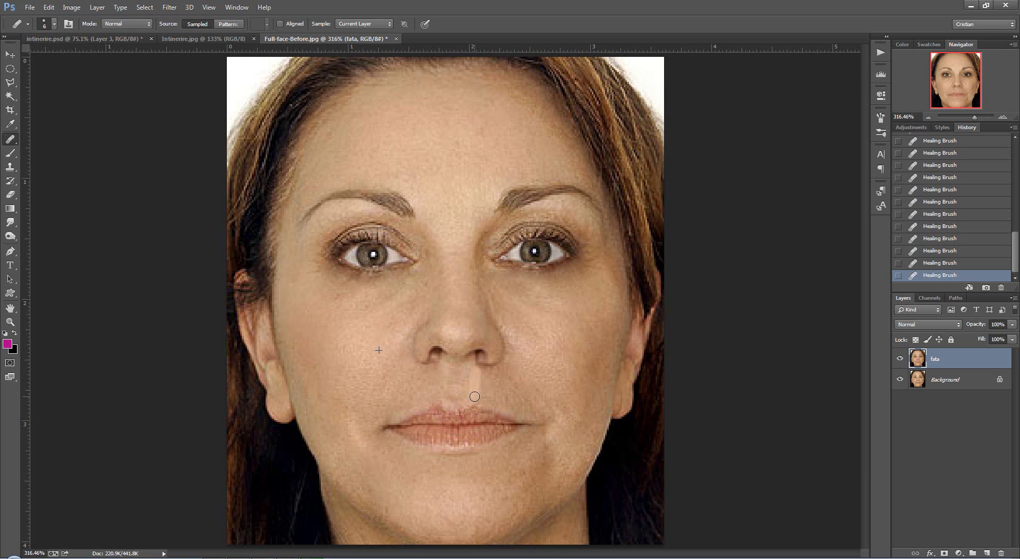
Touch up remaining lines under the left eye and a spot under the right eye
scroll(398, 348, "down", 5)
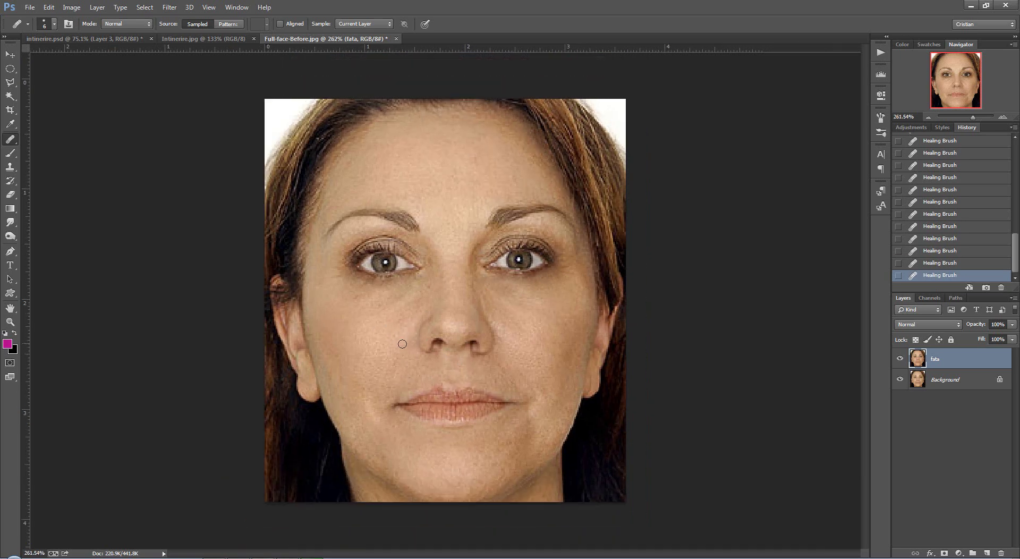
scroll(378, 324, "up", 3)
scroll(373, 308, "up", 4)
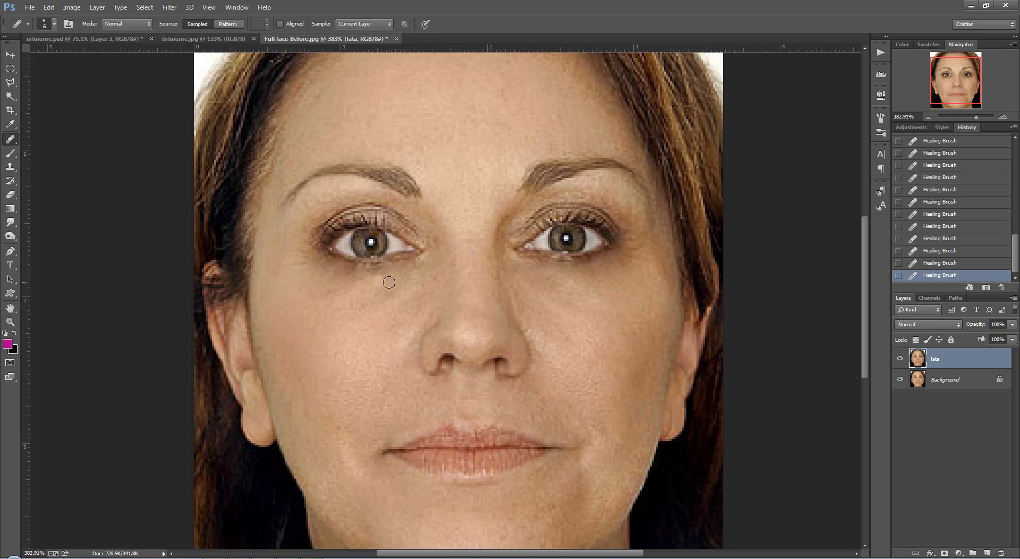
left_click_drag(340, 274, 319, 258)
scroll(404, 218, "down", 2)
scroll(409, 217, "down", 1)
left_click(503, 278)
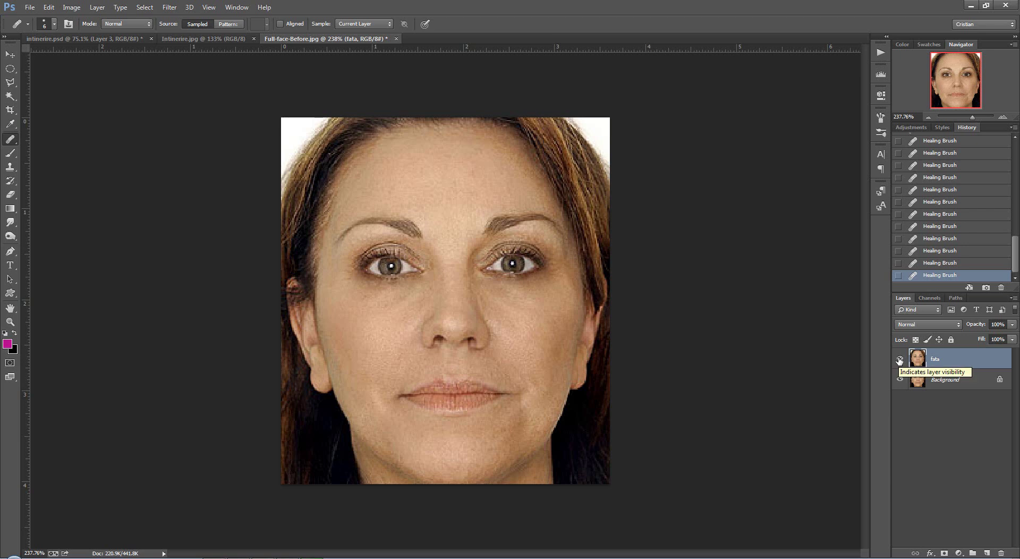
Toggle the fata layer's visibility to compare the retouch with the original face
left_click(899, 361)
left_click(899, 360)
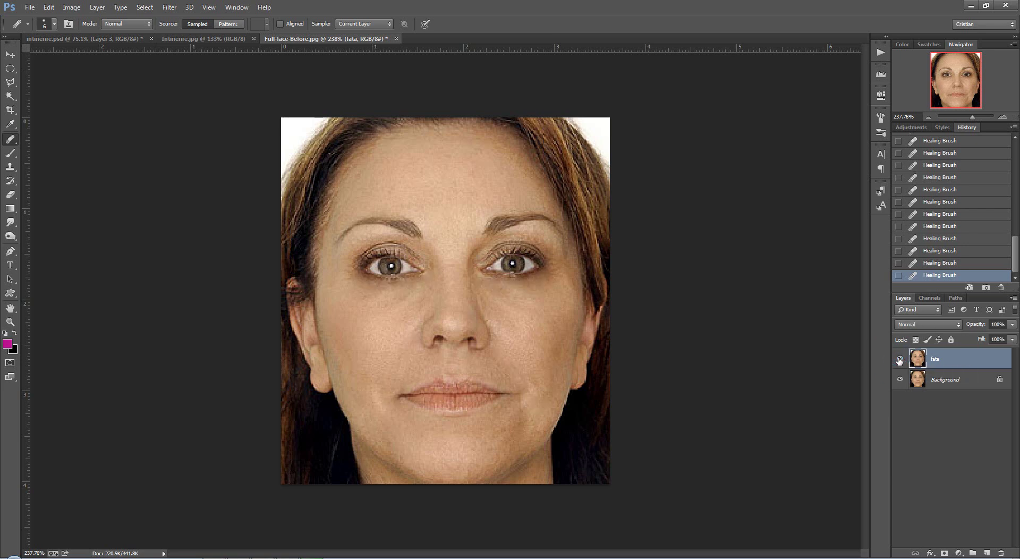
left_click(899, 360)
left_click(899, 360)
left_click(900, 360)
left_click(899, 361)
Heal the spot at the right nostril and the crease at the right mouth corner
scroll(631, 359, "up", 1)
scroll(614, 391, "up", 1)
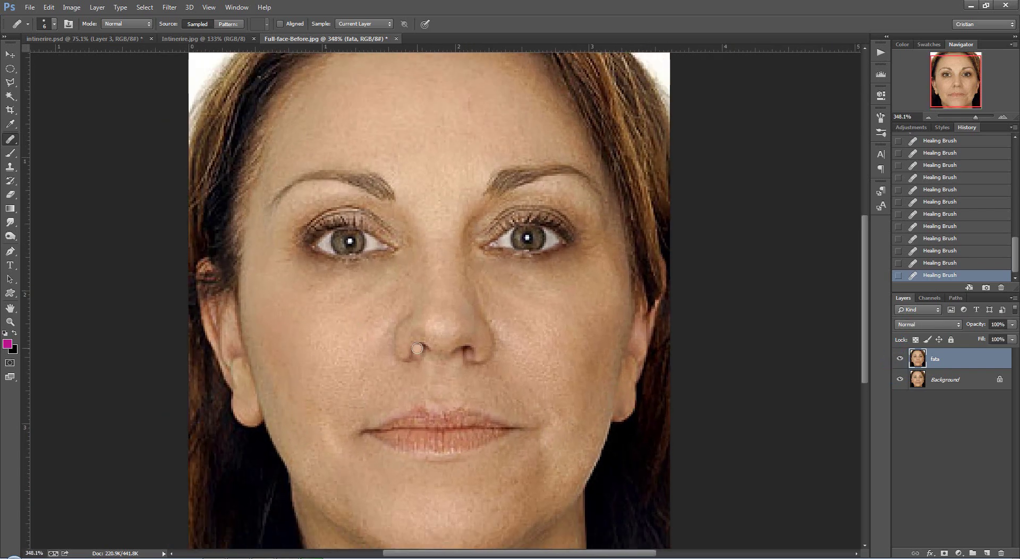
scroll(418, 348, "down", 1)
scroll(409, 338, "up", 1)
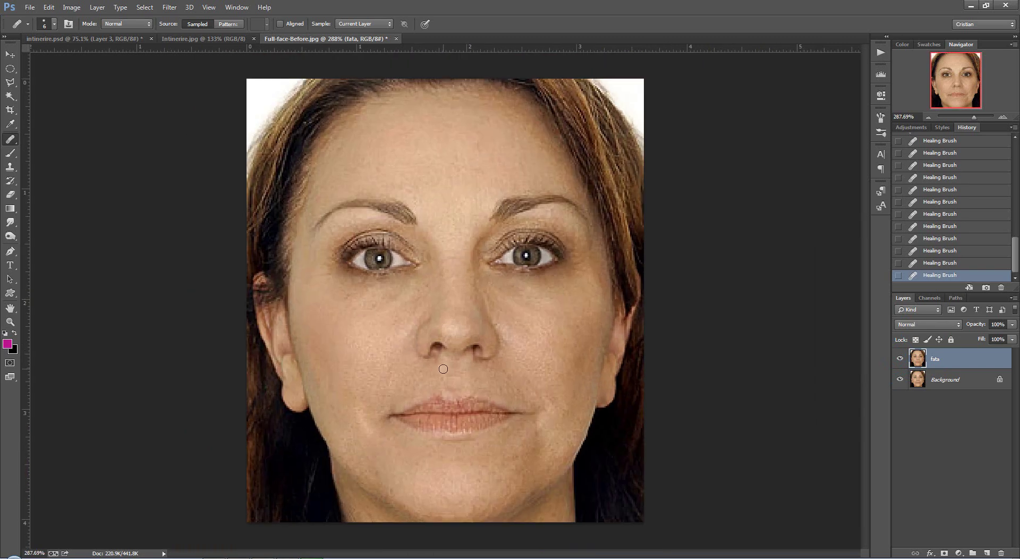
left_click(470, 355)
left_click_drag(538, 412, 534, 432)
scroll(334, 378, "down", 1)
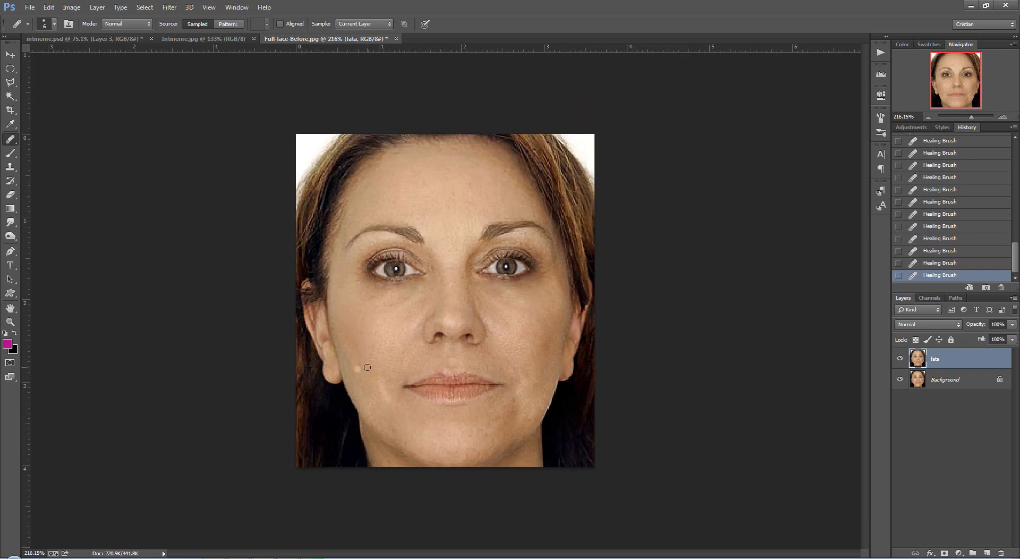
scroll(524, 340, "down", 1)
scroll(490, 332, "up", 1)
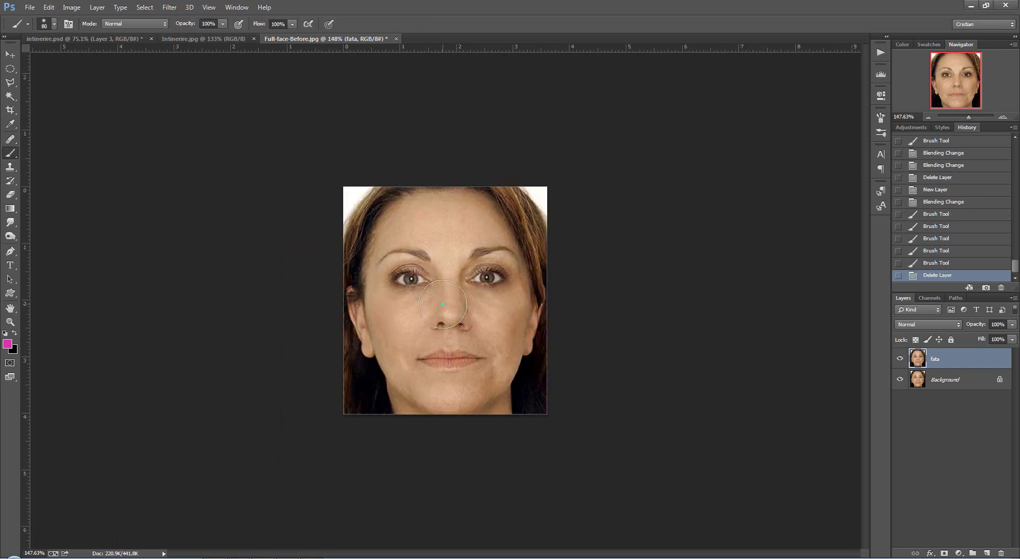
scroll(420, 271, "up", 2)
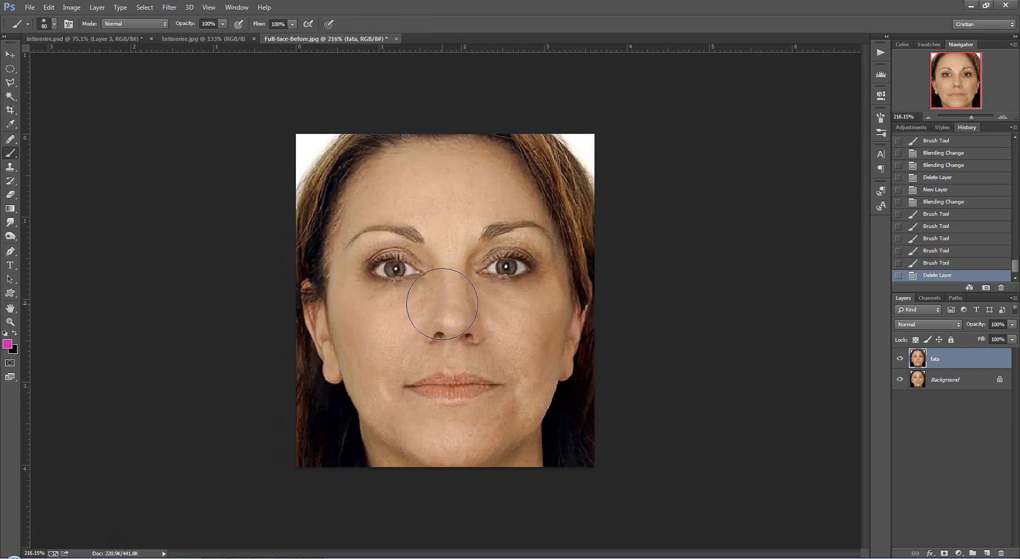
scroll(417, 256, "up", 1)
Create a new layer renamed tan above fata and open the foreground Color Picker
key("v")
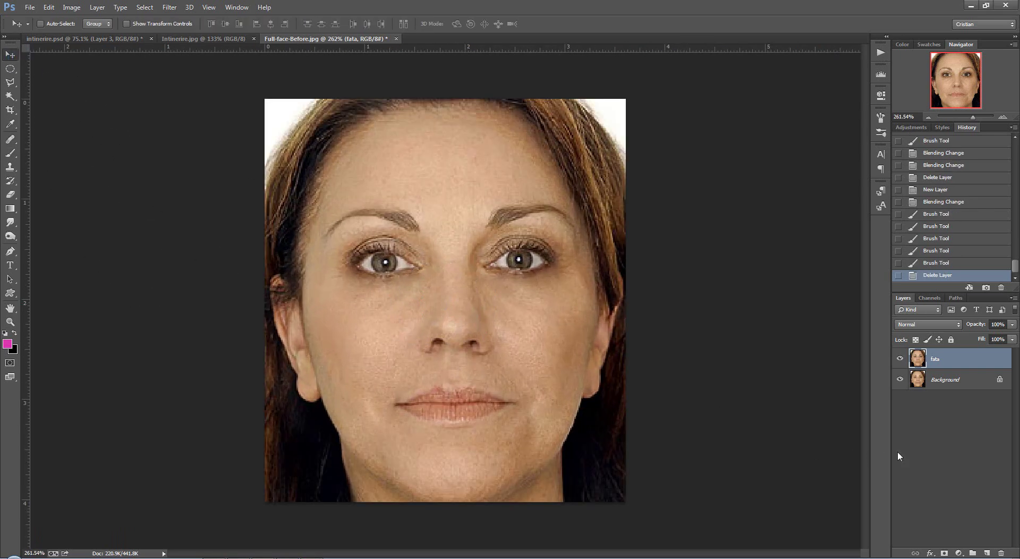
left_click(988, 553)
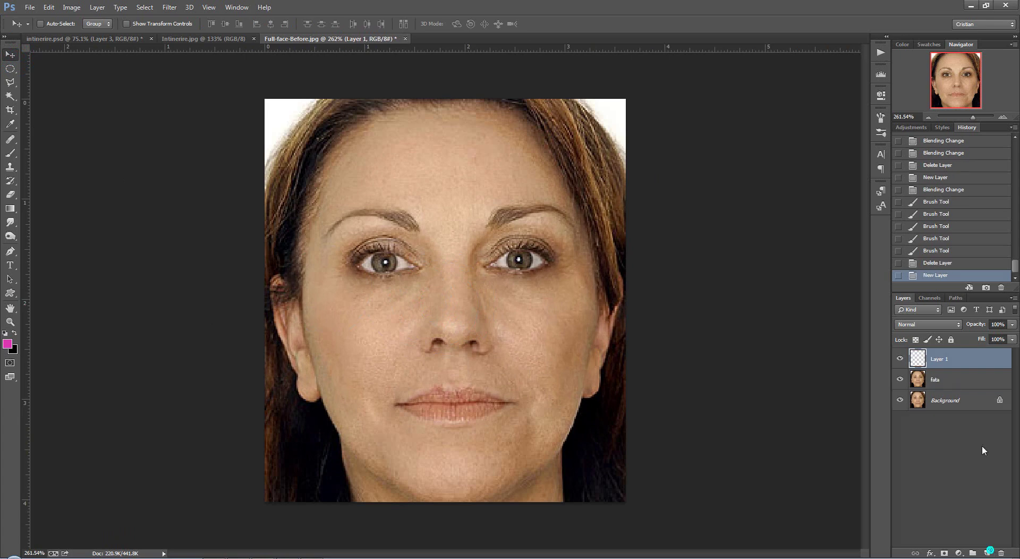
double_click(937, 359)
type("ten")
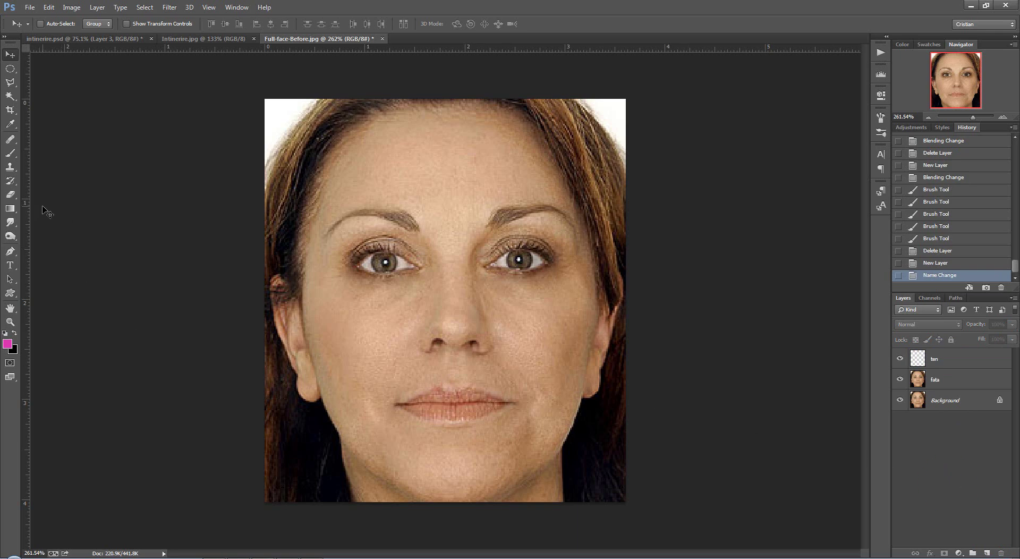
left_click(8, 345)
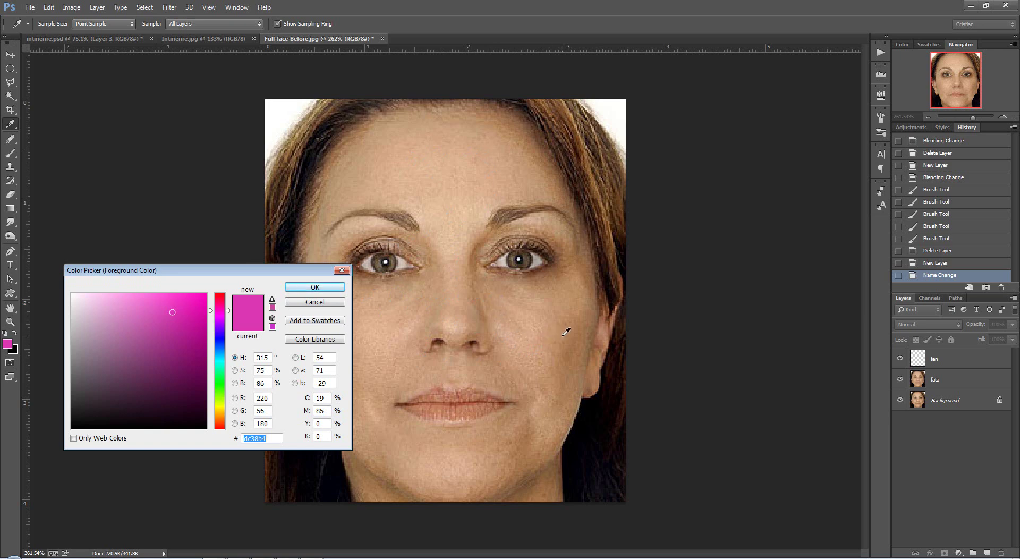
Sample a cheek skin tone as the foreground colour and ready the Brush on the tan layer
left_click(546, 334)
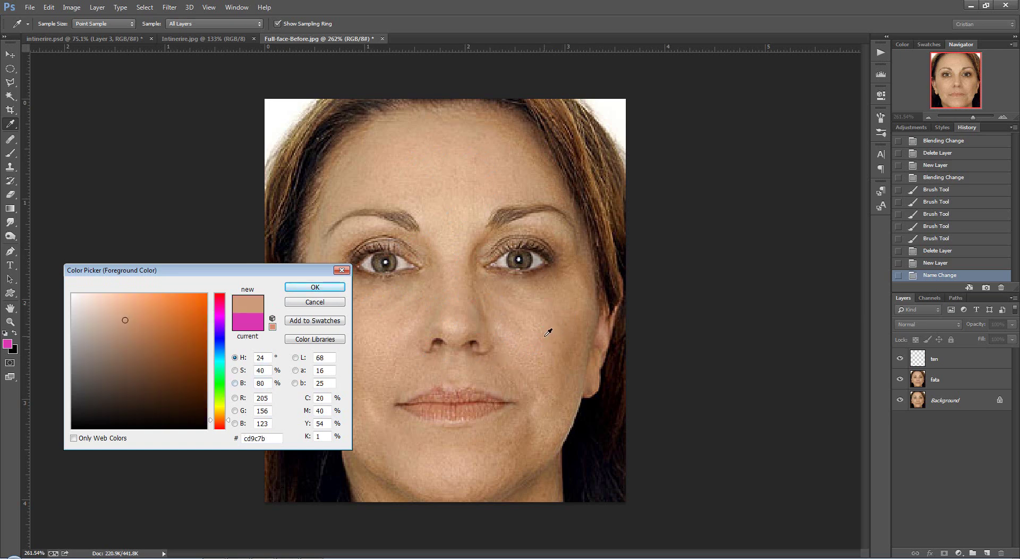
left_click(315, 287)
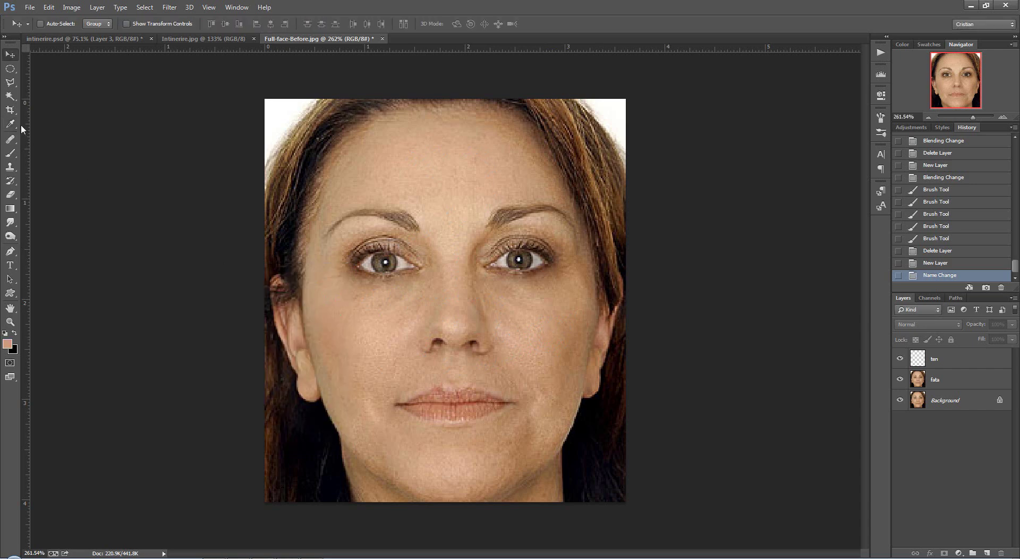
left_click(10, 154)
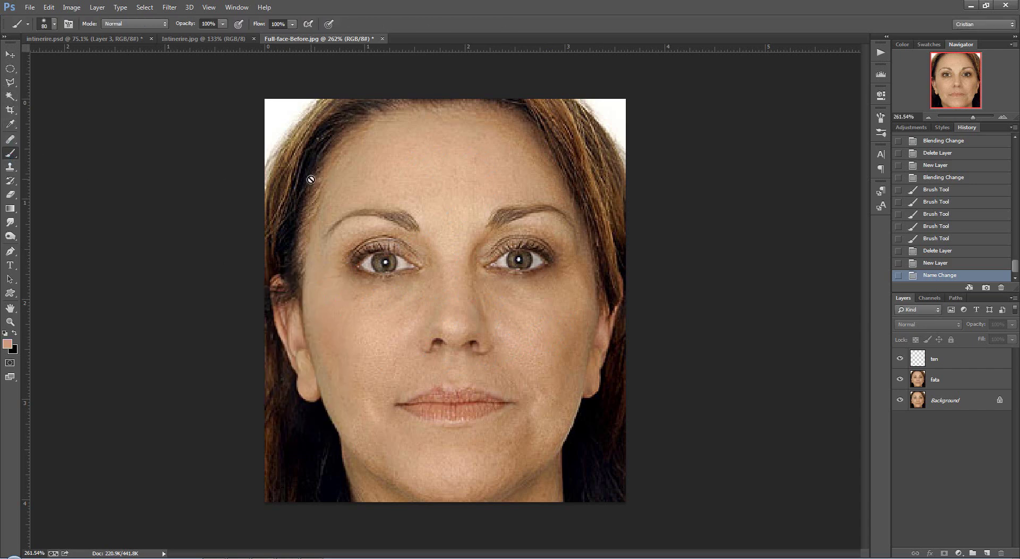
left_click(949, 356)
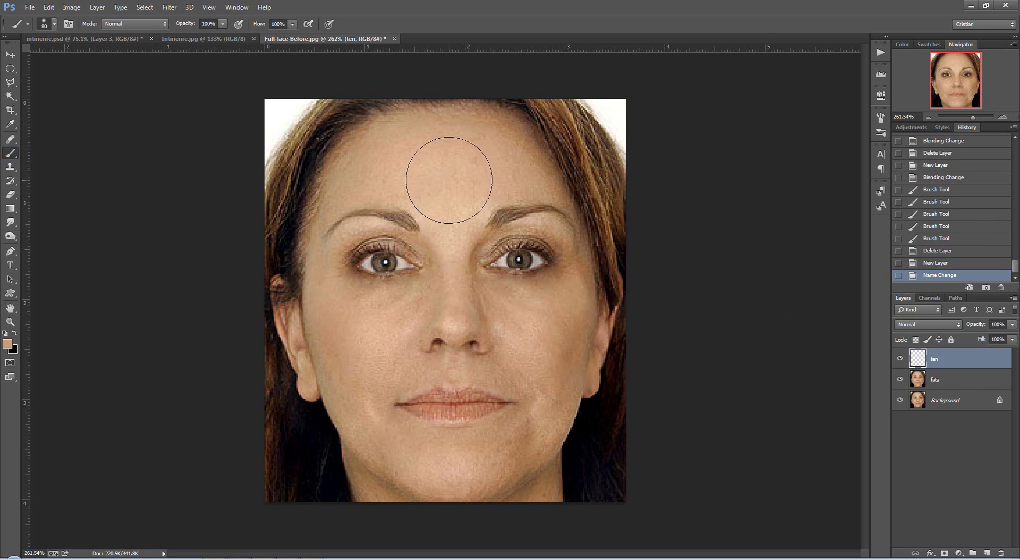
Paint a skin-tone patch across the forehead and set the tan layer's blend mode to Color
key("bracketleft")
key("bracketleft")
left_click_drag(450, 179, 427, 176)
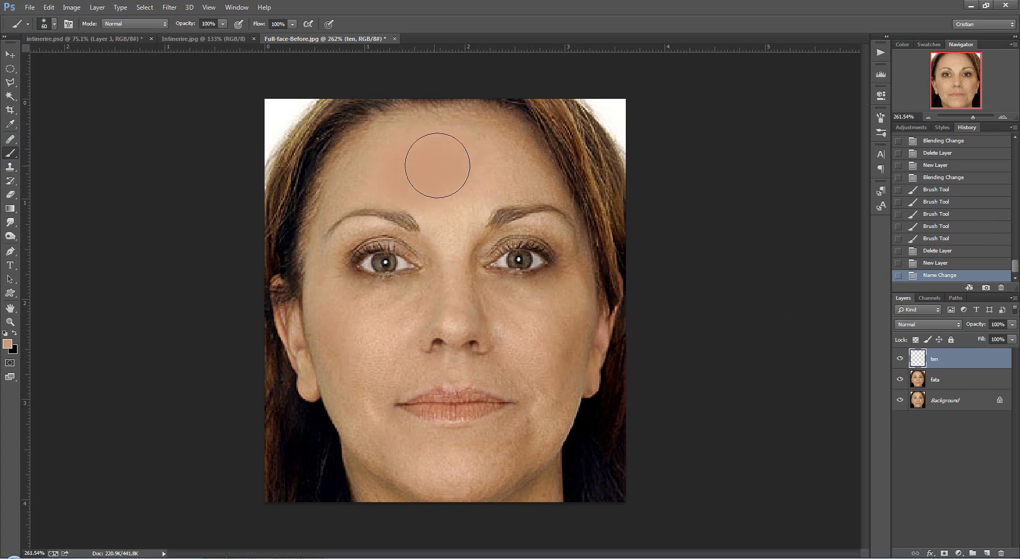
left_click(929, 325)
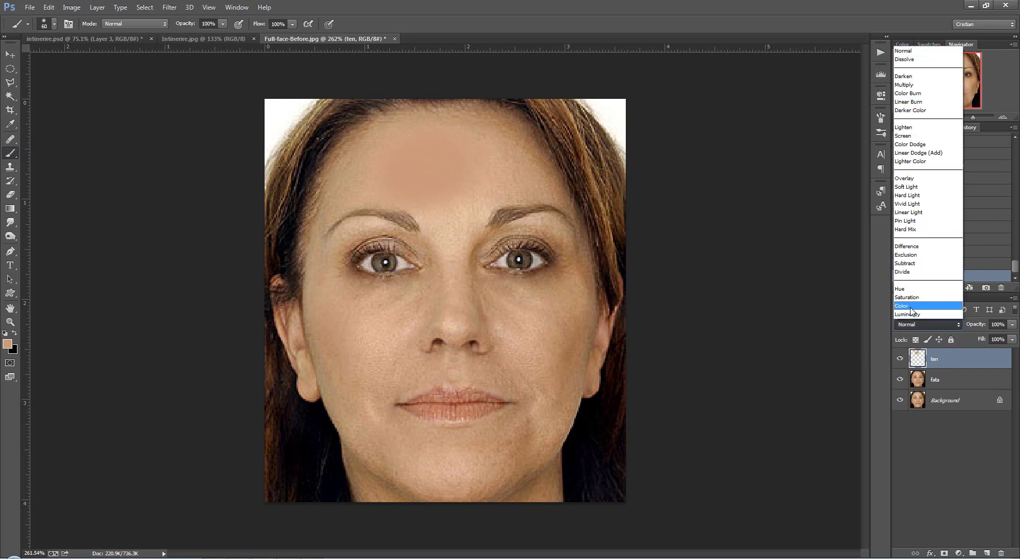
left_click(910, 306)
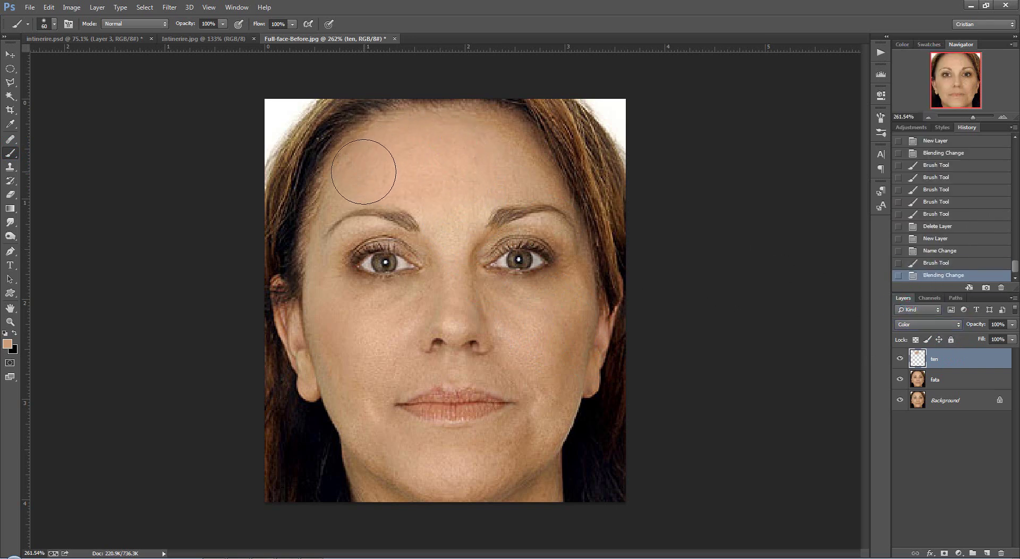
Paint skin tone over the forehead, left cheek, chin area and right cheek
mouse_move(441, 153)
left_mouse_down()
mouse_move(505, 164)
mouse_move(453, 164)
mouse_move(454, 190)
left_mouse_up()
key("[")
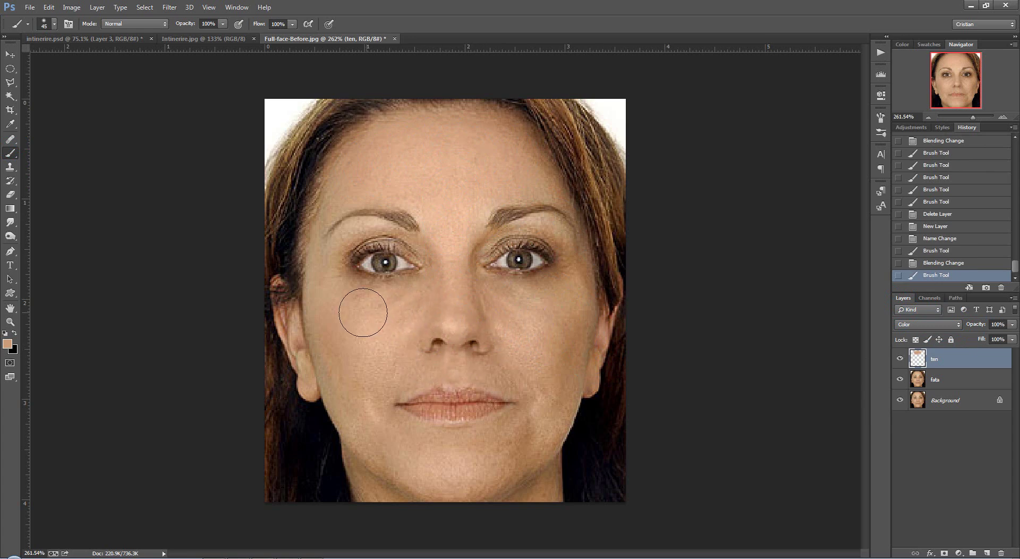
left_click_drag(342, 330, 358, 416)
mouse_move(406, 468)
left_mouse_down()
mouse_move(401, 456)
mouse_move(513, 467)
left_mouse_up()
key("bracketleft")
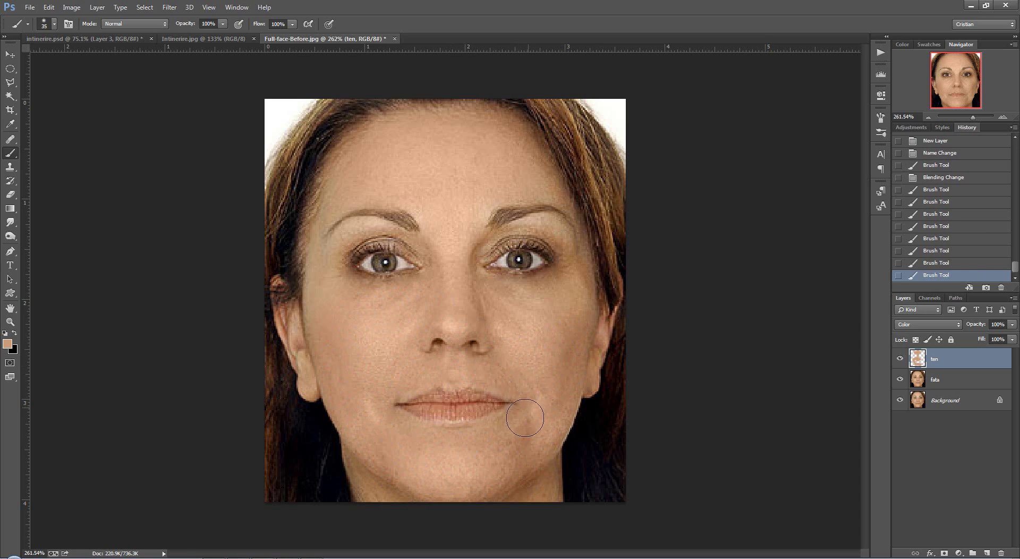
left_click(388, 426)
left_click(392, 429)
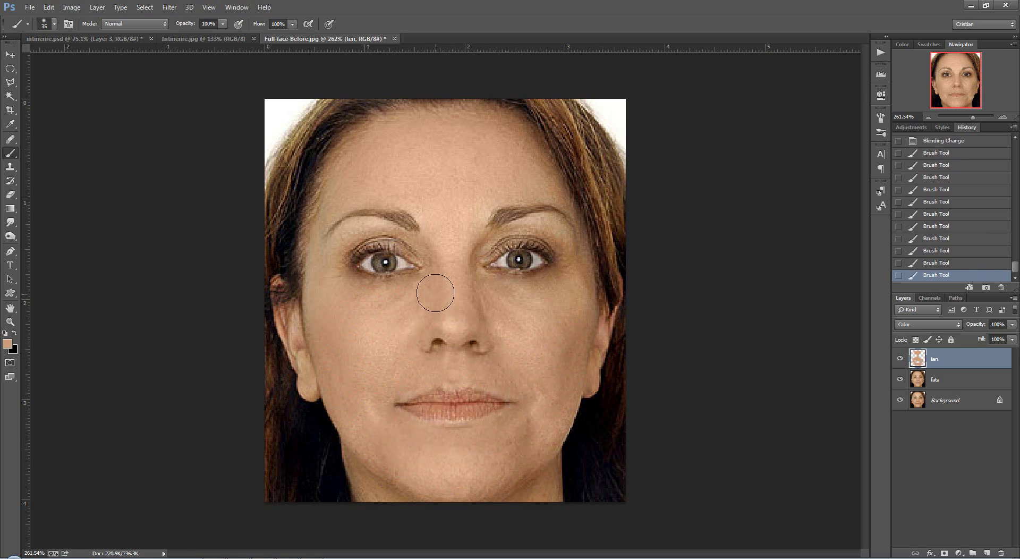
left_click(566, 295)
With a smaller brush, dab skin tone under the right eye and along both jaws
key("bracketleft")
left_click(576, 252)
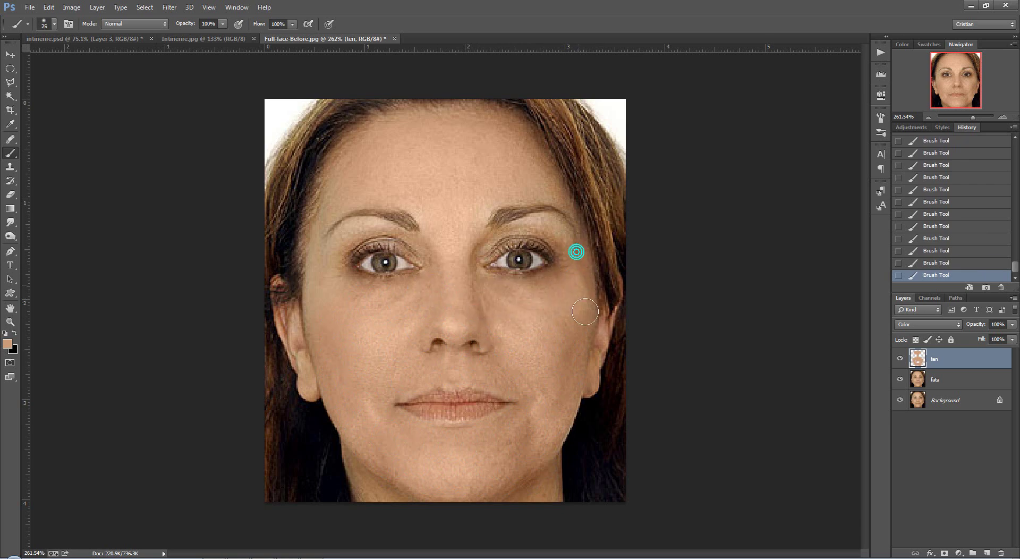
left_click(567, 401)
left_click(543, 465)
left_click(359, 461)
With a finer brush, paint skin tone over both brows, the left forehead and between the brows
key("bracketleft")
key("bracketleft")
key("bracketleft")
key("bracketleft")
left_click(429, 250)
left_click(329, 264)
key("bracketright")
key("bracketright")
key("bracketright")
Paint skin tone beside the eye, along the jaw and the lip corner, then zoom out
key("bracketleft")
key("bracketleft")
key("bracketright")
key("bracketleft")
key("bracketleft")
left_click_drag(517, 226, 557, 245)
left_click_drag(388, 227, 329, 254)
left_click_drag(334, 195, 336, 211)
left_click_drag(440, 223, 446, 240)
key("bracketright")
left_click_drag(571, 212, 583, 261)
key("bracketright")
key("bracketright")
mouse_move(553, 401)
left_mouse_down()
mouse_move(559, 421)
mouse_move(528, 454)
left_mouse_up()
key("bracketleft")
key("bracketleft")
key("bracketleft")
left_click_drag(404, 411, 402, 415)
key("bracketright")
scroll(437, 358, "down", 2)
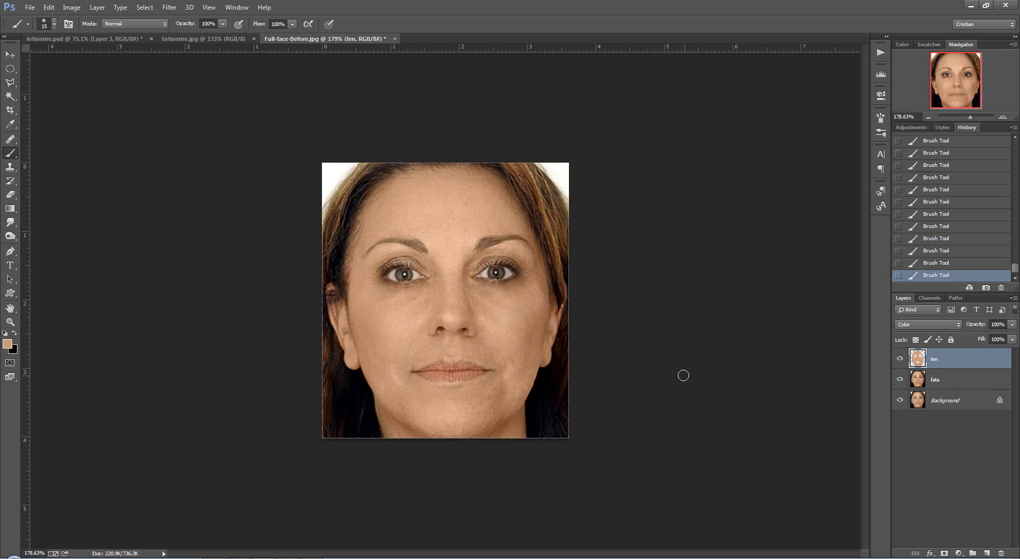
Create a new empty layer above ten, first naming it spot, then renaming it obraji
left_click(987, 554)
double_click(935, 359)
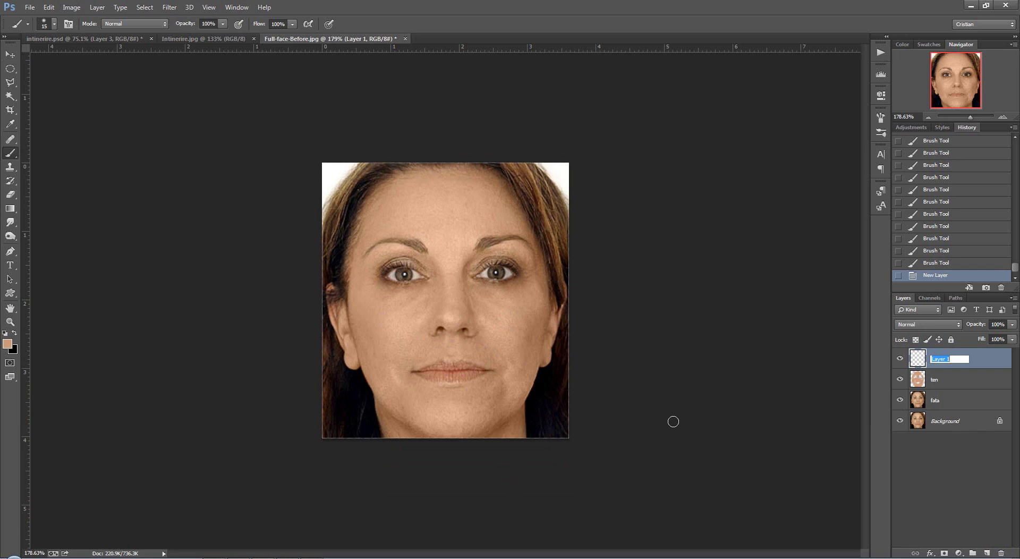
type("spot")
left_click(10, 54)
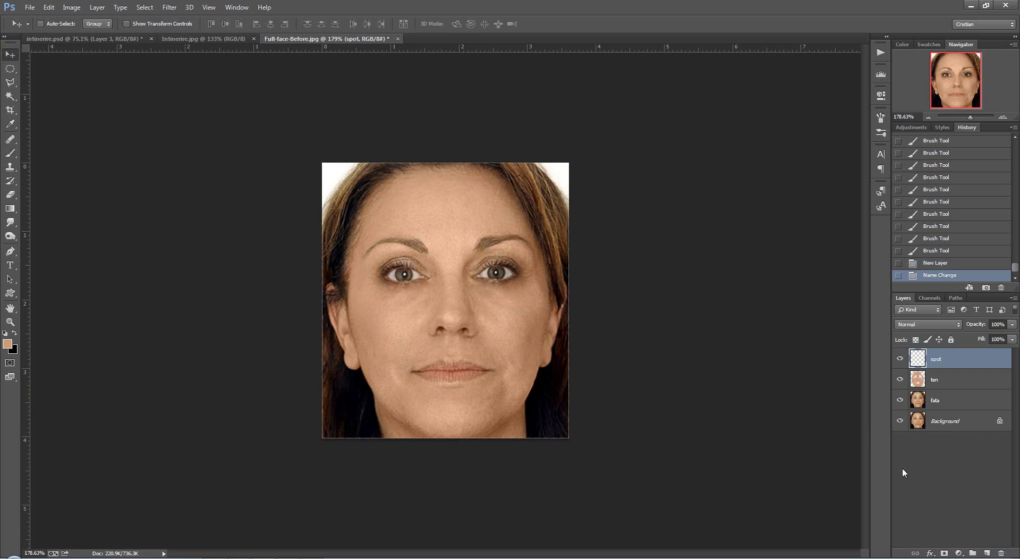
left_click(926, 439)
left_click(950, 363)
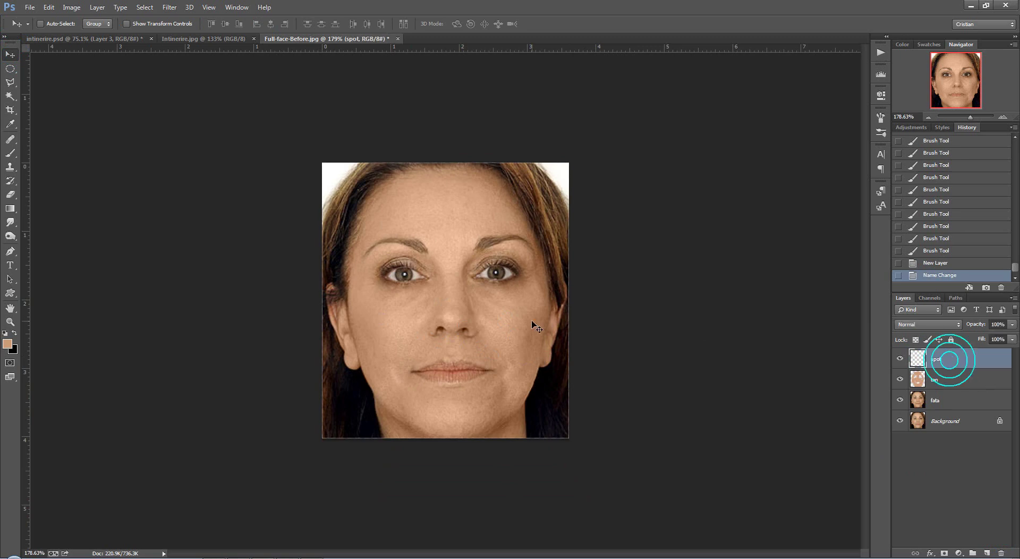
scroll(512, 319, "up", 2)
type("obraji")
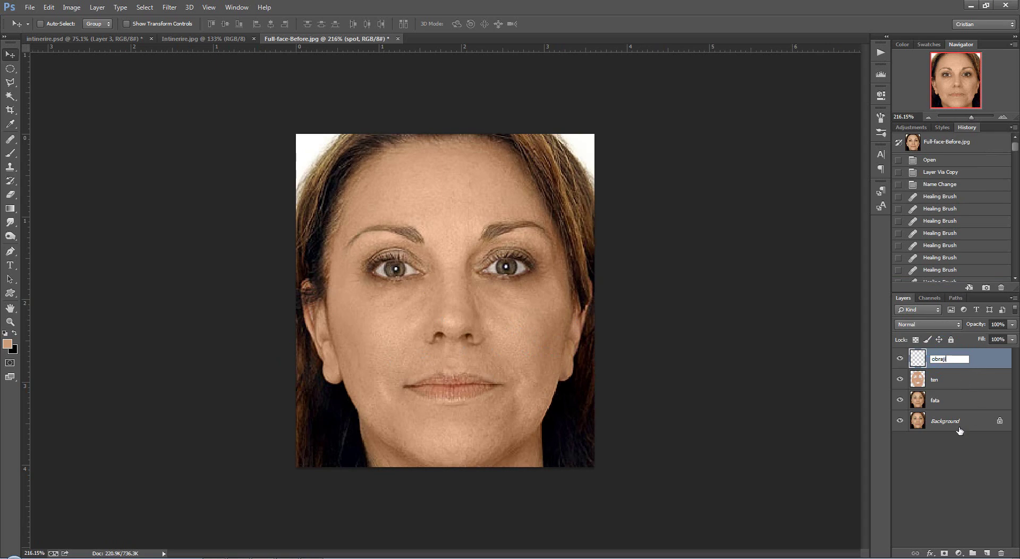
key("Return")
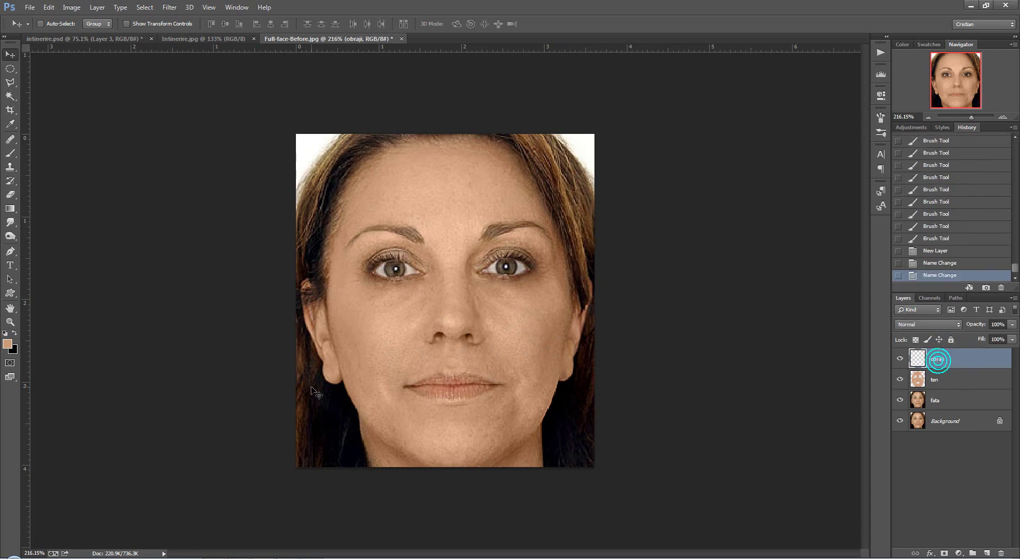
Set the foreground colour to the soft red eb6464
left_click(8, 344)
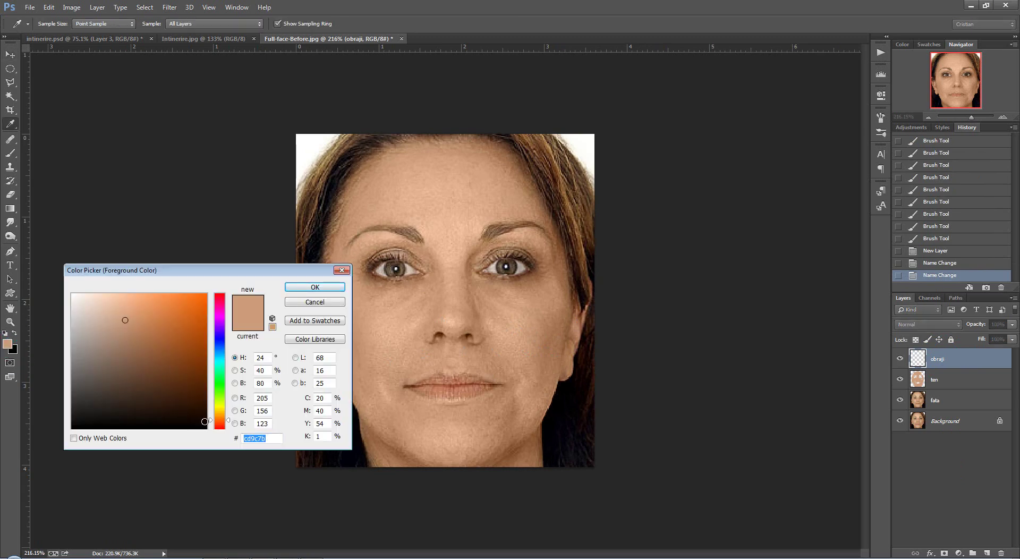
left_click_drag(211, 425, 210, 432)
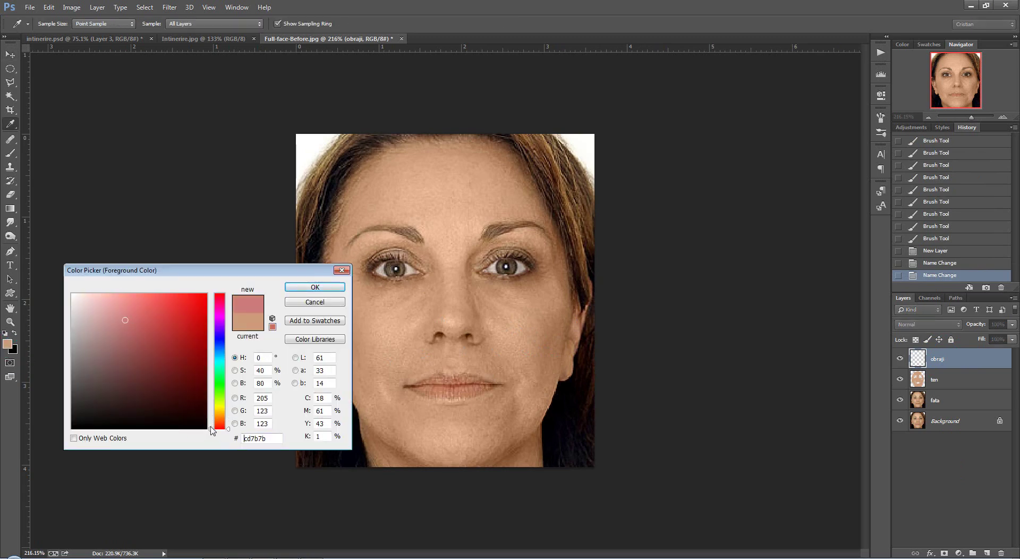
left_click(149, 304)
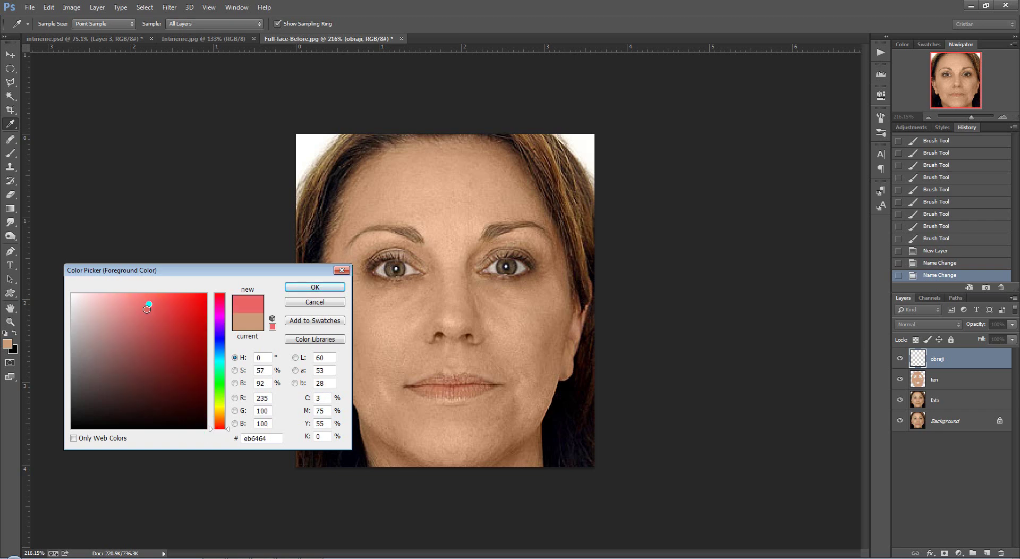
left_click(294, 287)
Set the obraji layer's blend mode to Color
key("v")
left_click(958, 324)
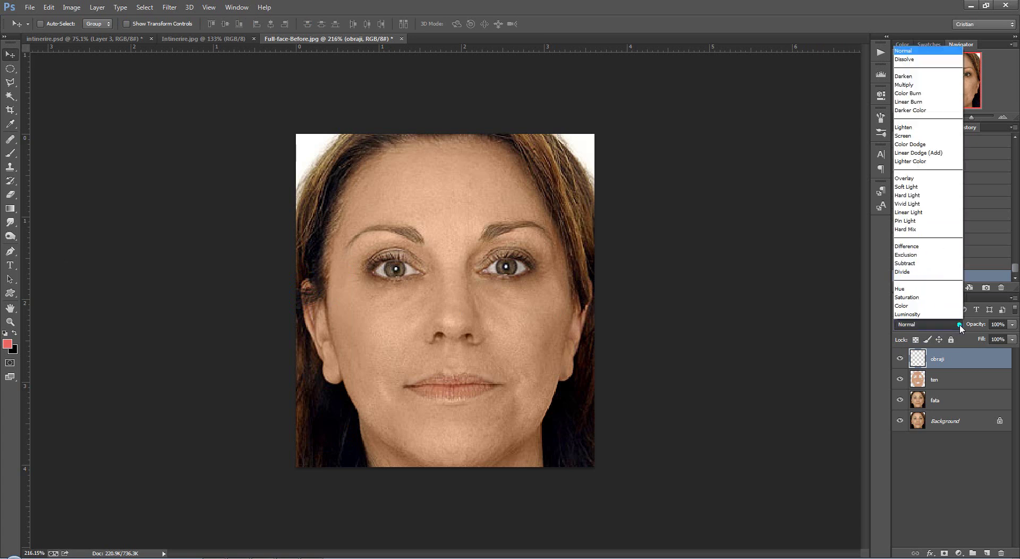
left_click(914, 314)
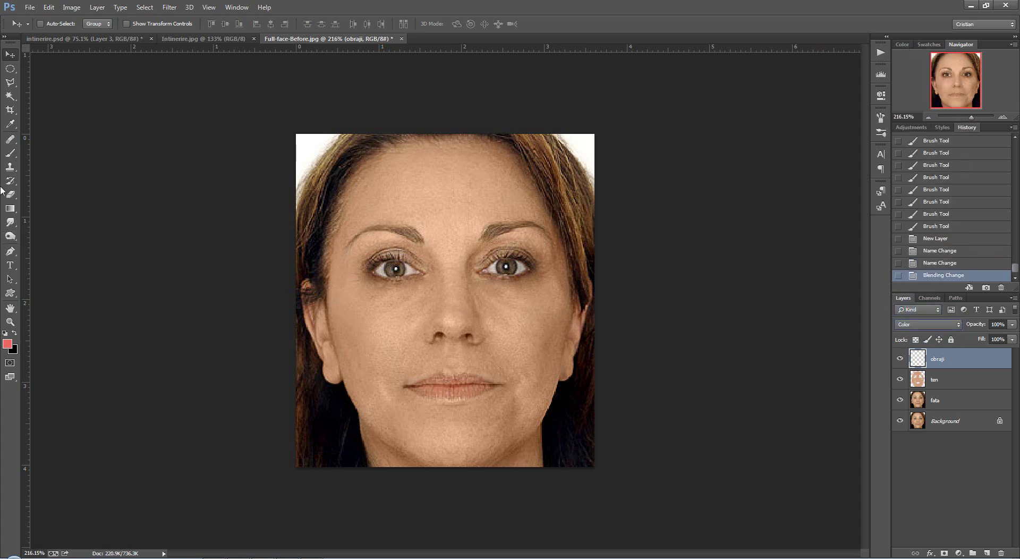
Set up a 90 px, 0% hardness brush, undo a trial cheek stroke, and reopen the foreground colour picker
left_click(10, 153)
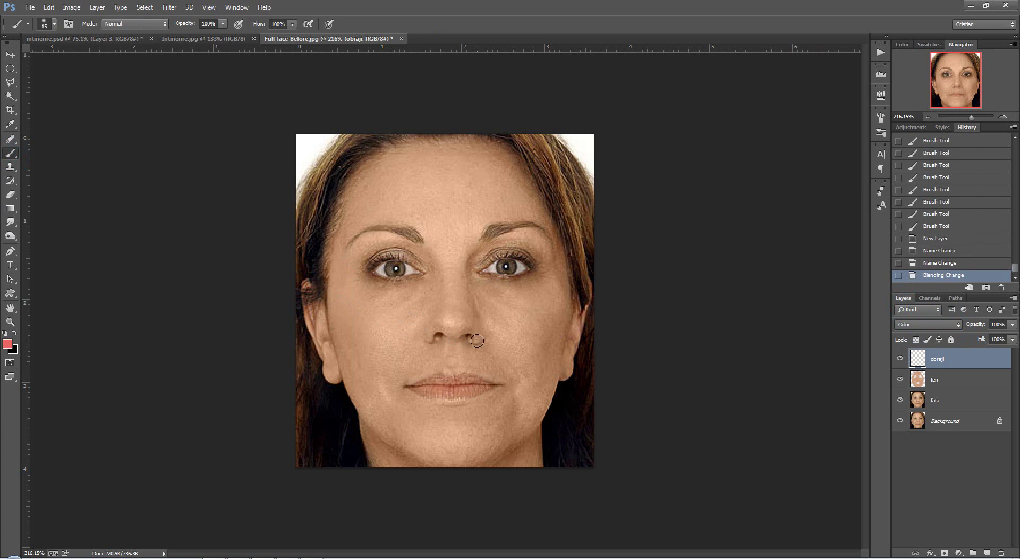
key("bracketright")
key("bracketright")
key("bracketright")
key("bracketright")
key("bracketright")
key("bracketright")
key("bracketright")
key("bracketright")
key("bracketright")
left_click(524, 331)
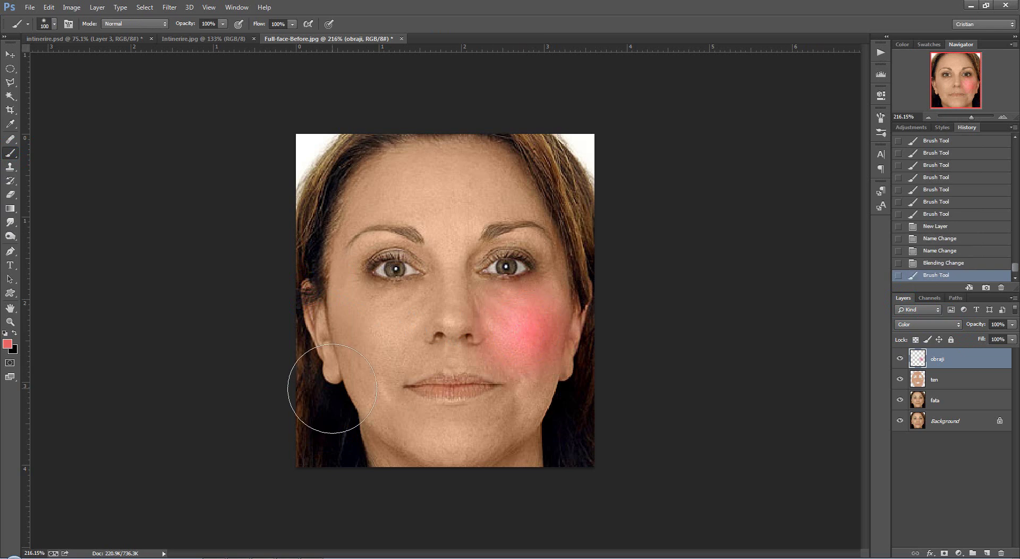
key("ctrl+z")
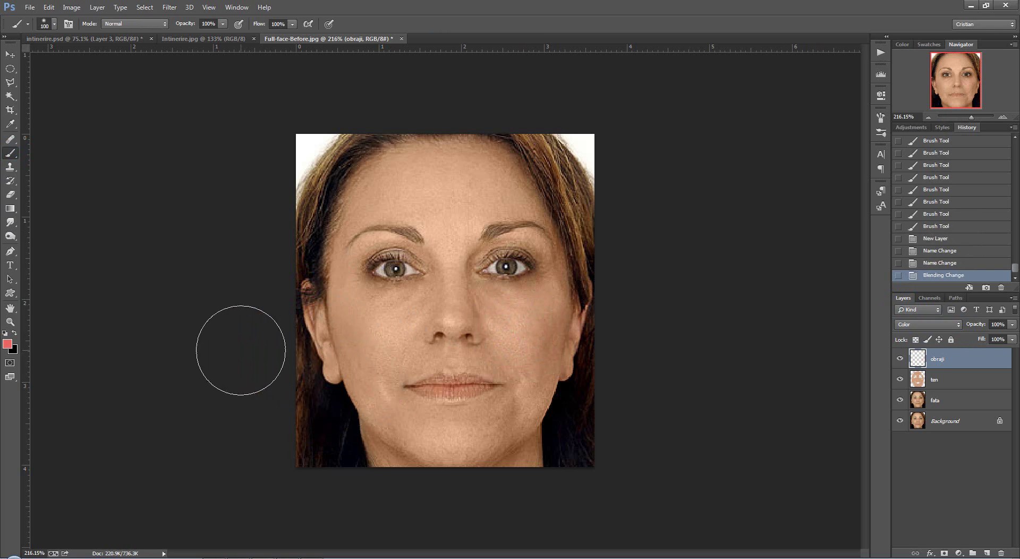
key("bracketleft")
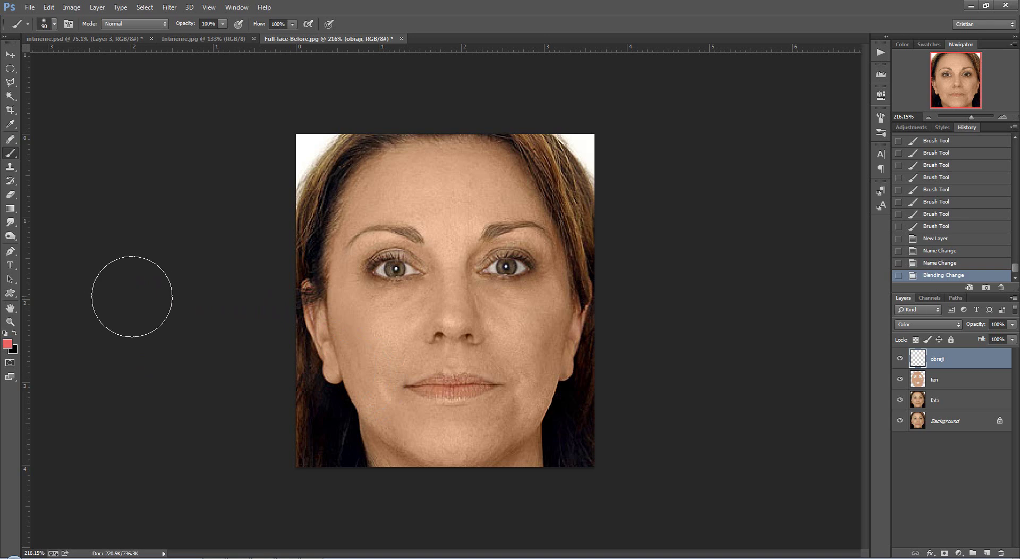
left_click(53, 26)
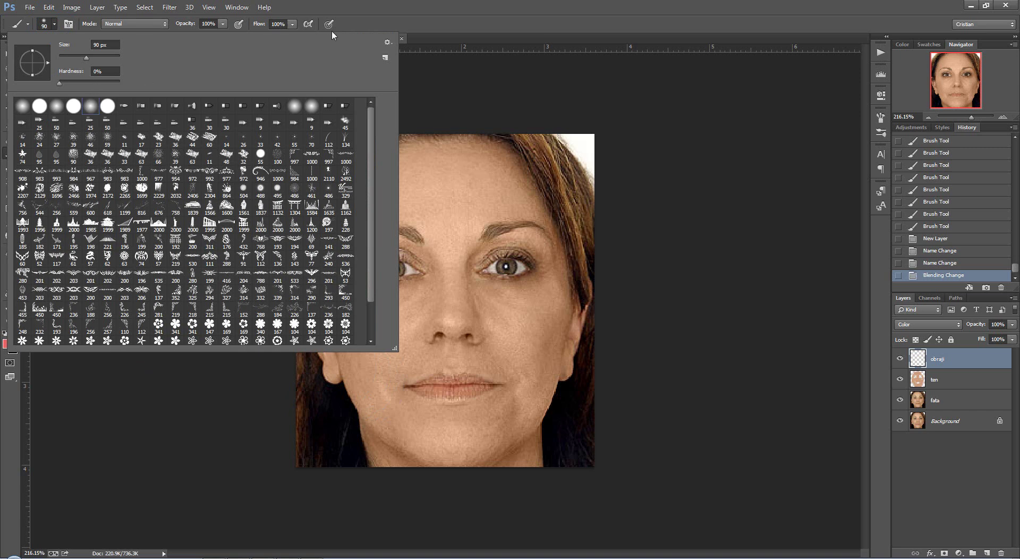
left_click(412, 22)
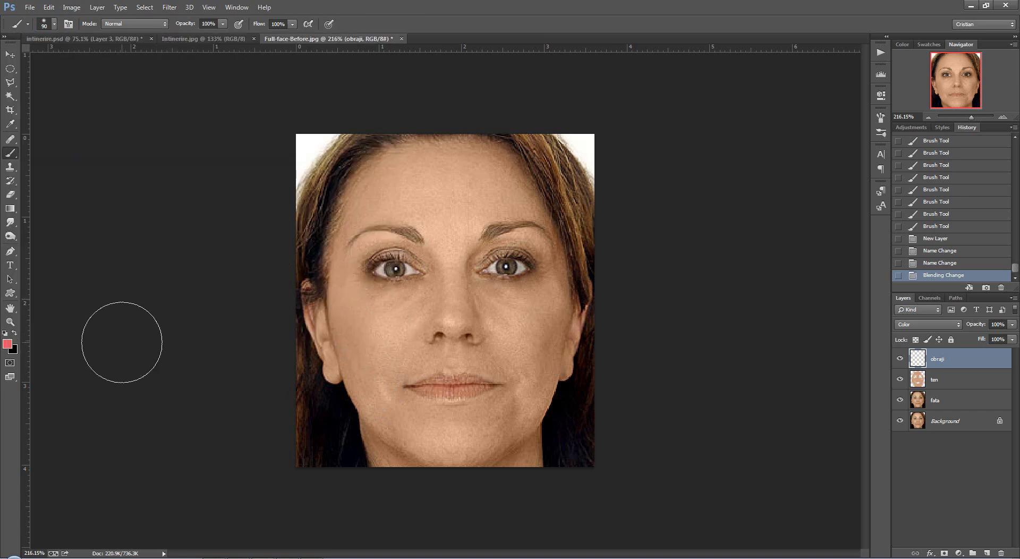
left_click(8, 344)
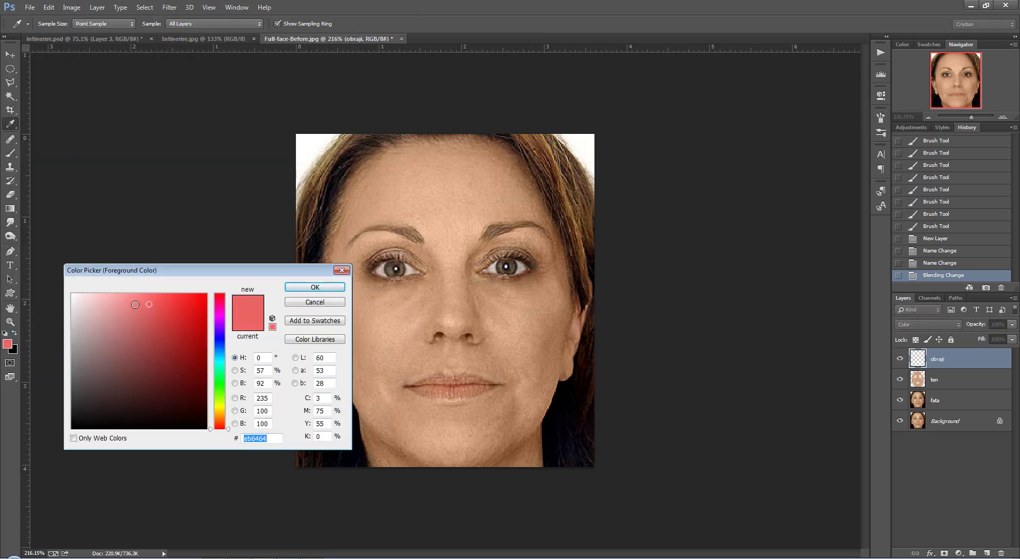
Choose pink f96868 and paint blush on the left and right cheeks
left_click(150, 297)
left_click(315, 287)
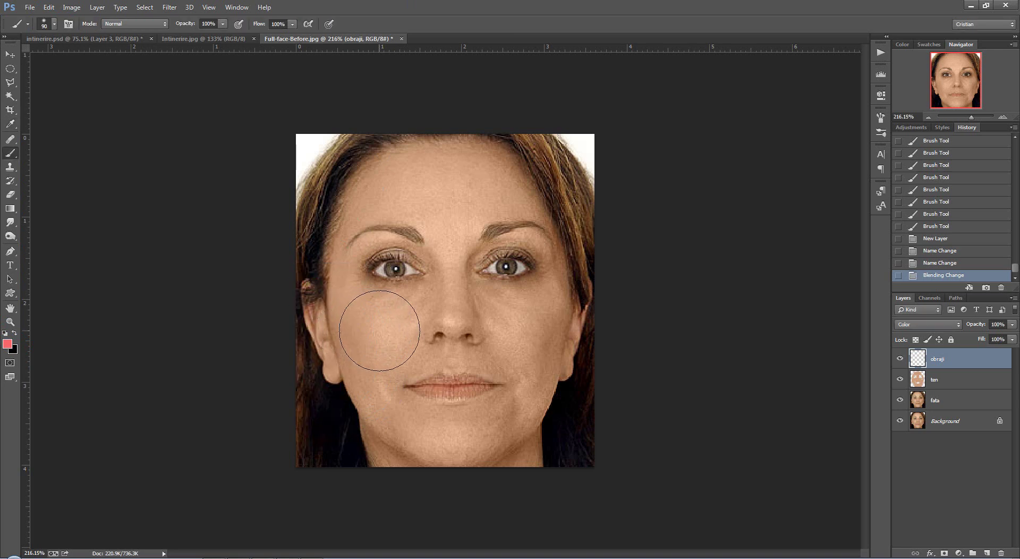
left_click_drag(379, 330, 367, 340)
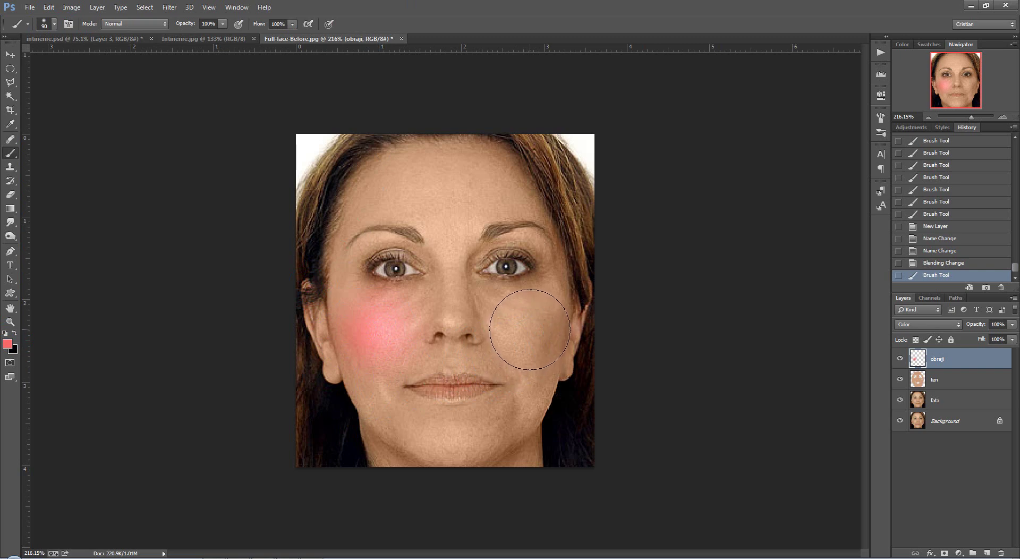
left_click_drag(528, 326, 510, 340)
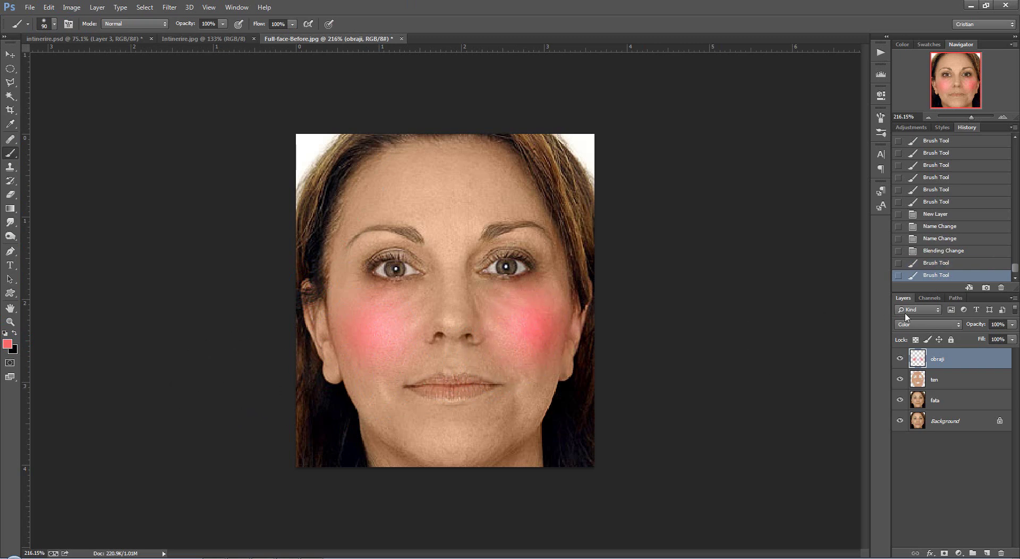
Lower the obraji layer's opacity to 50%
left_click(1014, 328)
left_click_drag(1013, 337, 1004, 341)
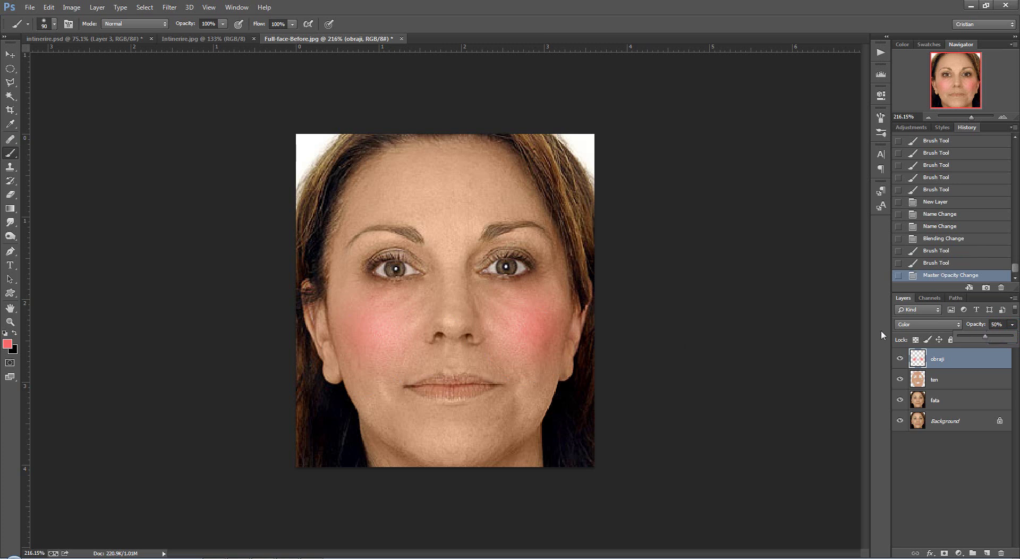
left_click(10, 53)
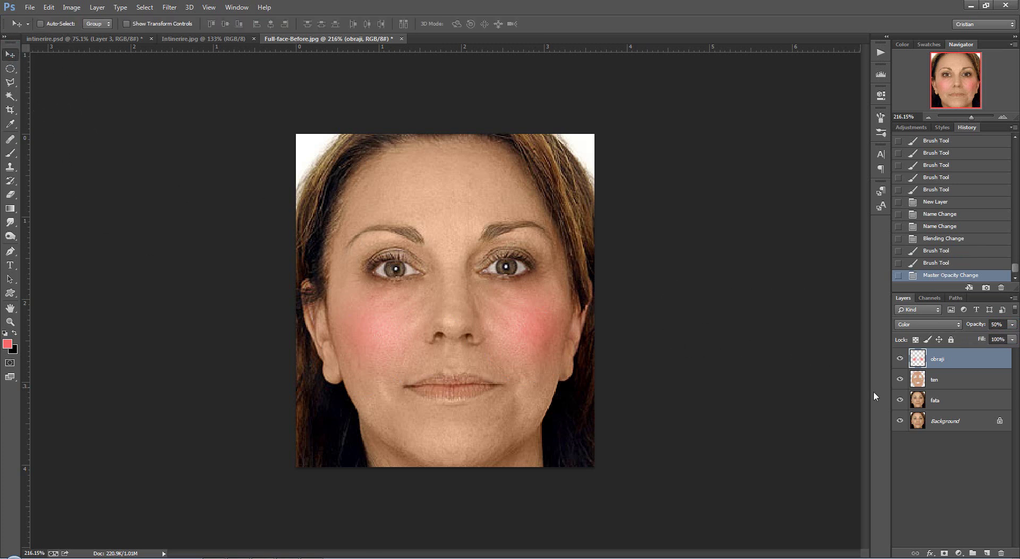
Add a new empty layer above obraji named par
left_click(987, 553)
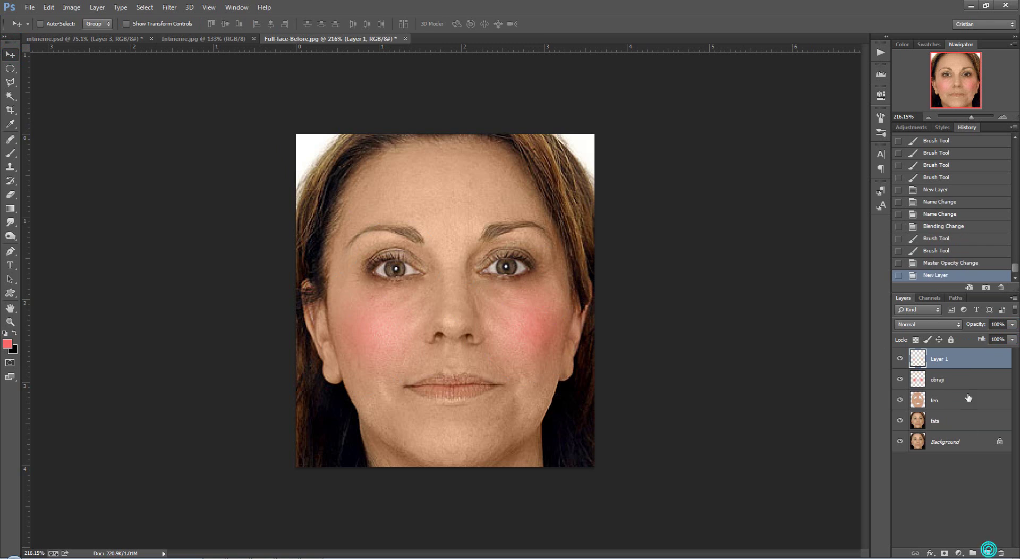
double_click(938, 360)
type("b")
key("Return")
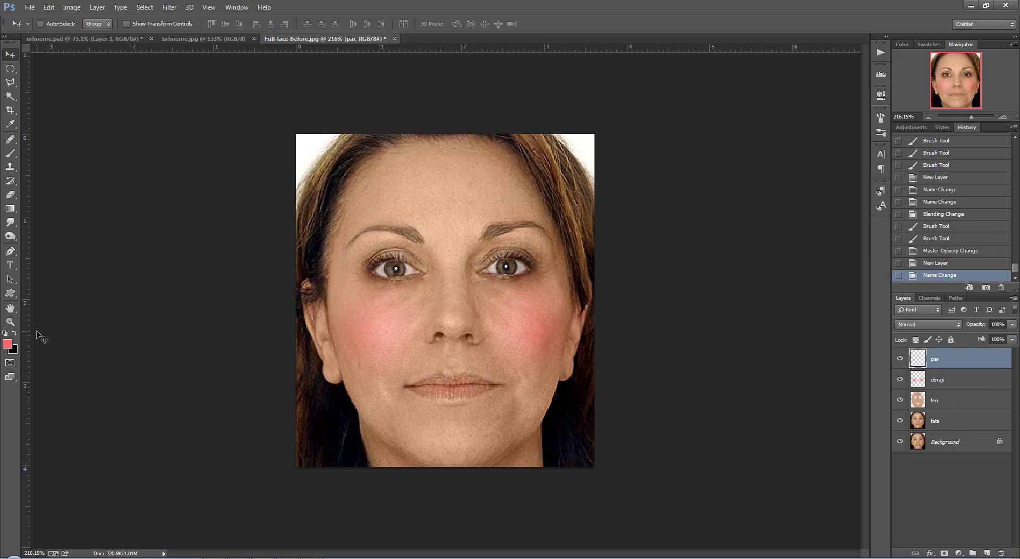
Set the foreground colour to dark red 650b1e
left_click(7, 344)
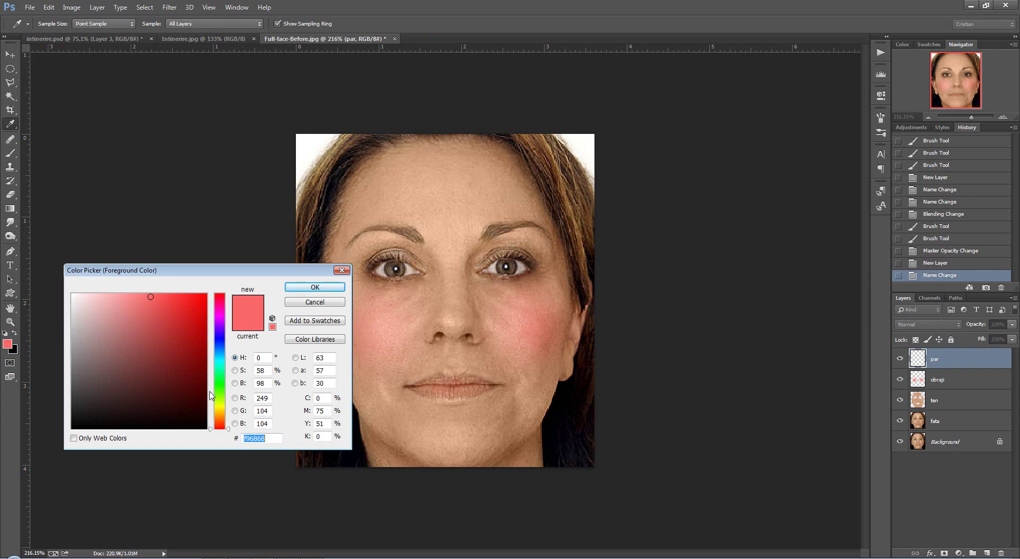
mouse_move(213, 432)
left_mouse_down()
mouse_move(216, 326)
mouse_move(220, 337)
mouse_move(227, 302)
left_mouse_up()
left_click(192, 376)
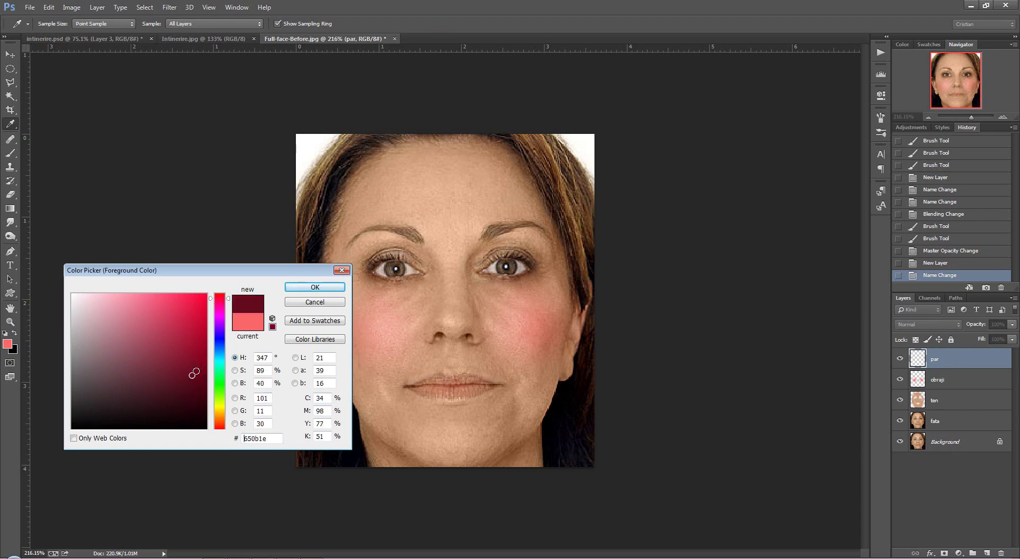
left_click(195, 371)
left_click(314, 287)
Set the par layer's blend mode to Color
key("v")
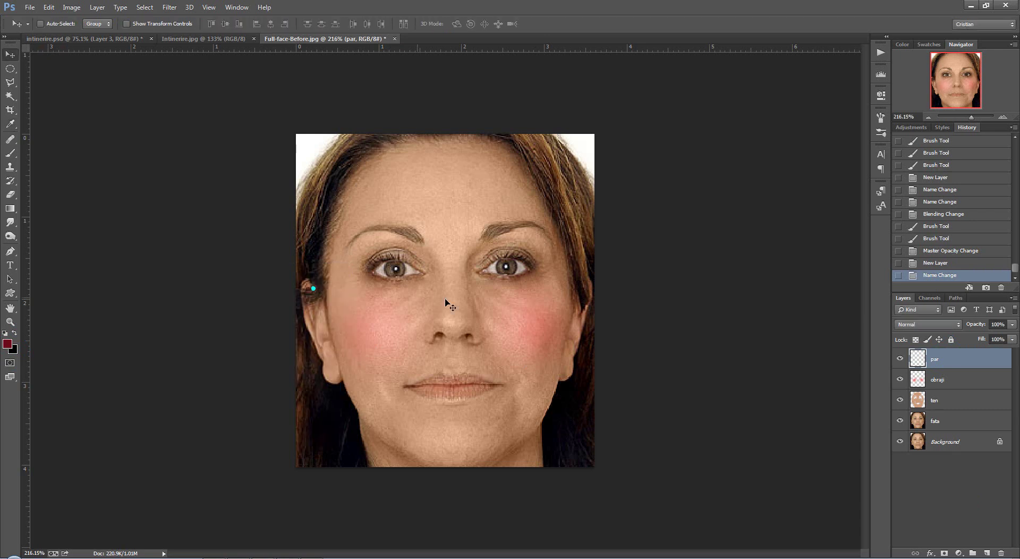
left_click(958, 326)
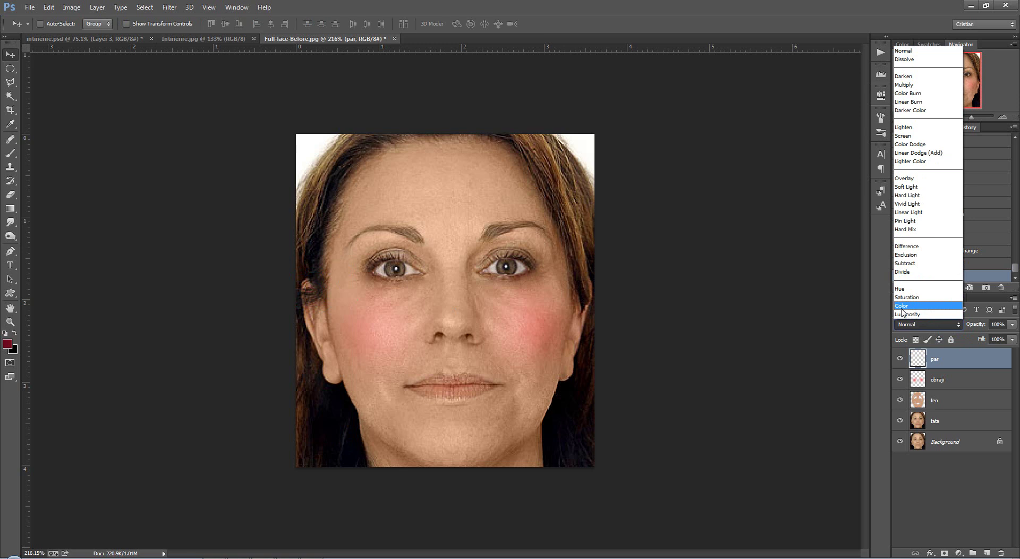
left_click(902, 306)
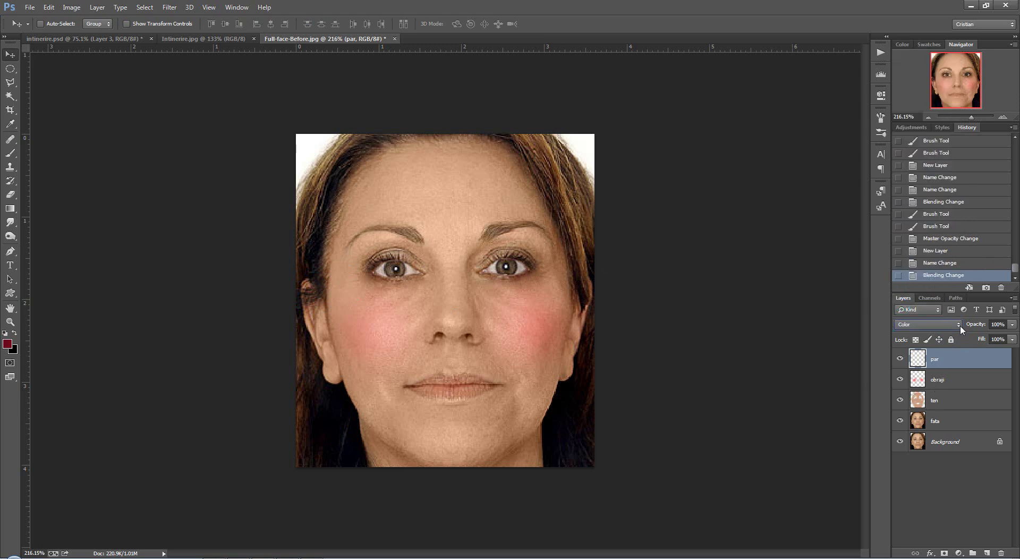
Brush magenta-red over the hair at top right and down both lower sides
left_click(10, 153)
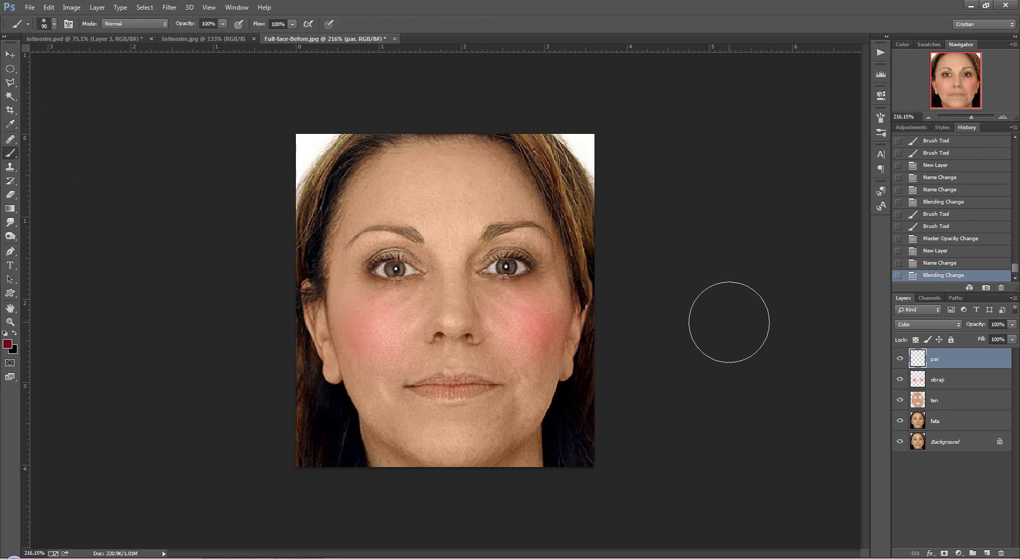
key("bracketleft")
key("bracketleft")
key("bracketleft")
key("bracketleft")
key("bracketleft")
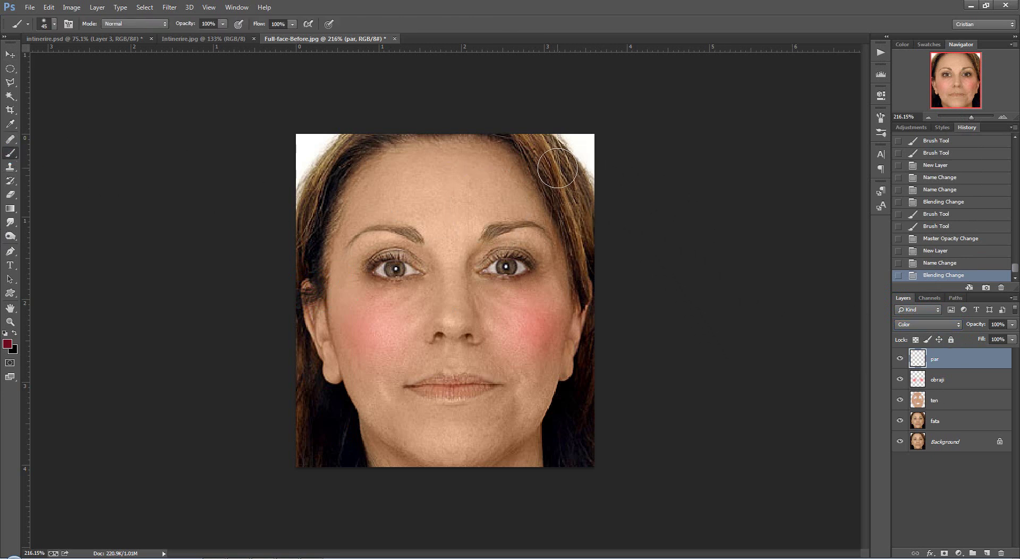
left_click_drag(547, 154, 599, 292)
left_click_drag(609, 350, 585, 460)
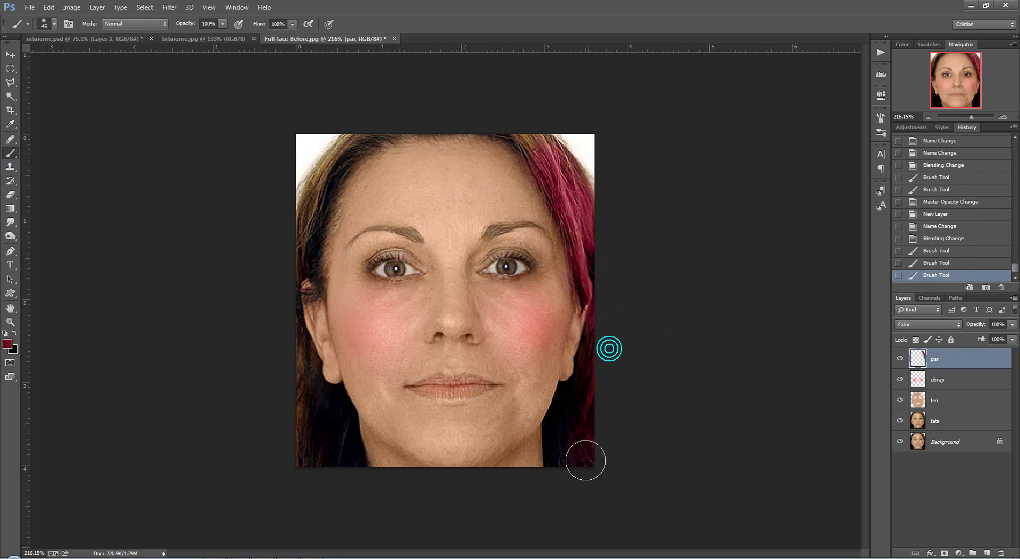
mouse_move(590, 415)
left_mouse_down()
mouse_move(583, 455)
mouse_move(574, 429)
left_mouse_up()
mouse_move(312, 412)
left_mouse_down()
mouse_move(334, 455)
mouse_move(337, 420)
mouse_move(289, 372)
left_mouse_up()
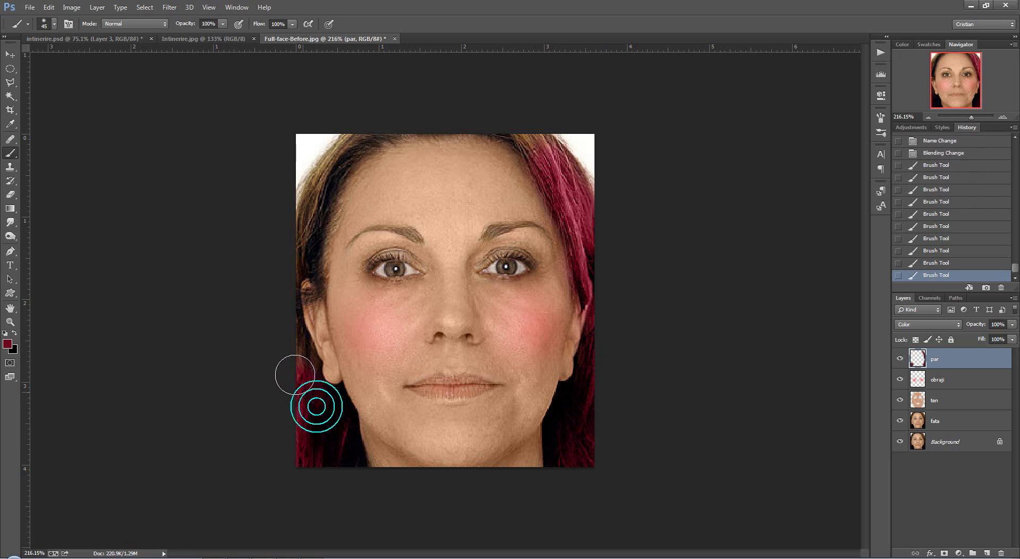
left_click_drag(317, 421, 332, 462)
Tint the hair at the upper left temple and across the top hairline
key("bracketleft")
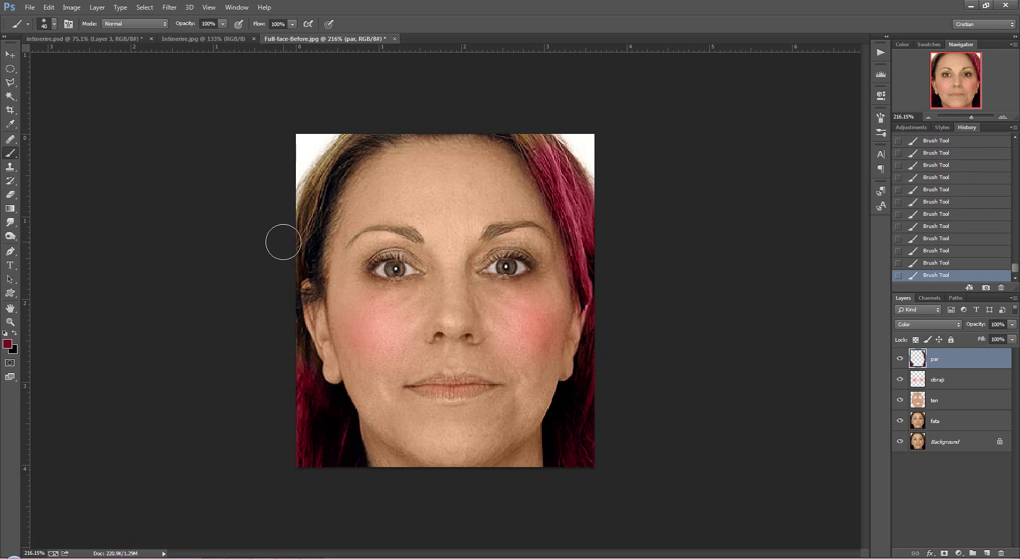
key("bracketleft")
mouse_move(301, 254)
left_mouse_down()
mouse_move(310, 208)
mouse_move(344, 147)
left_mouse_up()
key("bracketleft")
key("bracketright")
left_click_drag(362, 145, 556, 200)
scroll(545, 173, "up", 3)
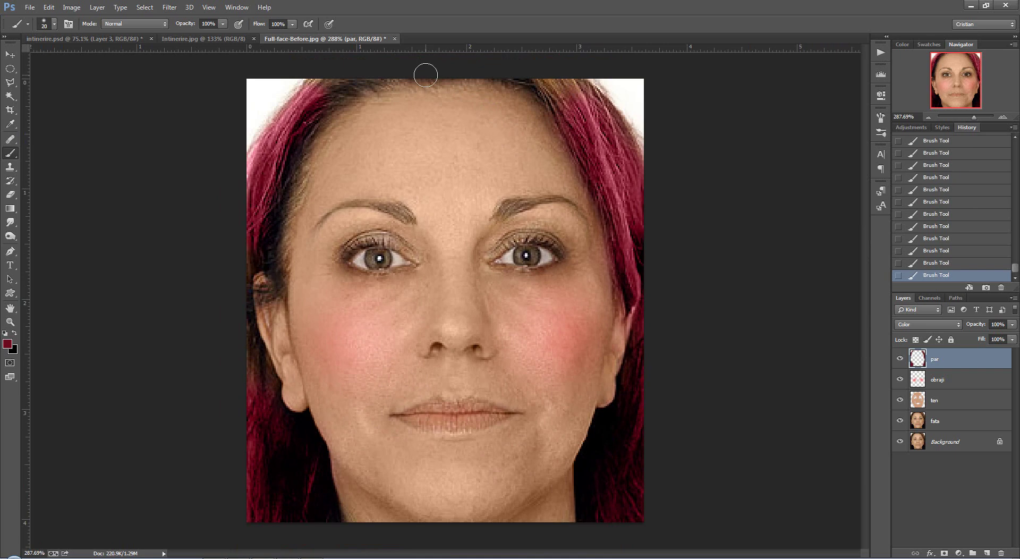
left_click_drag(426, 75, 559, 102)
mouse_move(355, 97)
left_mouse_down()
mouse_move(277, 244)
mouse_move(275, 284)
left_mouse_up()
With a small brush, touch up hair edges at the ear, side, hairline and top right
key("bracketleft")
left_click_drag(281, 287, 268, 293)
left_click_drag(264, 406, 280, 447)
left_click_drag(307, 83, 276, 123)
mouse_move(581, 80)
left_mouse_down()
mouse_move(645, 160)
mouse_move(589, 83)
mouse_move(607, 132)
left_mouse_up()
Zoom in on the brows and set a brighter red as the foreground colour
scroll(582, 145, "down", 1)
scroll(536, 232, "down", 1)
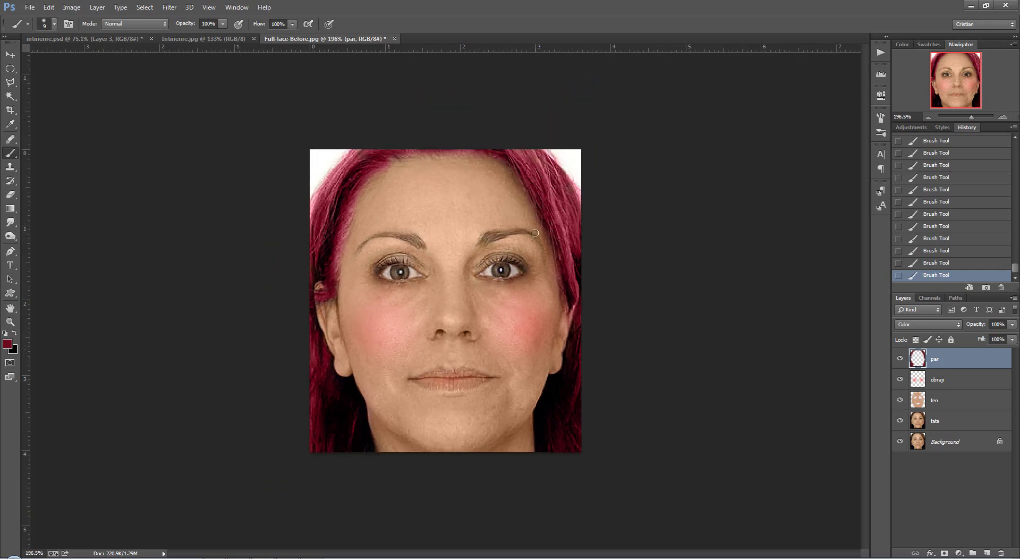
scroll(357, 238, "down", 1)
scroll(351, 234, "up", 2)
scroll(346, 230, "down", 1)
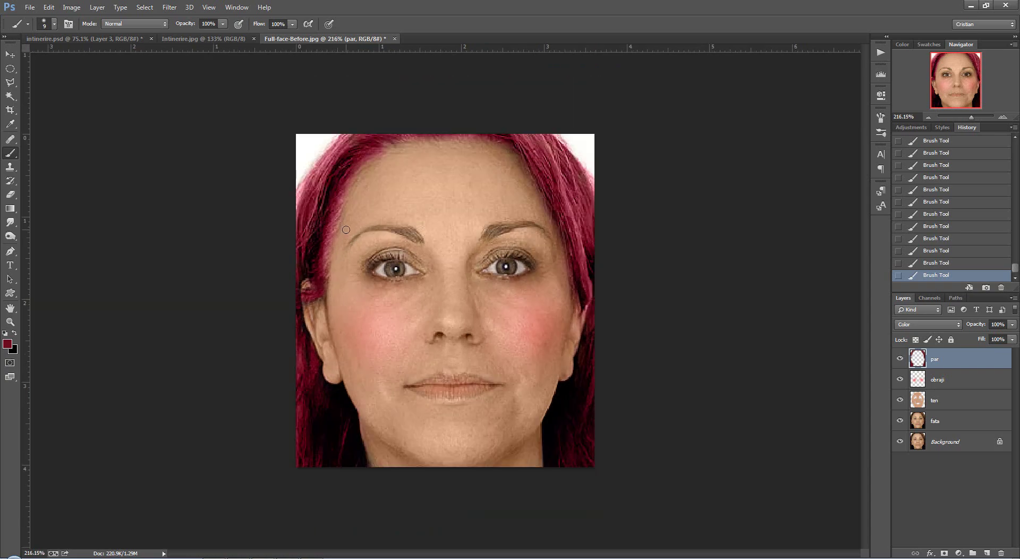
scroll(356, 281, "down", 1)
scroll(393, 279, "up", 1)
scroll(418, 255, "up", 1)
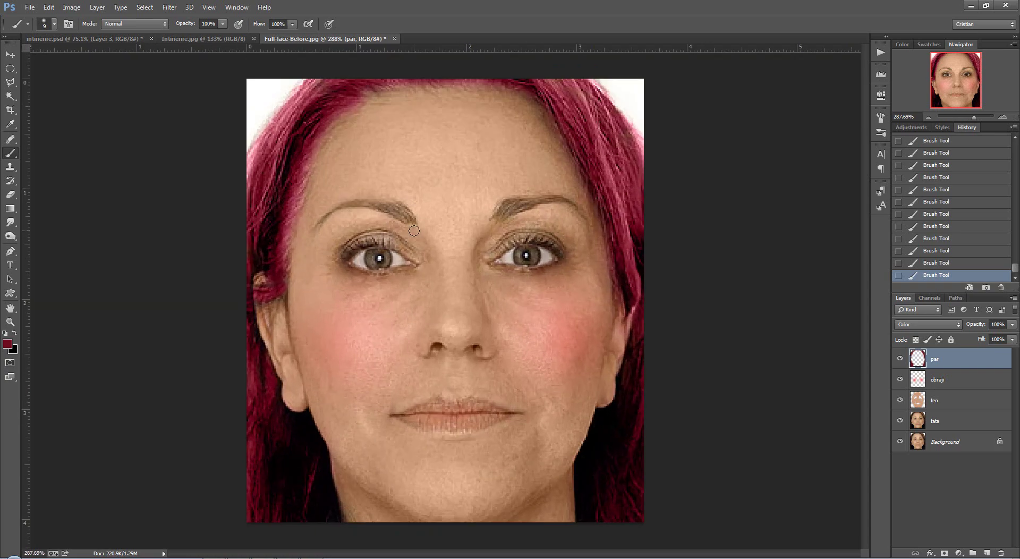
scroll(404, 207, "up", 1)
scroll(404, 207, "up", 2)
scroll(404, 206, "down", 1)
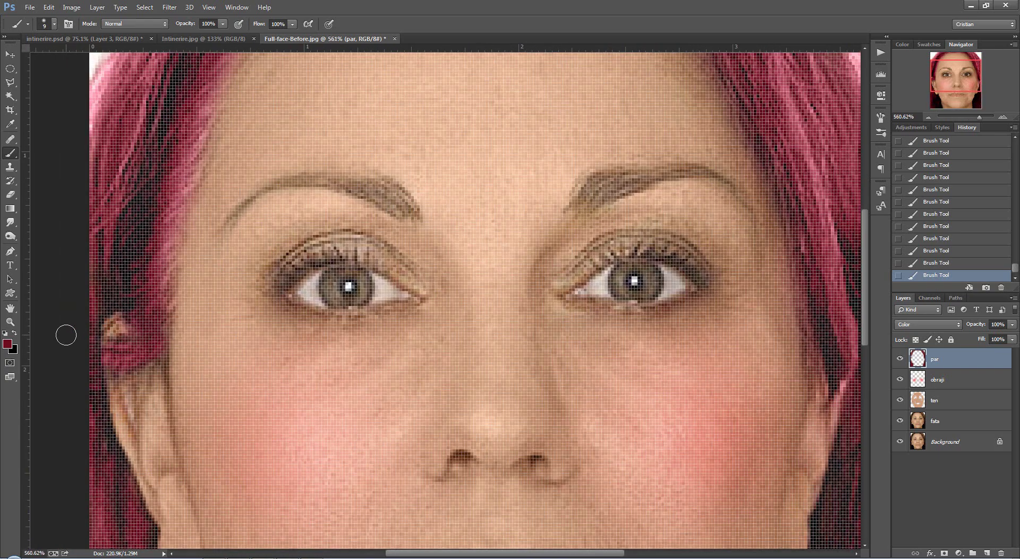
left_click(7, 344)
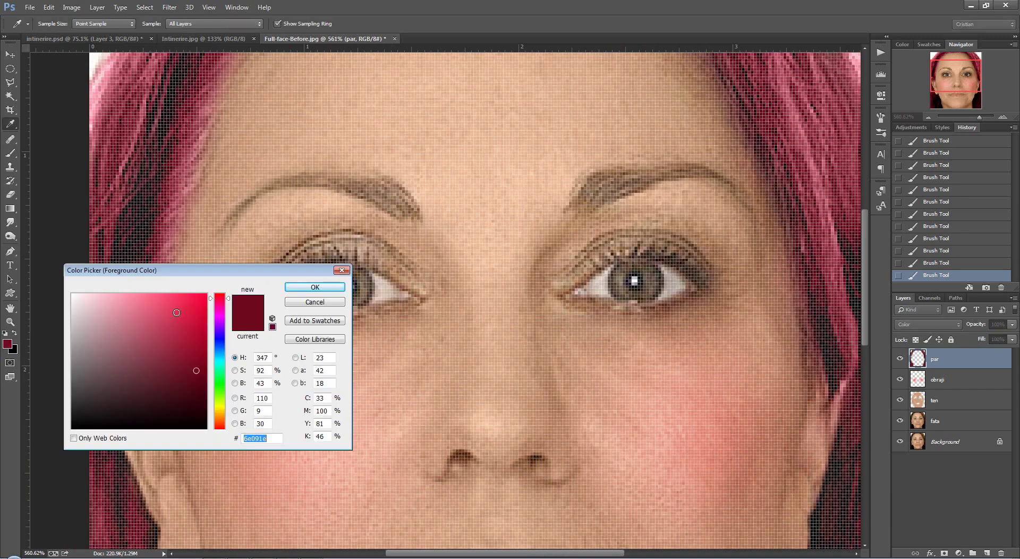
left_click(191, 344)
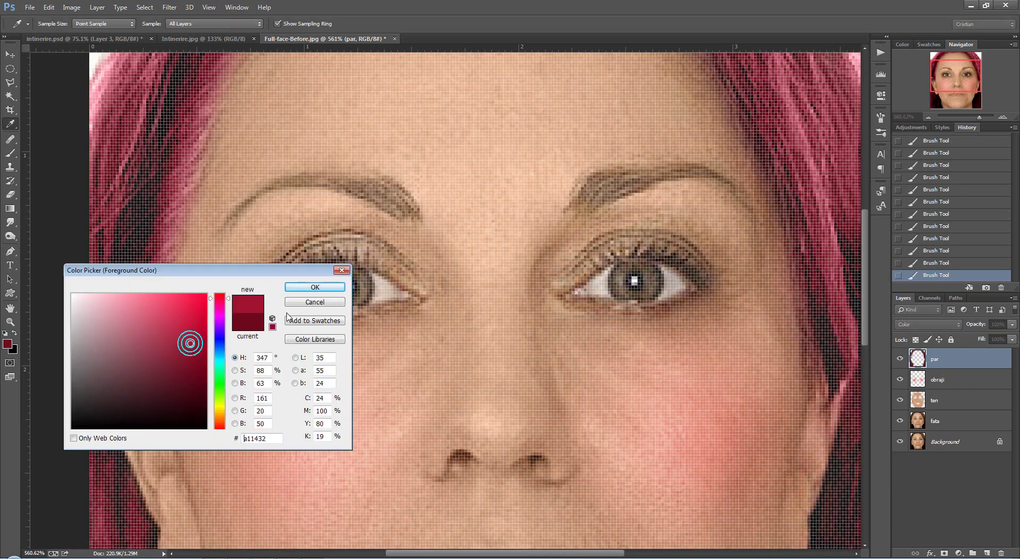
left_click(321, 287)
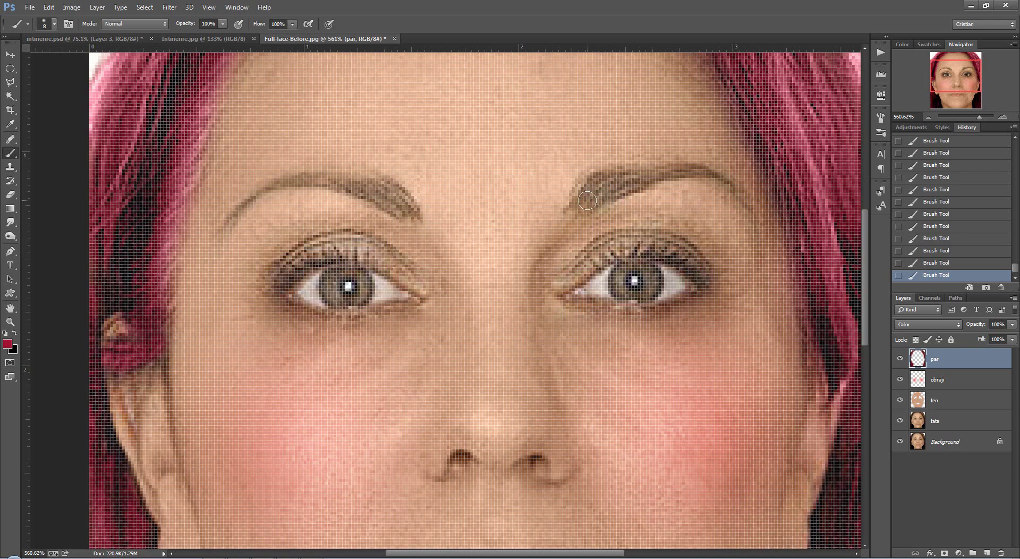
Add a new empty layer above par named sprancene and select it
left_click(987, 553)
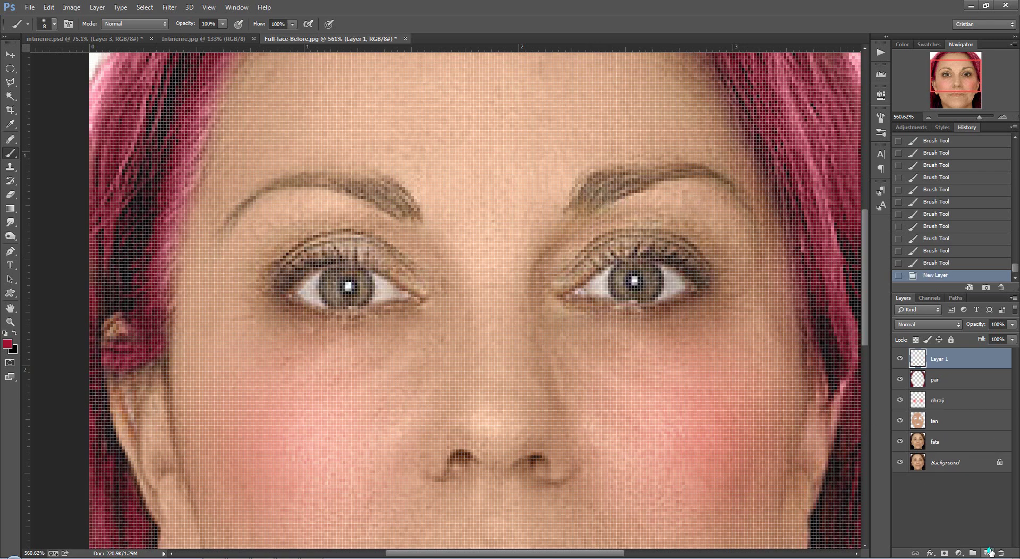
double_click(940, 359)
type("sprancene")
left_click(955, 500)
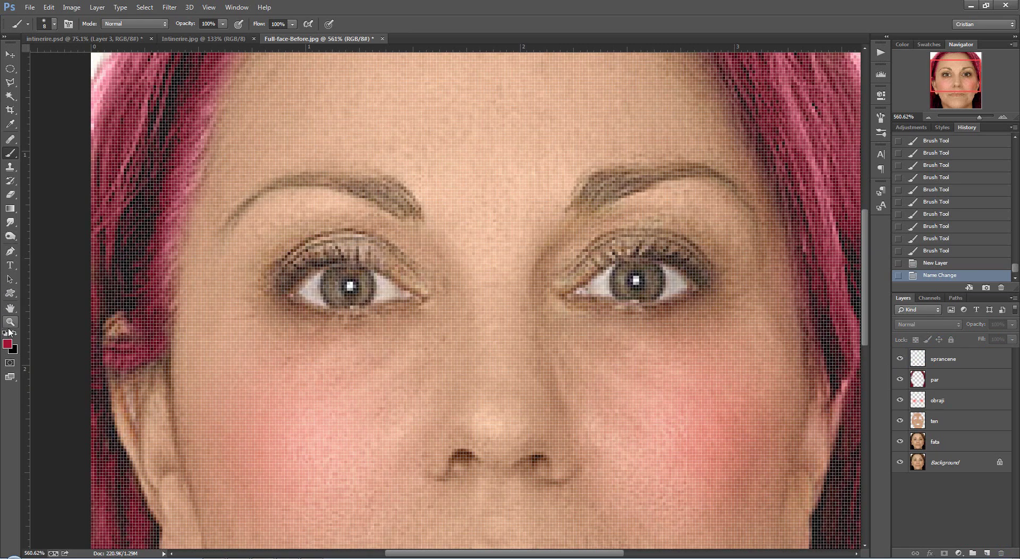
left_click(953, 366)
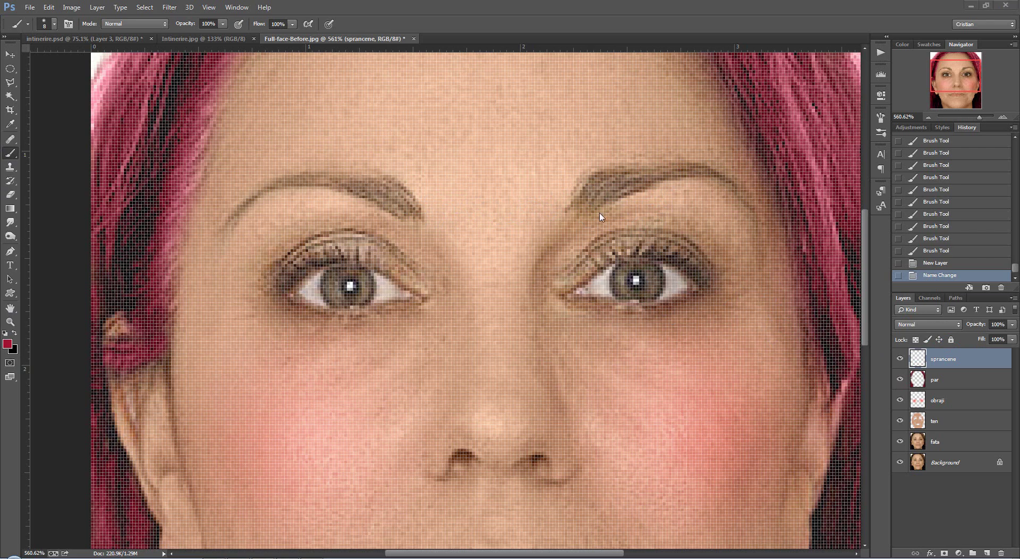
left_click_drag(590, 199, 601, 200)
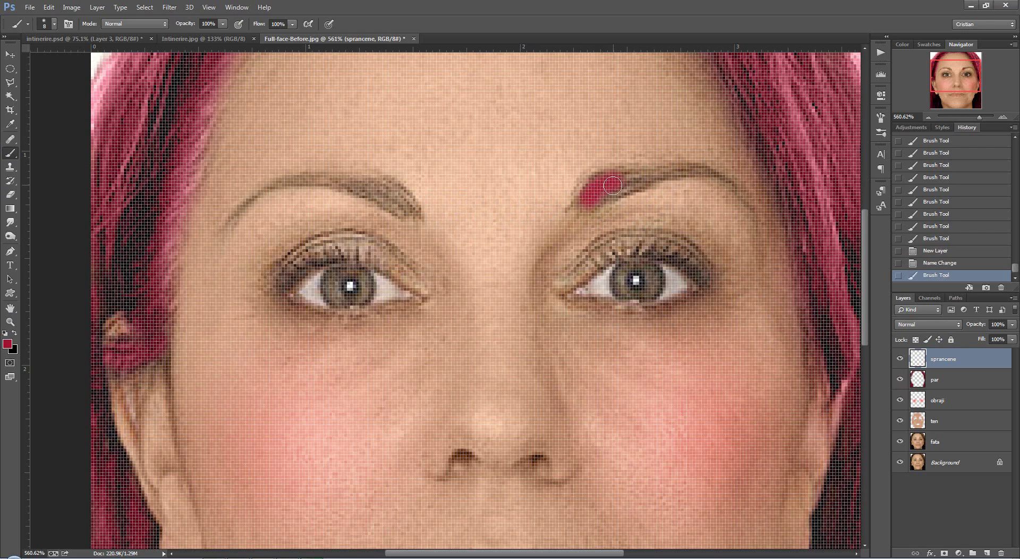
scroll(601, 200, "down", 3)
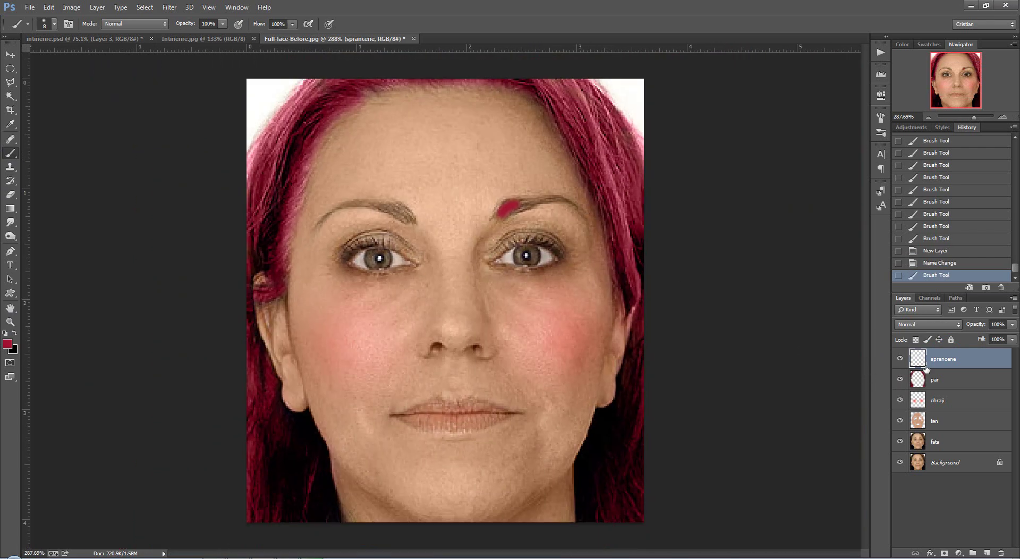
left_click(959, 325)
left_click(911, 307)
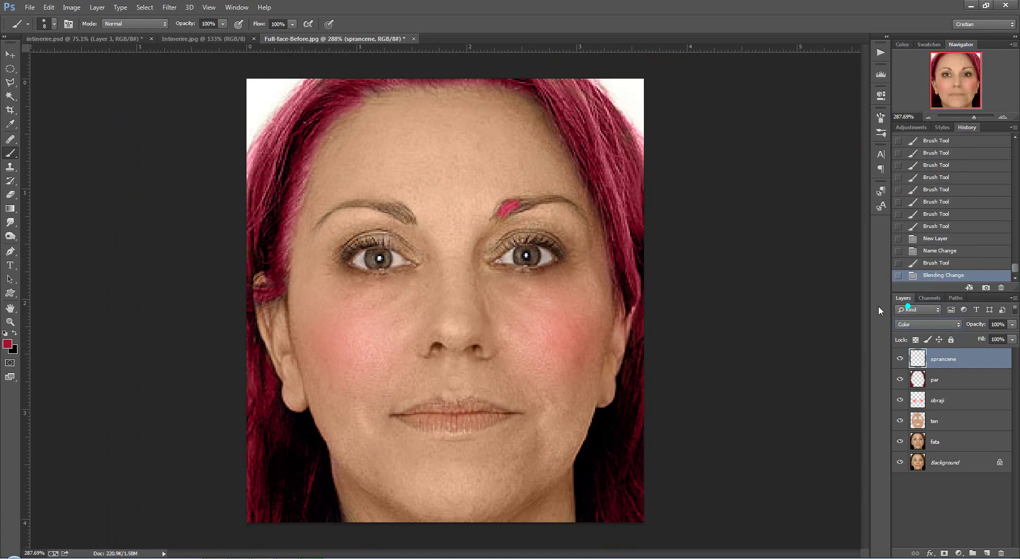
key("Up")
key("Up")
key("Down")
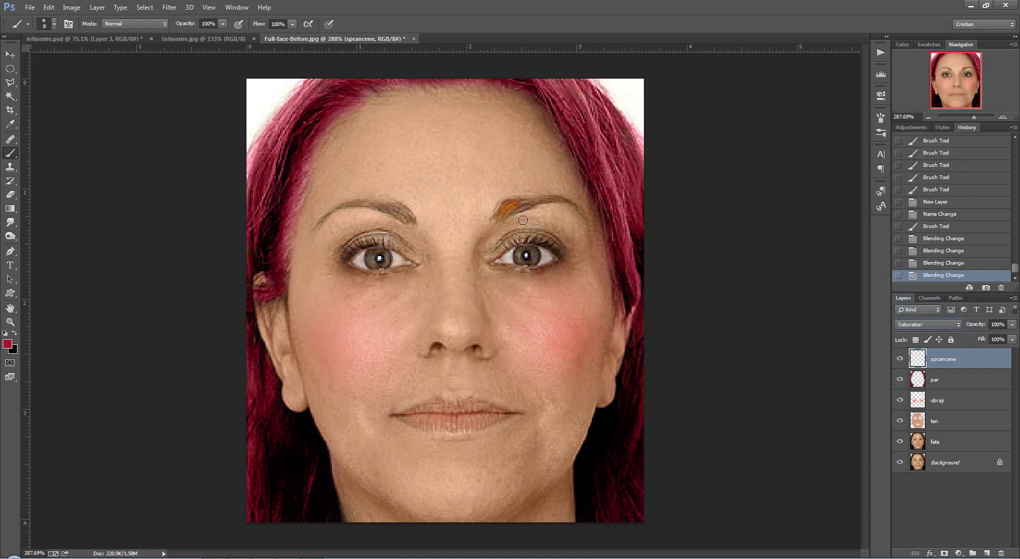
key("Down")
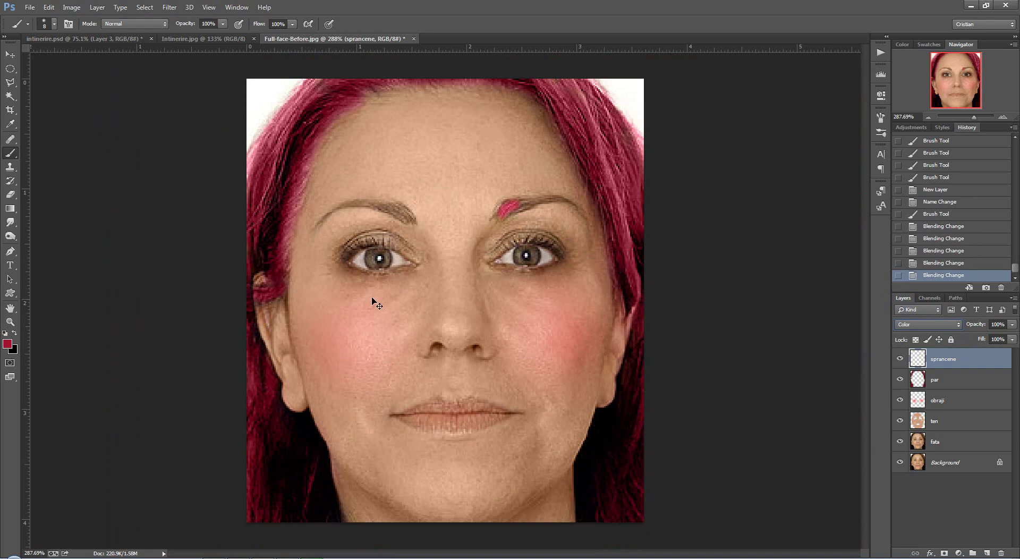
key("ctrl+z")
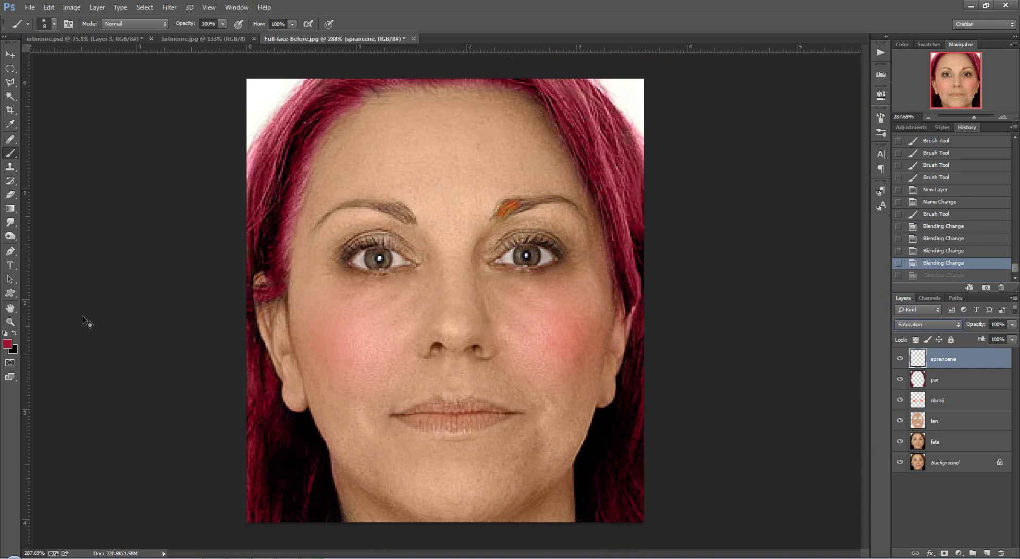
key("ctrl+alt+z")
key("ctrl+alt+z")
key("ctrl+alt+z")
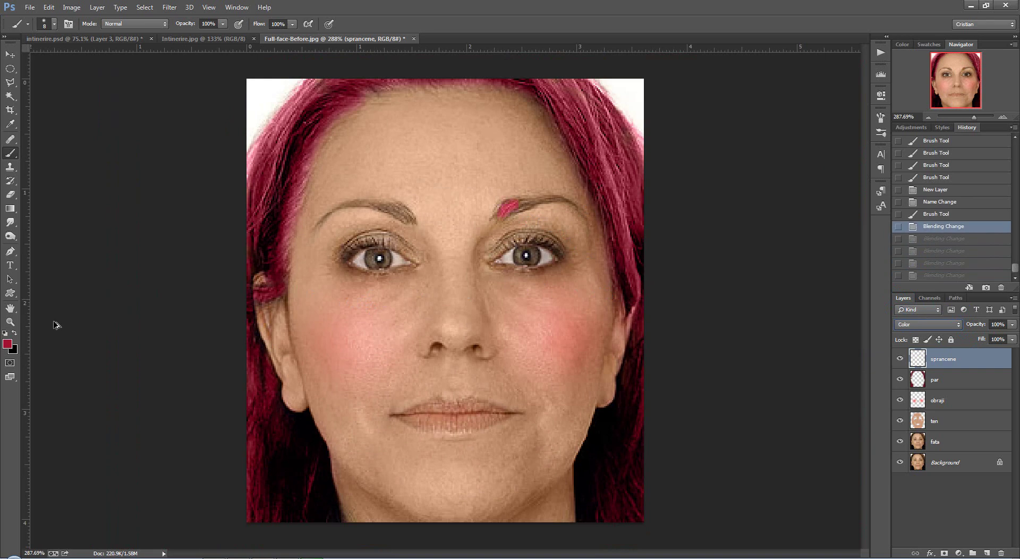
key("ctrl+alt+z")
key("ctrl+alt+z")
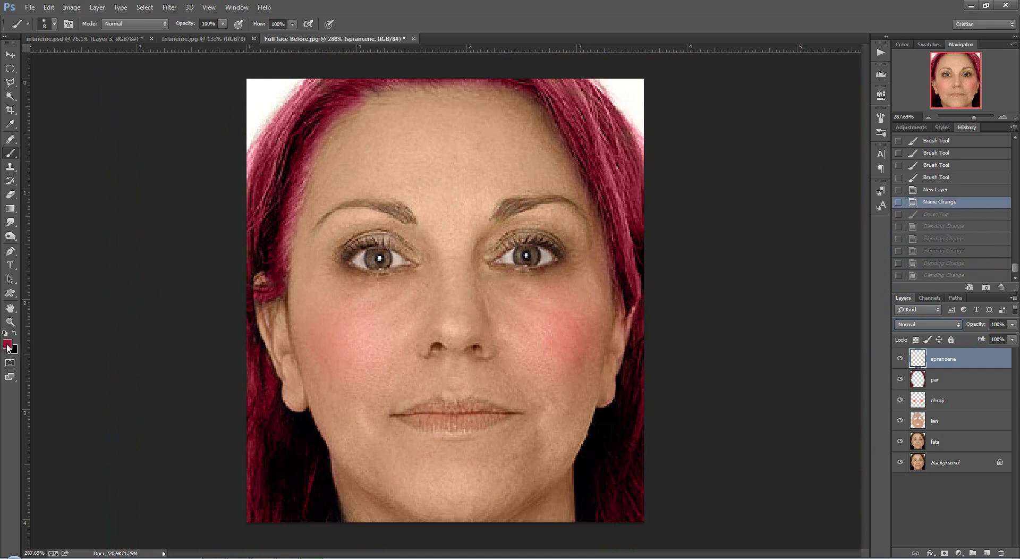
Sample the eyebrow colour and shift it to a darker muted red as the foreground colour
left_click(7, 345)
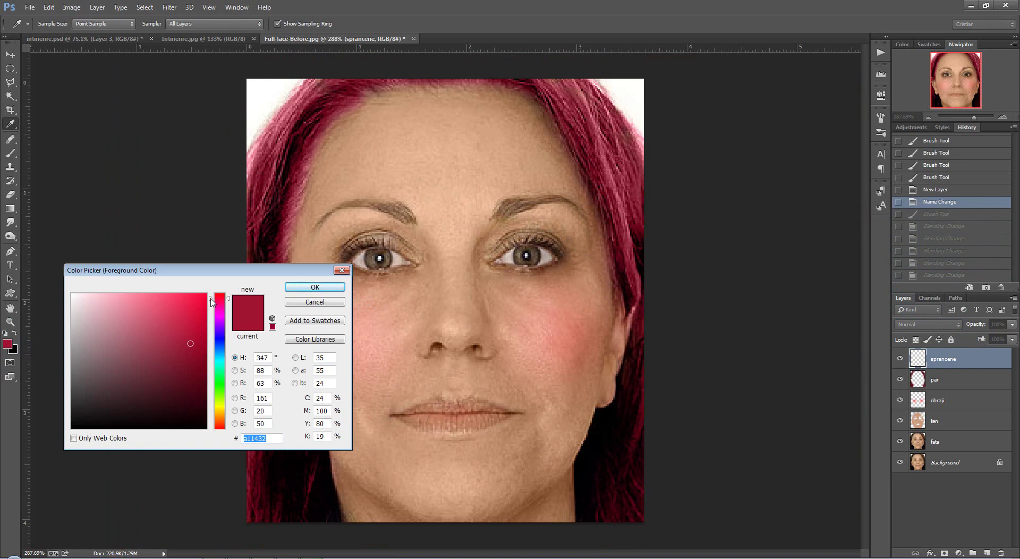
left_click_drag(211, 301, 220, 419)
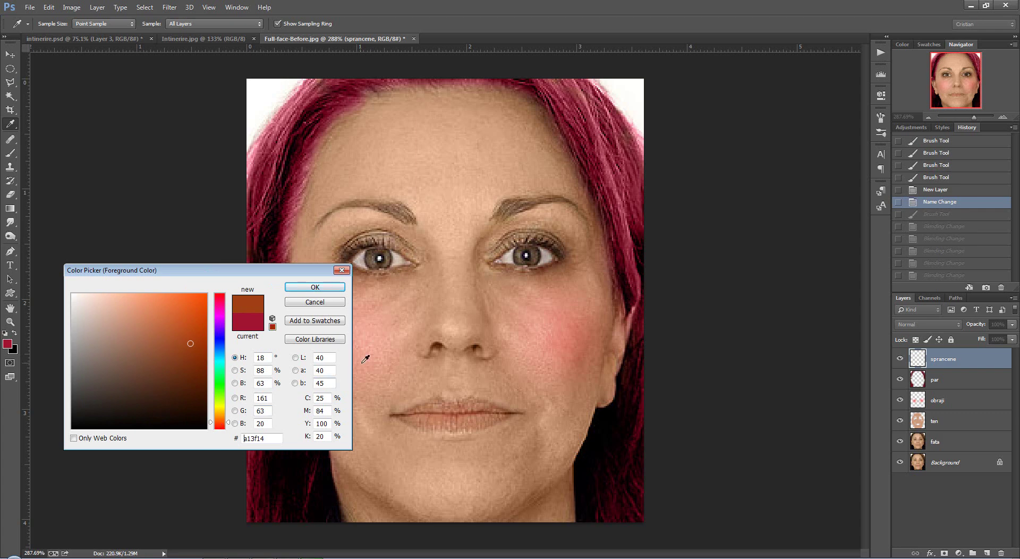
left_click(528, 204)
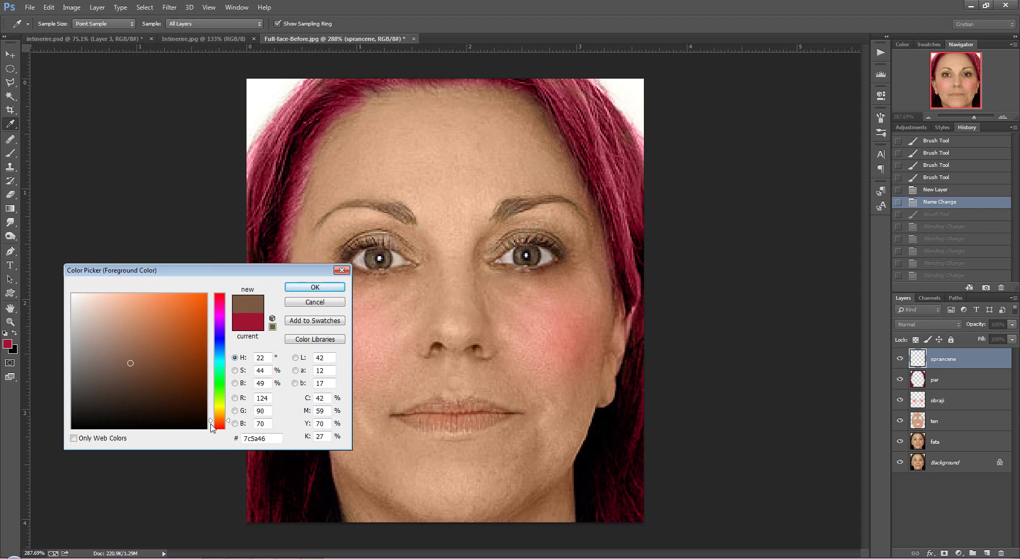
left_click_drag(219, 423, 226, 297)
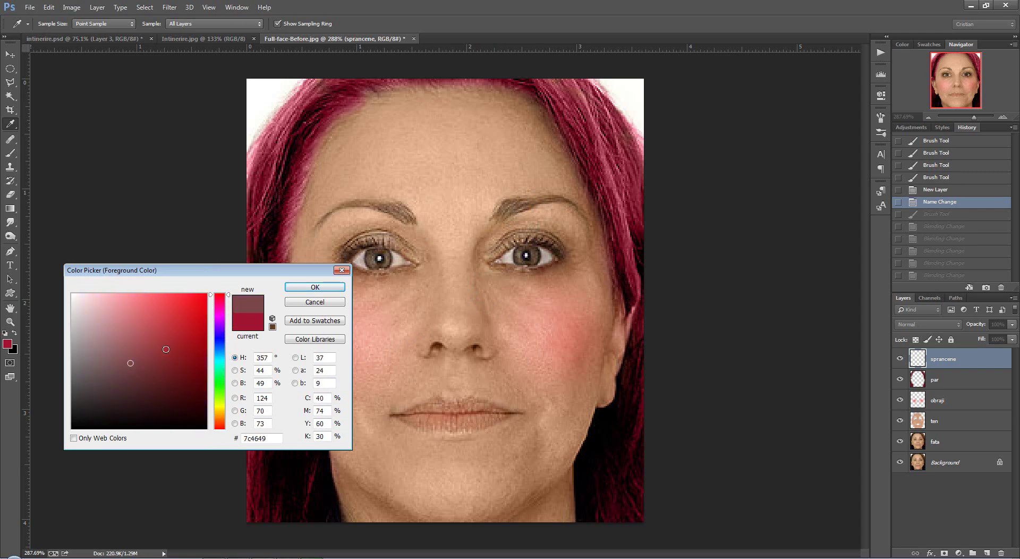
left_click(159, 374)
left_click(313, 287)
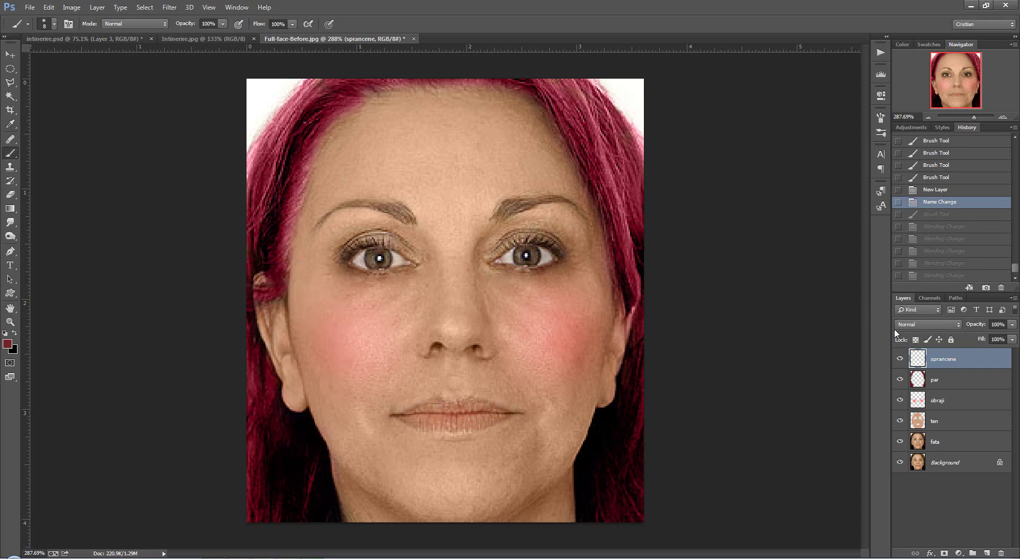
Set the sprancene layer's blend mode to Color
left_click(955, 329)
left_click(928, 318)
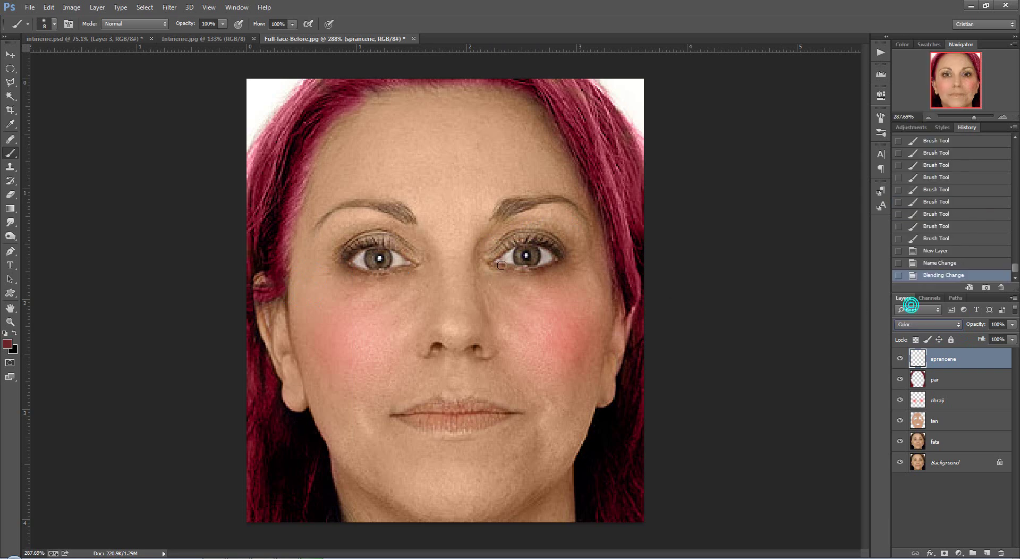
left_click(953, 330)
left_click(922, 306)
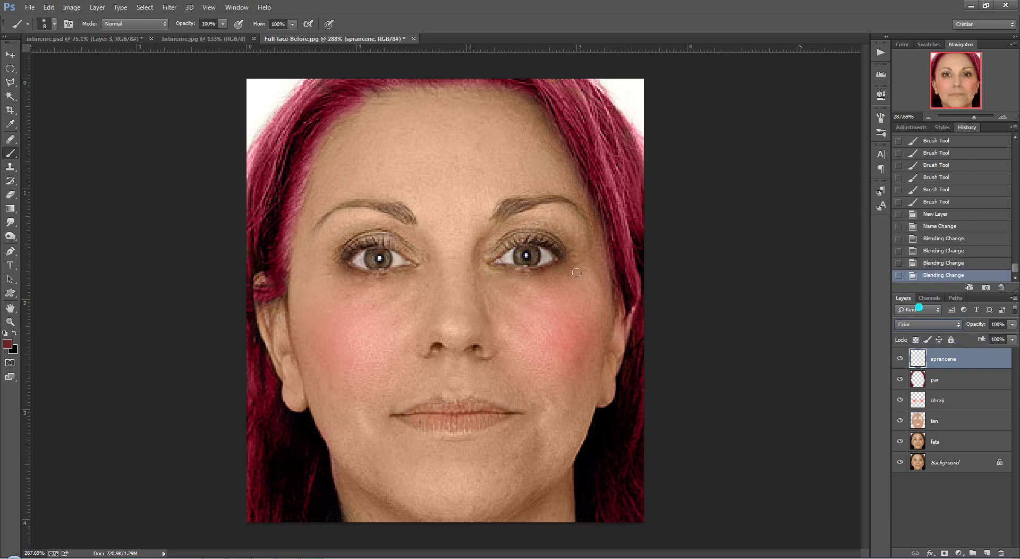
Paint over the right eyebrow, using a smaller brush for its outer part
left_click(503, 214)
scroll(504, 215, "up", 1)
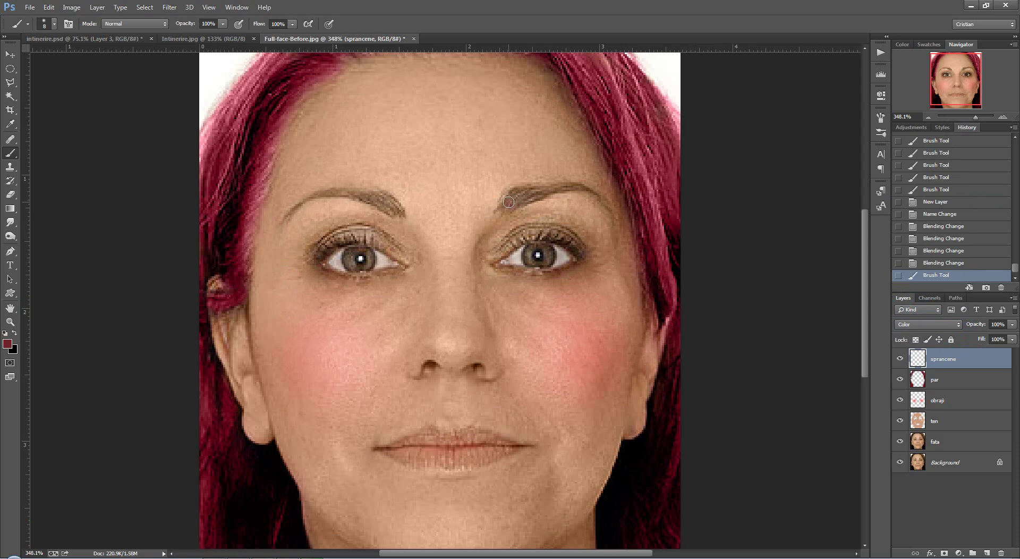
mouse_move(508, 202)
left_mouse_down()
mouse_move(543, 194)
mouse_move(503, 201)
left_mouse_up()
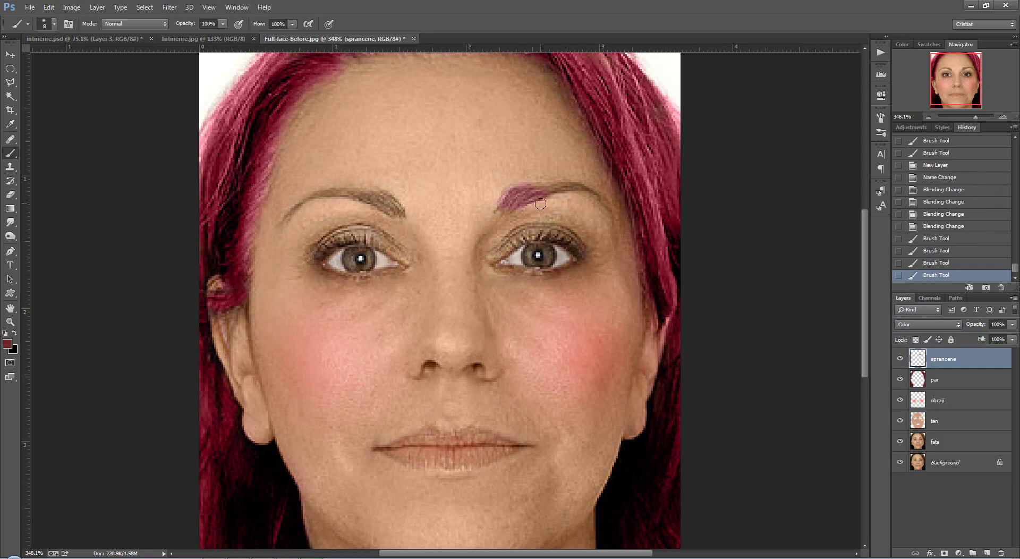
key("bracketleft")
key("bracketleft")
mouse_move(547, 190)
left_mouse_down()
mouse_move(578, 186)
mouse_move(611, 210)
left_mouse_up()
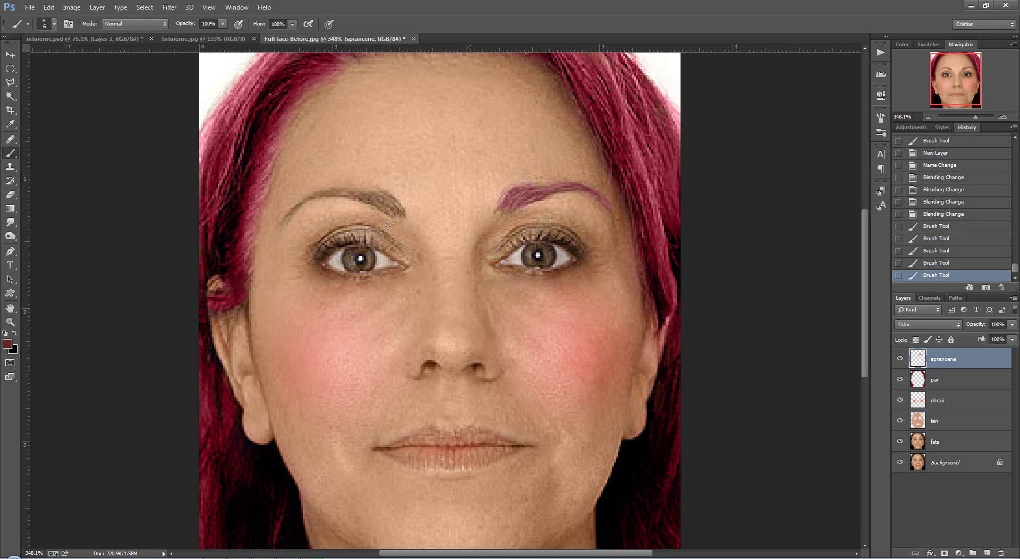
Paint the inner and outer ends of the left eyebrow with a smaller brush
mouse_move(400, 215)
left_mouse_down()
mouse_move(375, 191)
mouse_move(311, 197)
mouse_move(283, 222)
left_mouse_up()
key("bracketleft")
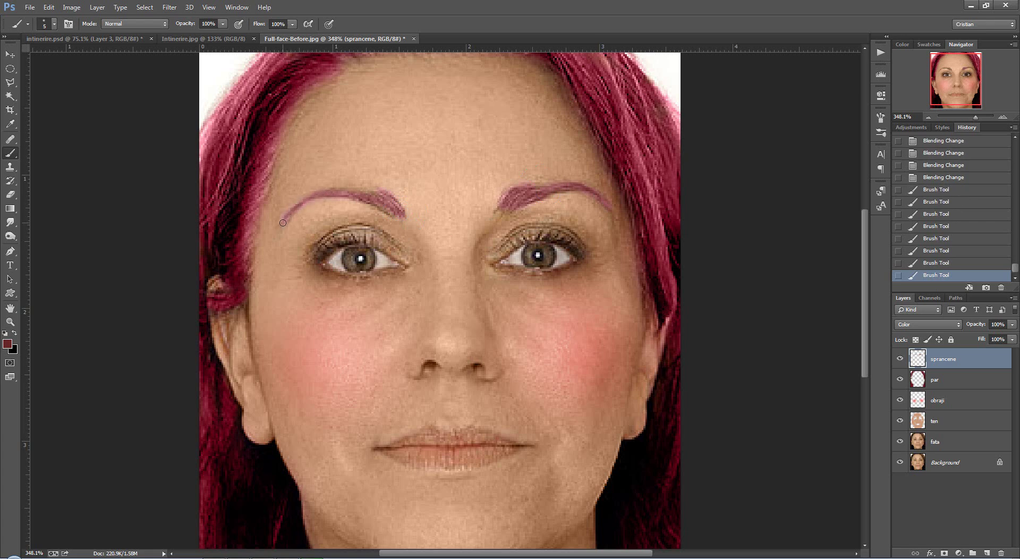
left_click_drag(370, 191, 391, 201)
scroll(394, 216, "down", 5)
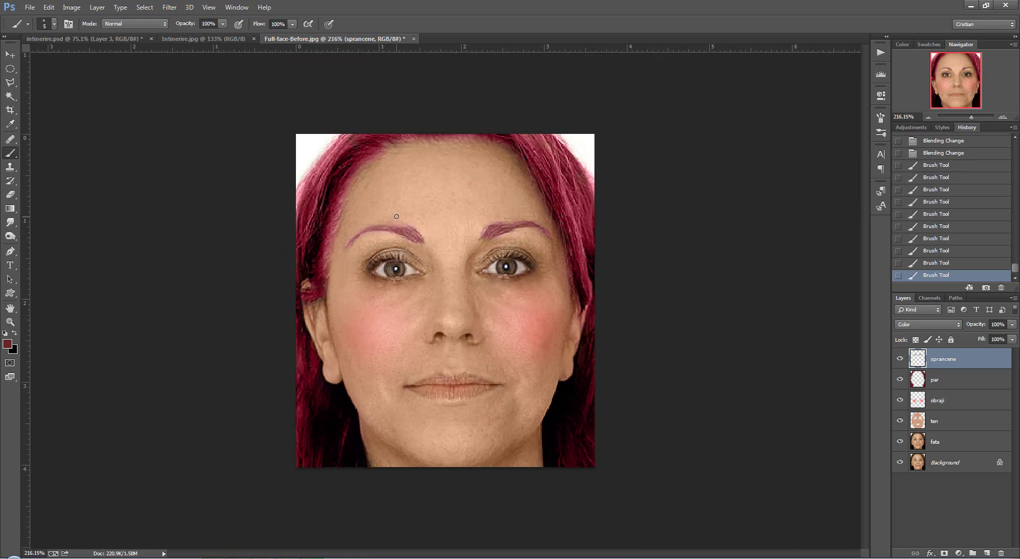
scroll(492, 216, "up", 2)
Touch up the inner part and tip of the right eyebrow
left_click_drag(504, 208, 546, 201)
scroll(526, 229, "down", 2)
scroll(493, 225, "up", 4)
scroll(493, 226, "up", 3)
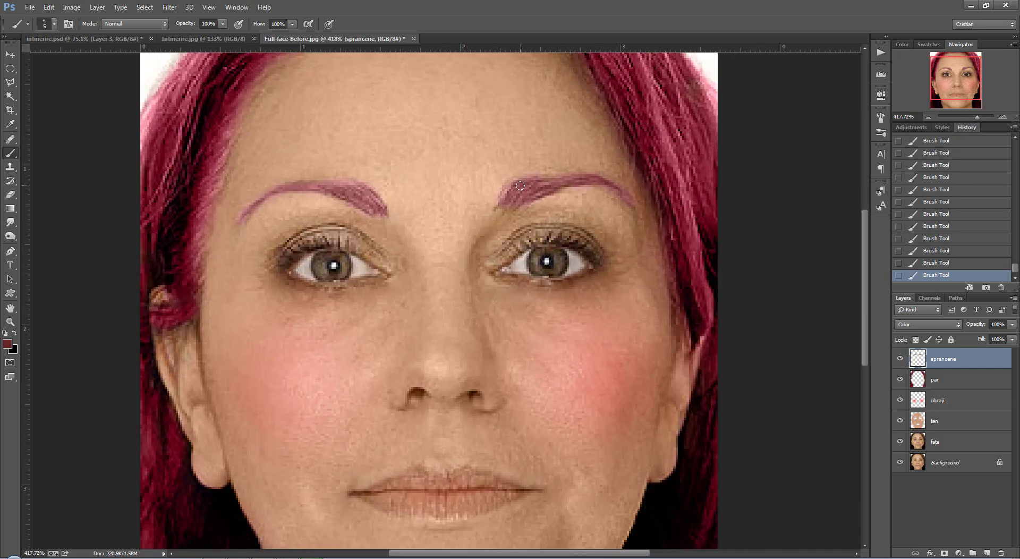
left_click_drag(507, 211, 515, 196)
scroll(619, 203, "down", 2)
scroll(531, 210, "down", 1)
scroll(451, 215, "down", 1)
scroll(361, 223, "down", 1)
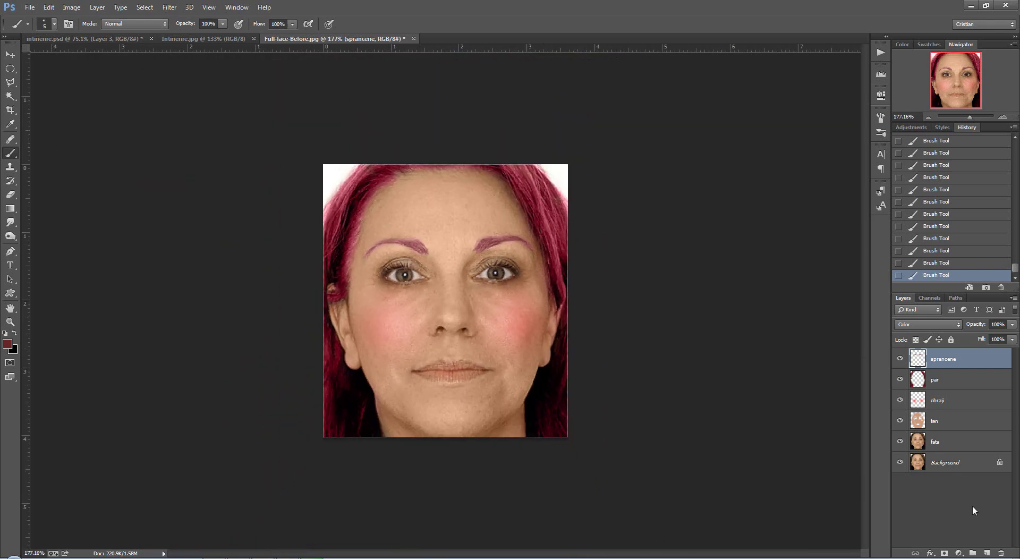
Add a new layer above sprancene named 'buze' and select it
left_click(987, 553)
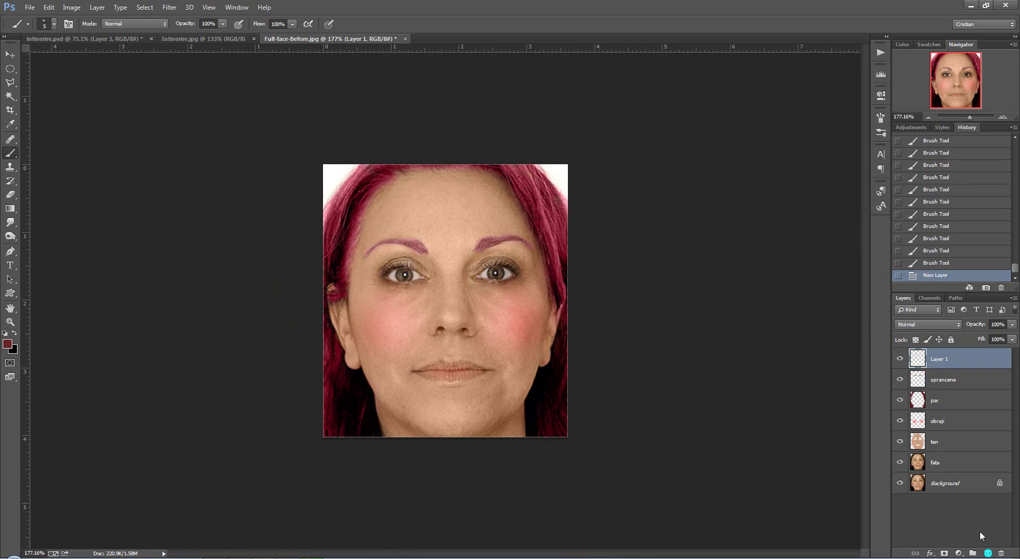
double_click(935, 360)
type("buz")
type("e")
left_click(941, 515)
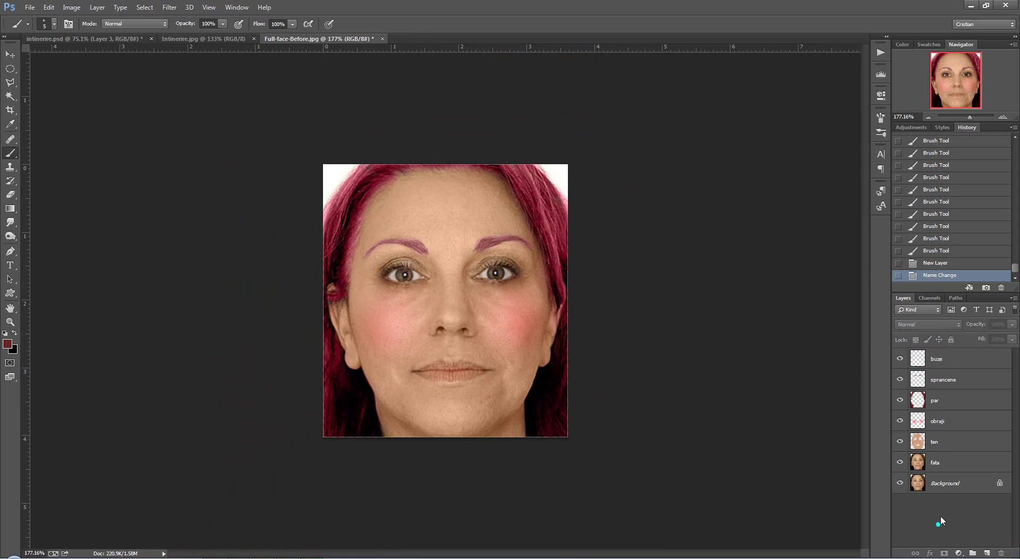
left_click(937, 360)
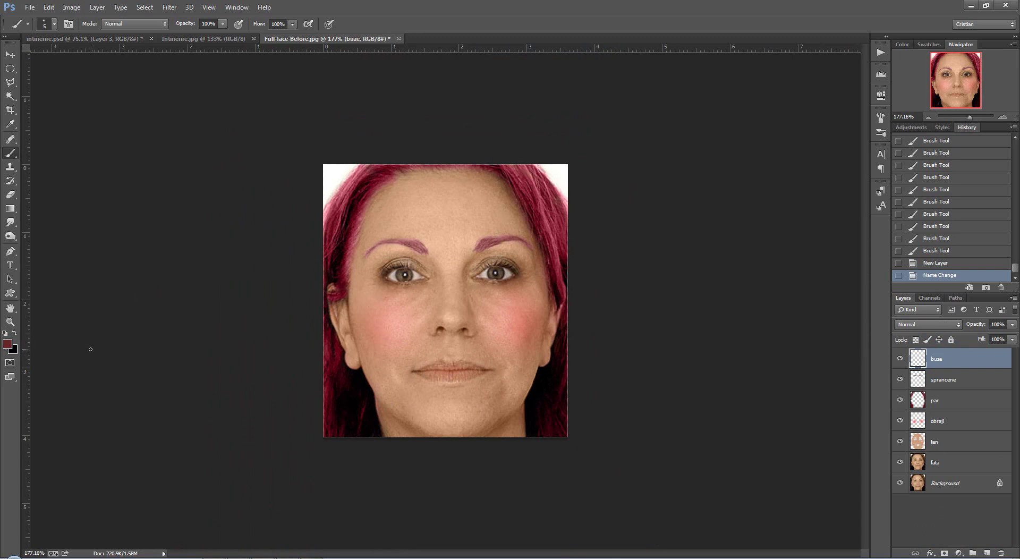
Set the foreground painting colour to bright red ed1c26
left_click(8, 344)
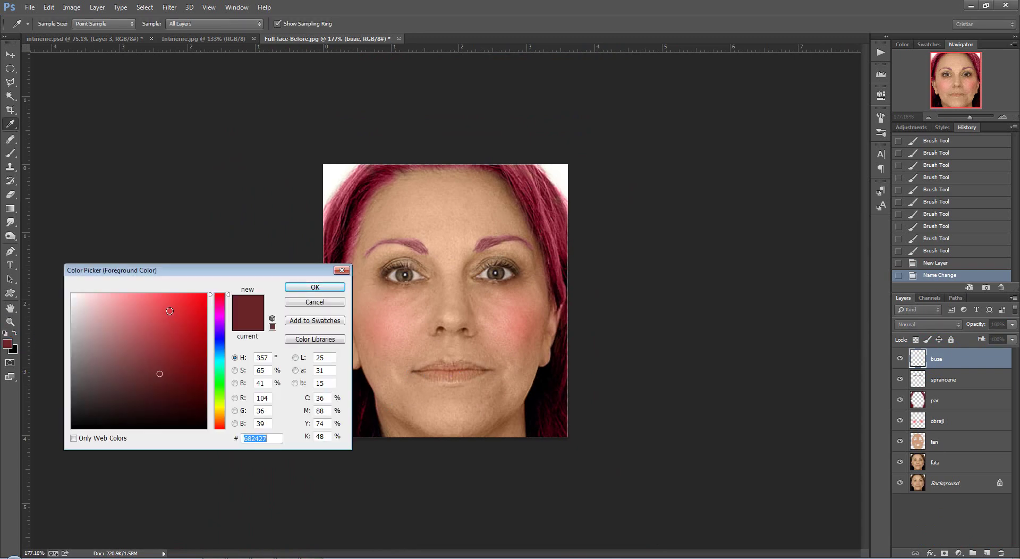
left_click(191, 304)
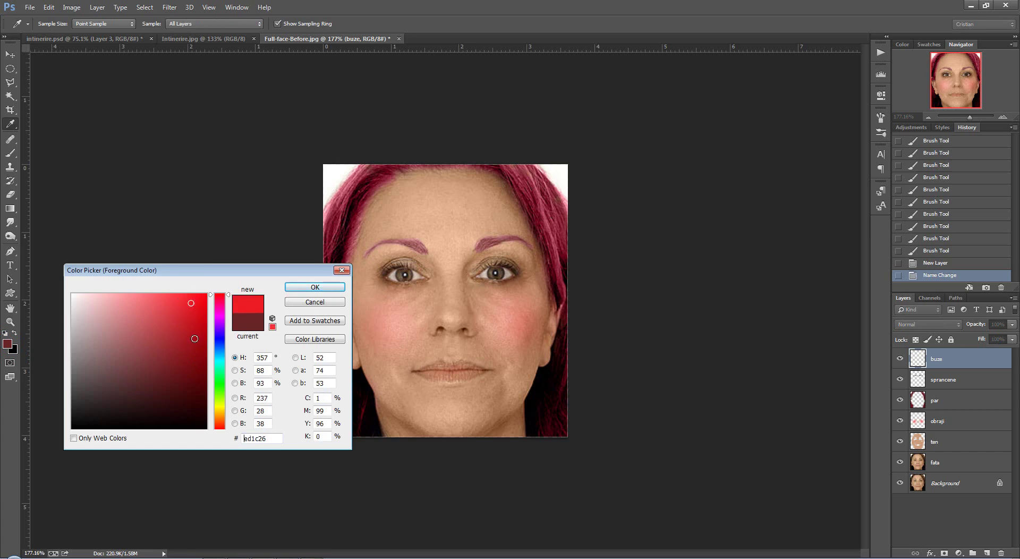
left_click(199, 318)
left_click(315, 287)
key("b")
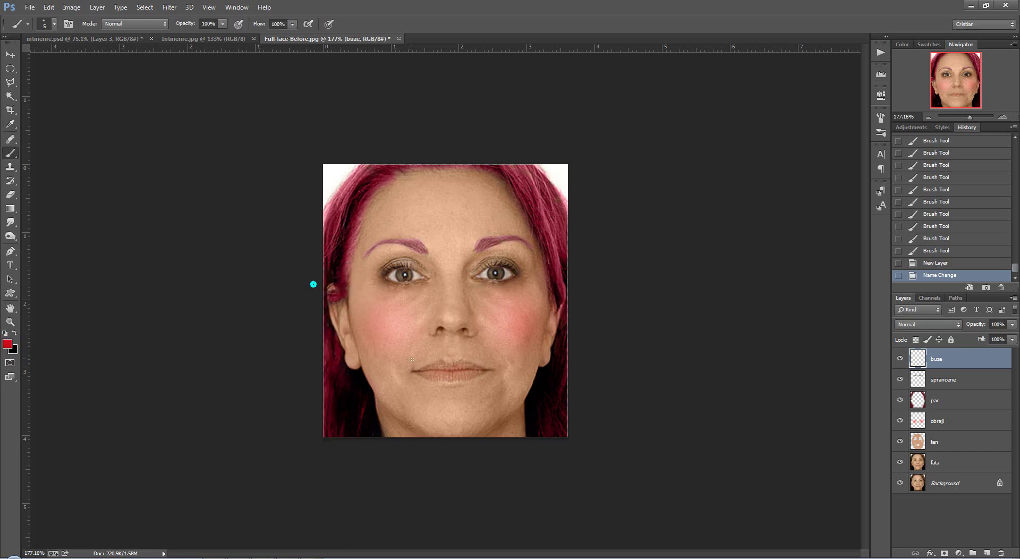
scroll(445, 301, "up", 1)
scroll(457, 391, "up", 1)
scroll(457, 391, "up", 2)
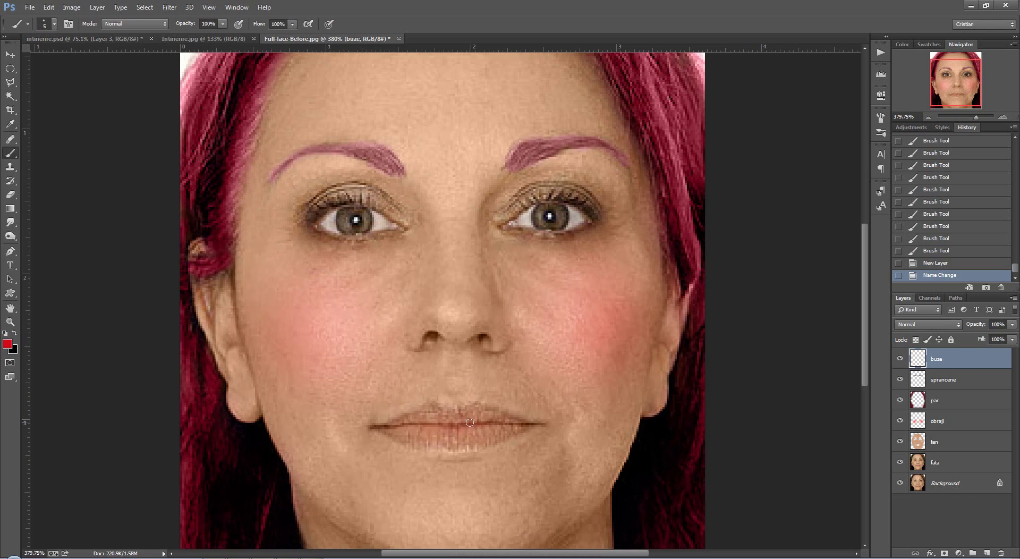
scroll(470, 423, "up", 1)
scroll(472, 428, "up", 1)
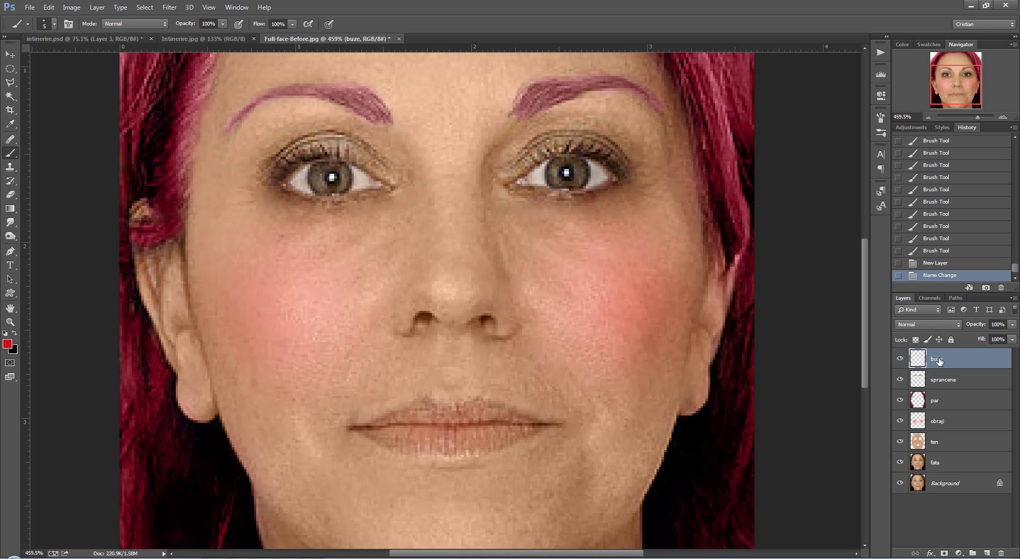
Set the buze layer to Color blending and paint the upper lip and right lip edges
left_click(925, 324)
left_click(910, 310)
mouse_move(413, 416)
left_mouse_down()
mouse_move(453, 415)
mouse_move(410, 411)
left_mouse_up()
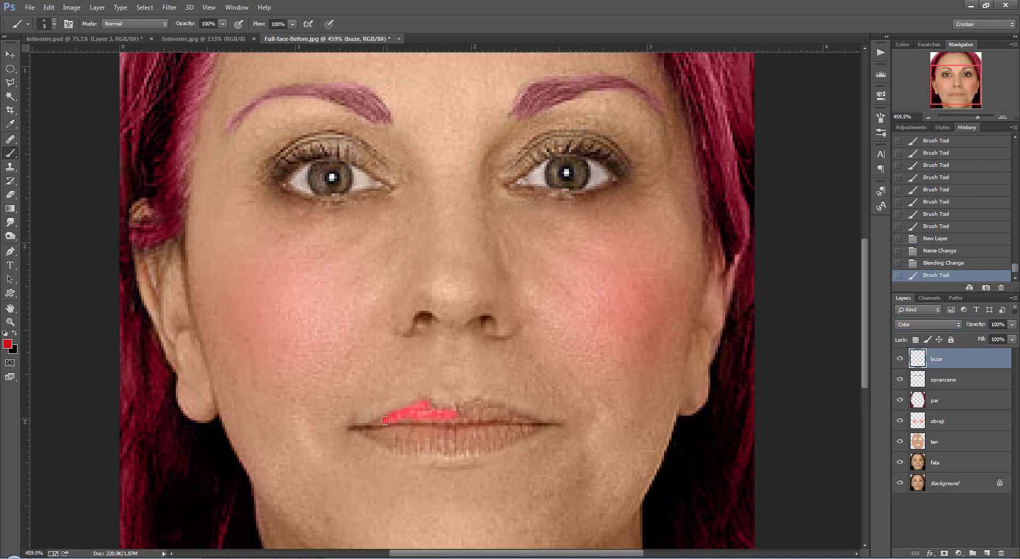
left_click_drag(476, 405, 524, 417)
mouse_move(421, 417)
left_mouse_down()
mouse_move(364, 429)
mouse_move(412, 443)
left_mouse_up()
left_click_drag(487, 446, 530, 431)
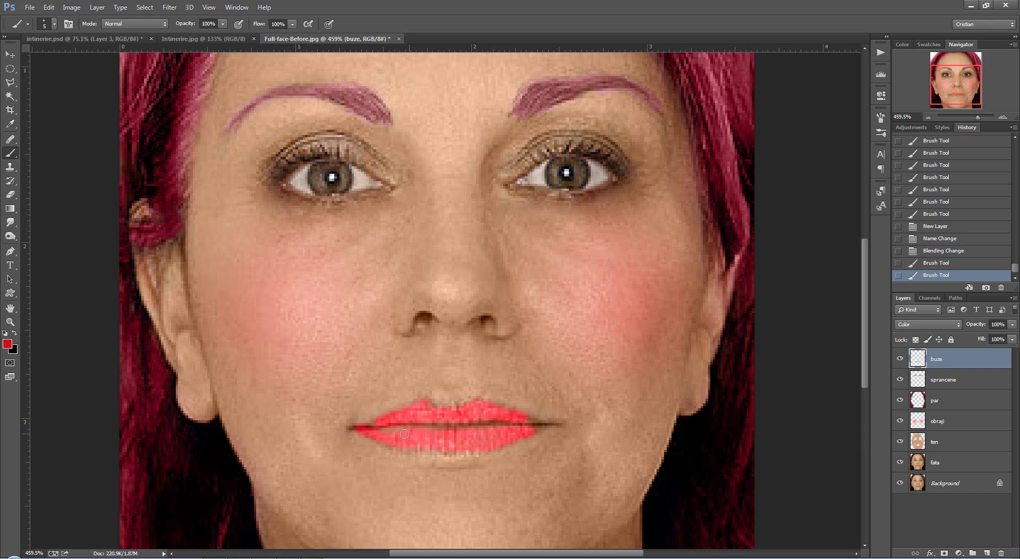
left_click_drag(441, 429, 534, 428)
Paint the lower lip and both lip corners in coral red
scroll(394, 434, "down", 1)
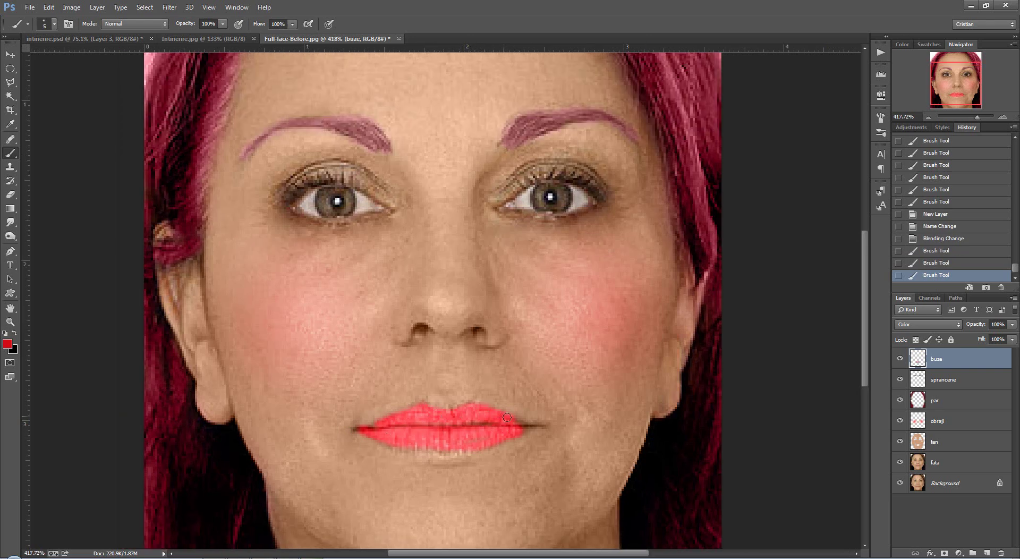
left_click(524, 425)
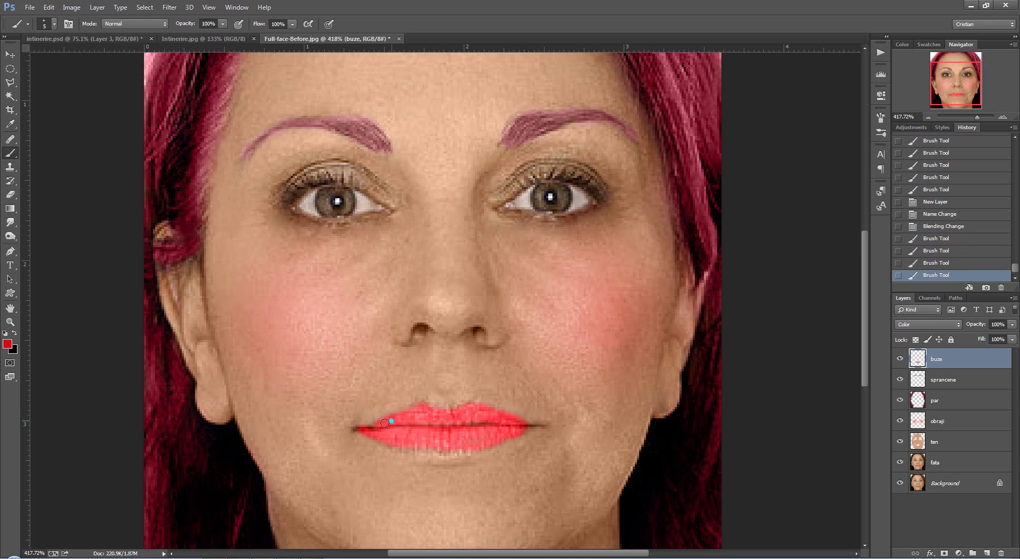
left_click_drag(385, 423, 367, 430)
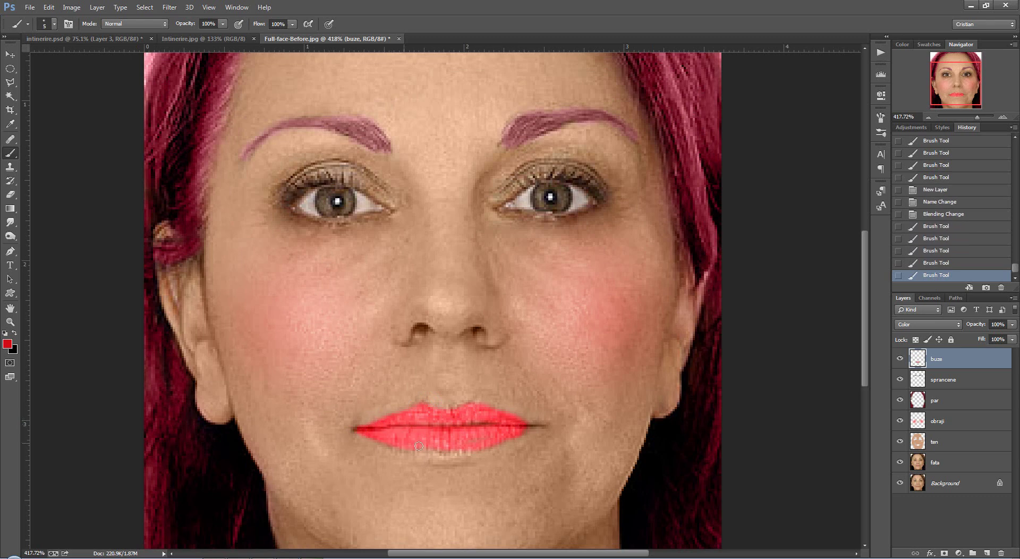
left_click_drag(505, 435, 463, 435)
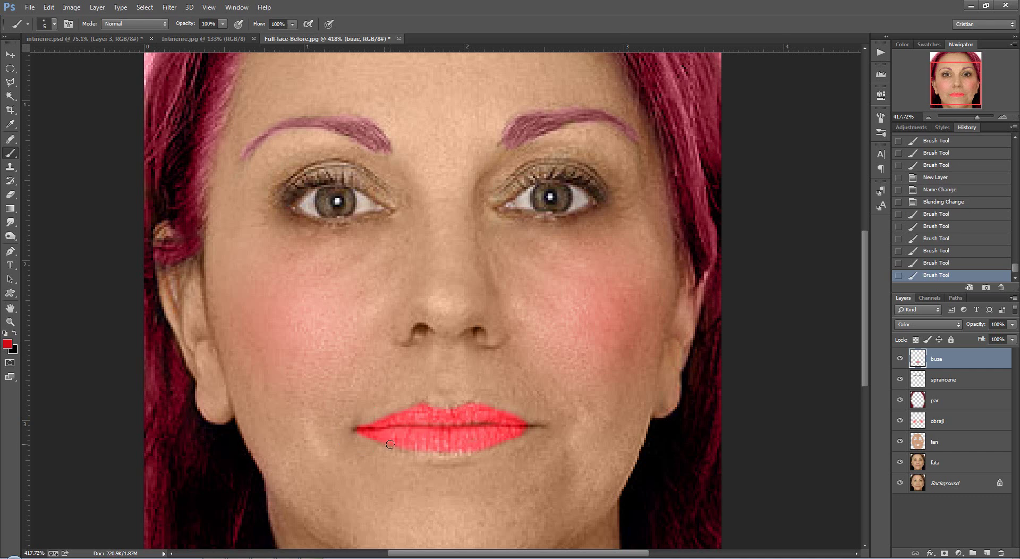
left_click_drag(391, 445, 513, 434)
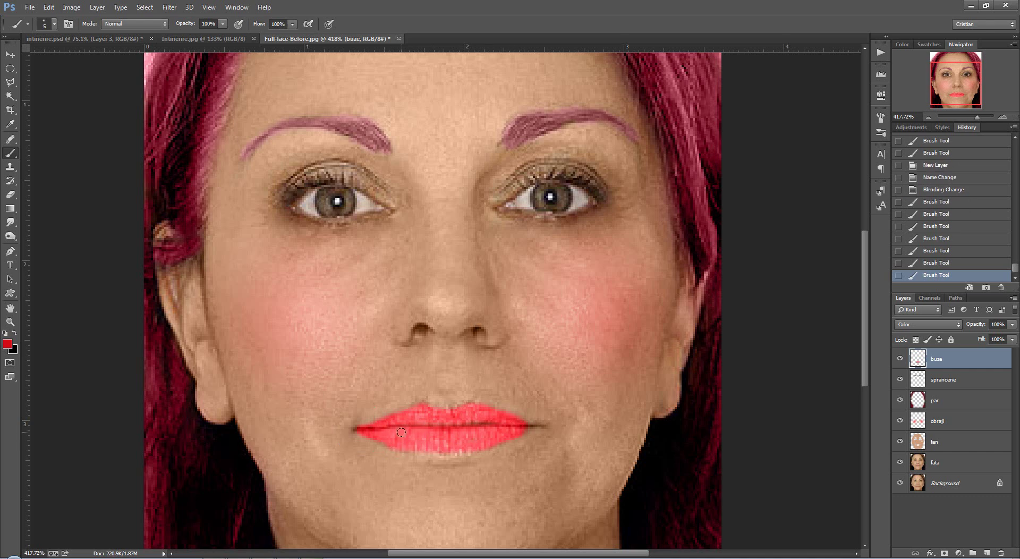
scroll(402, 432, "down", 3)
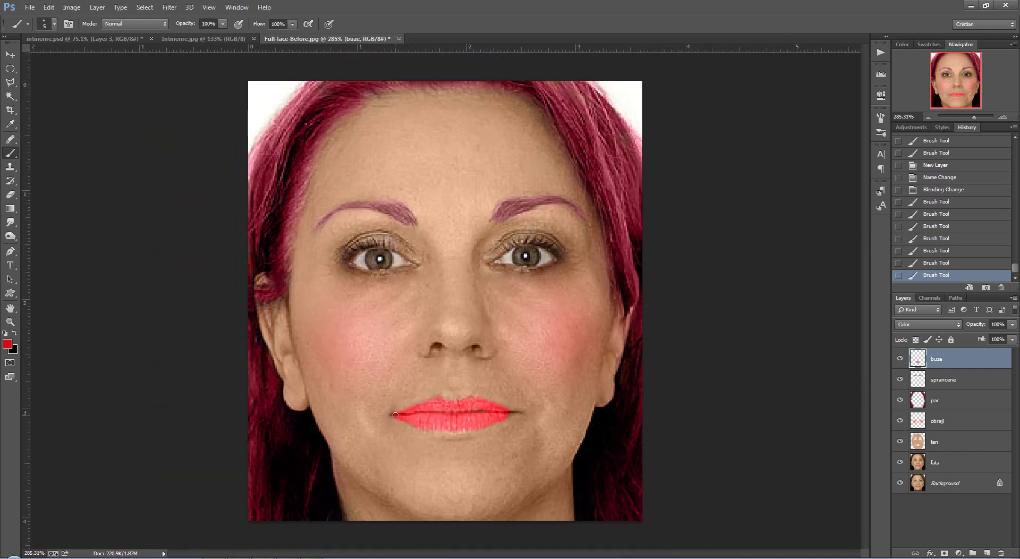
left_click_drag(395, 415, 442, 415)
scroll(463, 441, "down", 1)
scroll(458, 397, "down", 1)
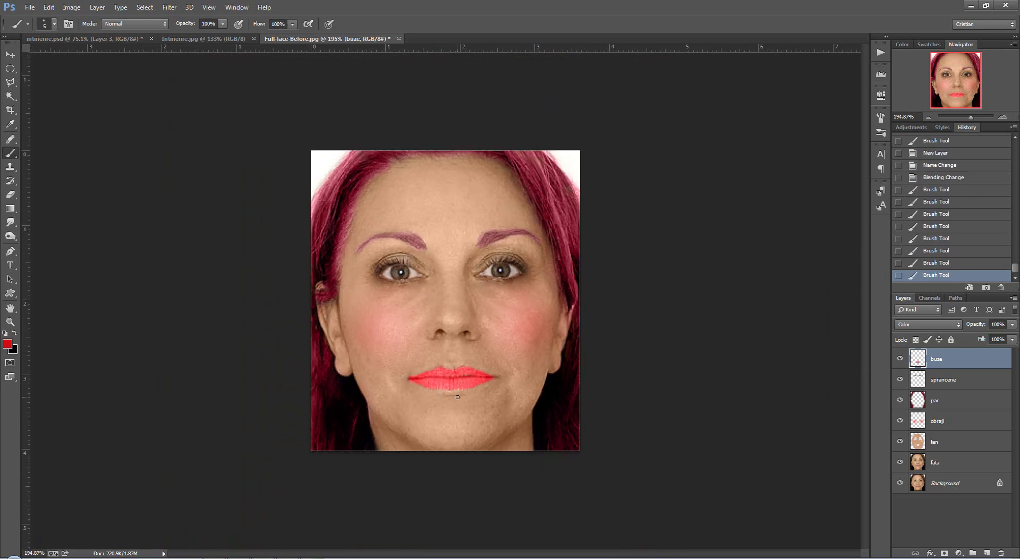
left_click(497, 377)
scroll(451, 384, "up", 1)
scroll(451, 385, "down", 1)
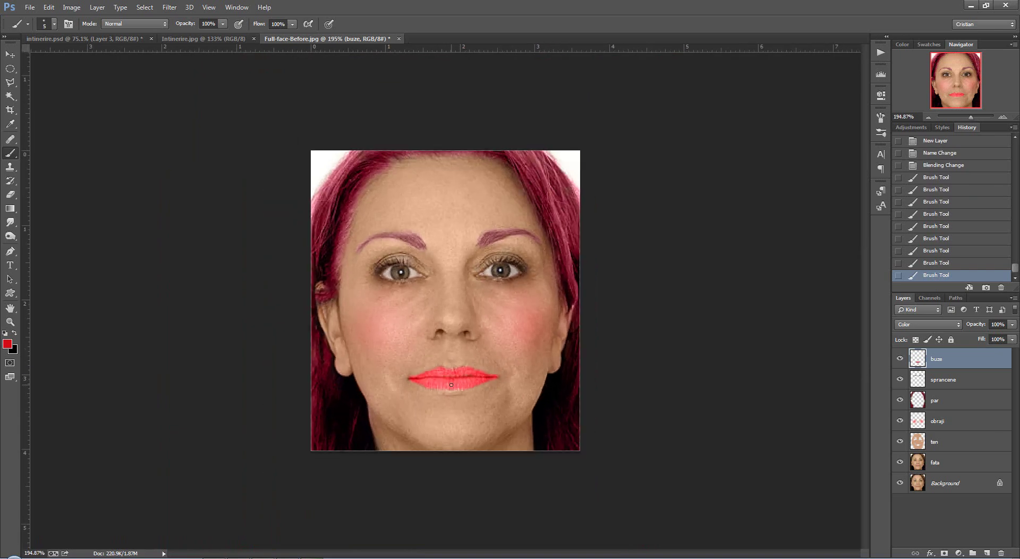
scroll(452, 385, "down", 1)
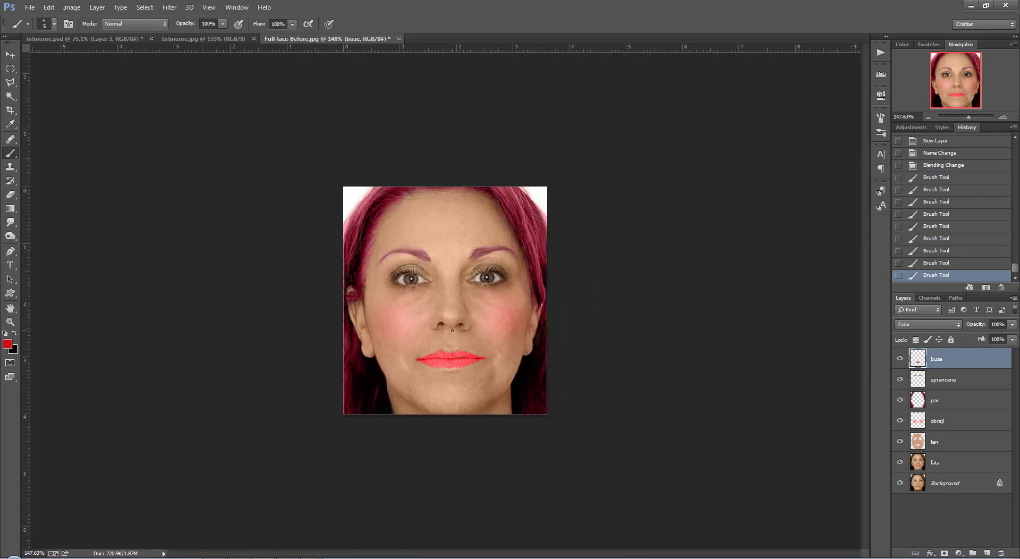
Lower the buze layer opacity to 50% and zoom in on the lips
left_click(1013, 324)
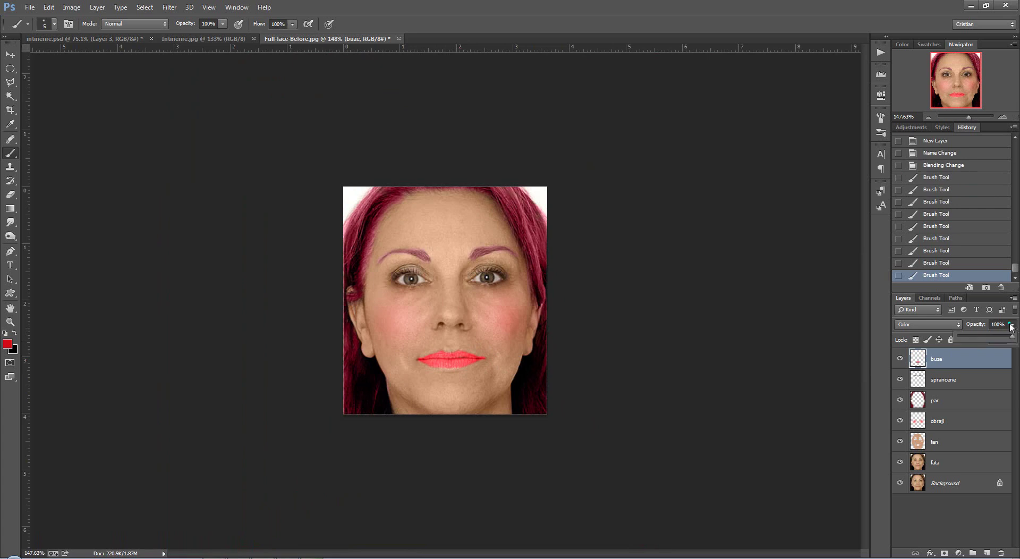
mouse_move(1012, 340)
left_mouse_down()
mouse_move(975, 341)
mouse_move(985, 342)
left_mouse_up()
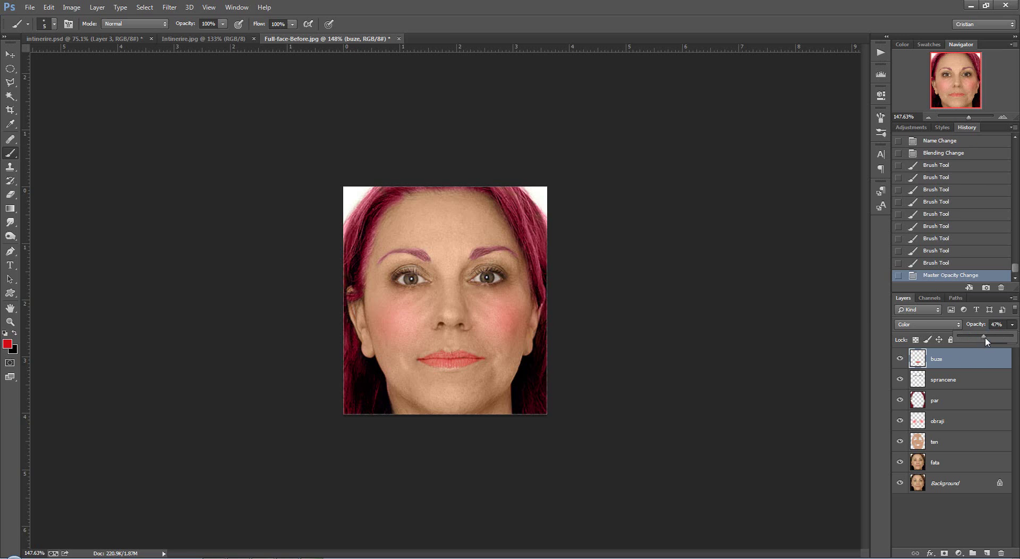
left_click_drag(984, 341, 986, 341)
left_click(11, 54)
scroll(456, 319, "up", 2)
scroll(456, 319, "up", 1)
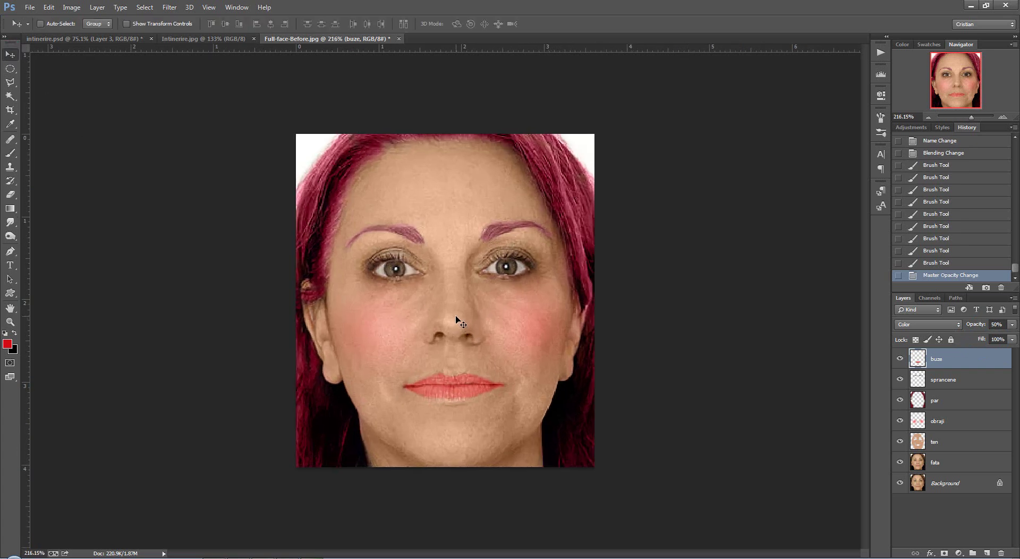
scroll(456, 318, "down", 1)
scroll(456, 319, "down", 1)
scroll(455, 319, "up", 1)
scroll(455, 319, "up", 1)
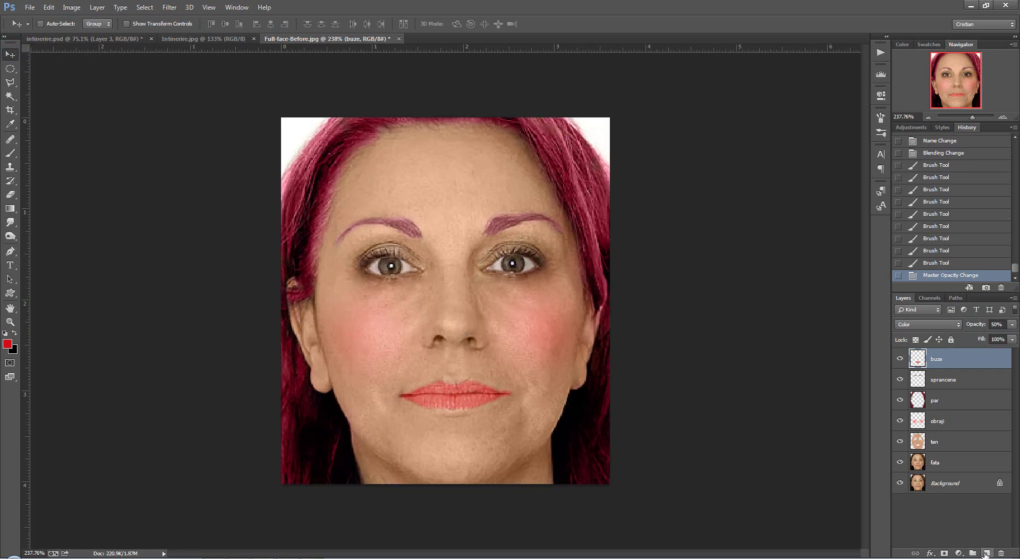
scroll(473, 404, "up", 1)
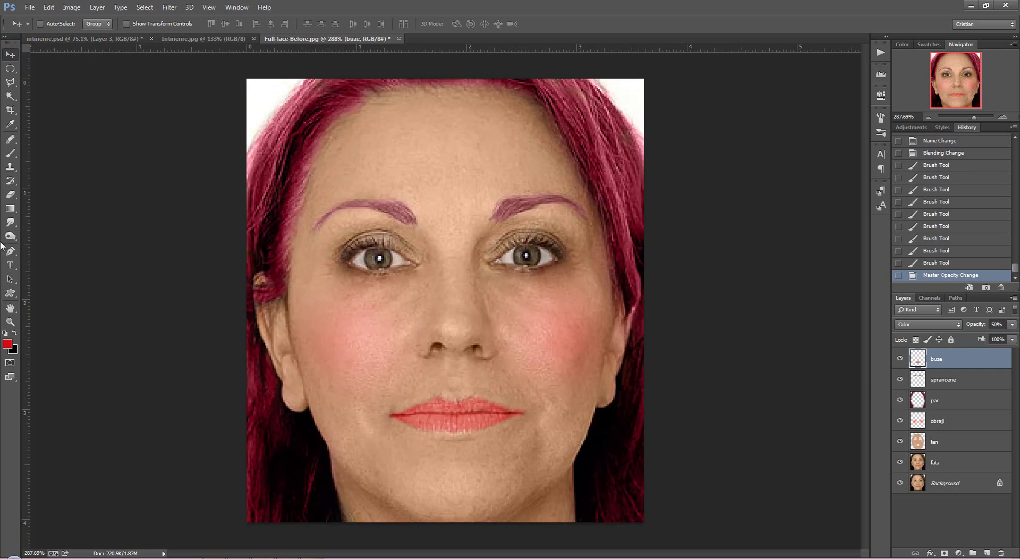
Paint a little more colour onto the lips and add a new empty layer above
left_click(10, 153)
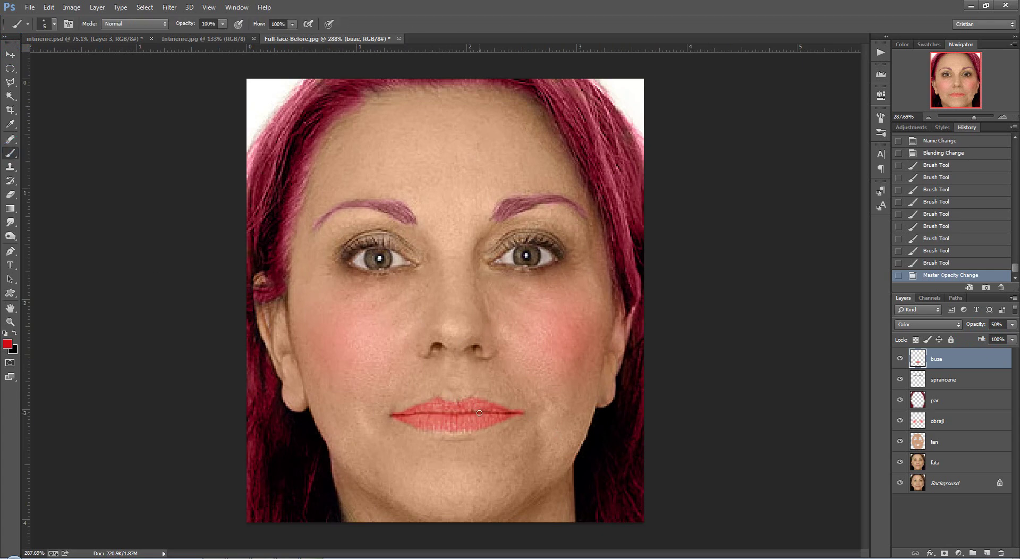
left_click_drag(480, 411, 476, 420)
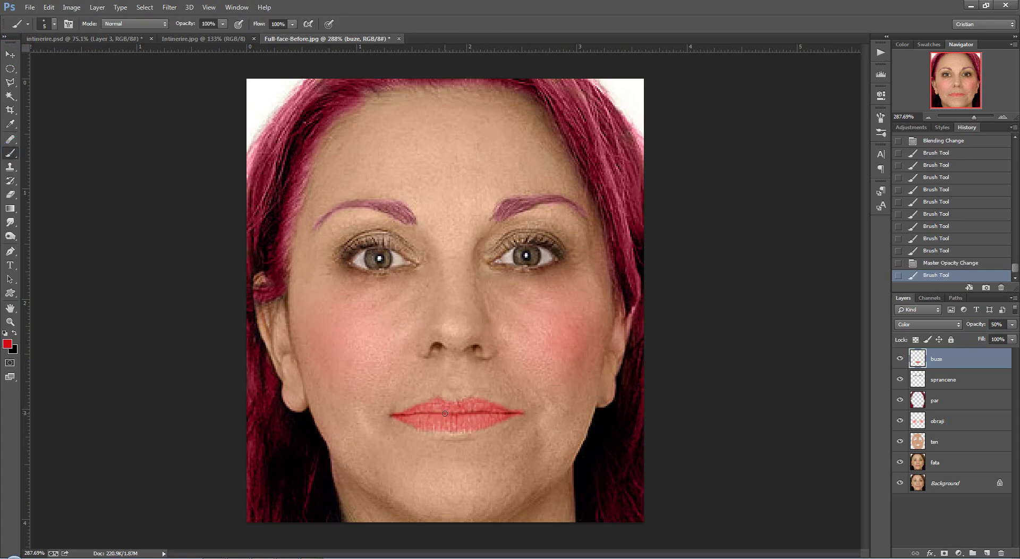
left_click(10, 55)
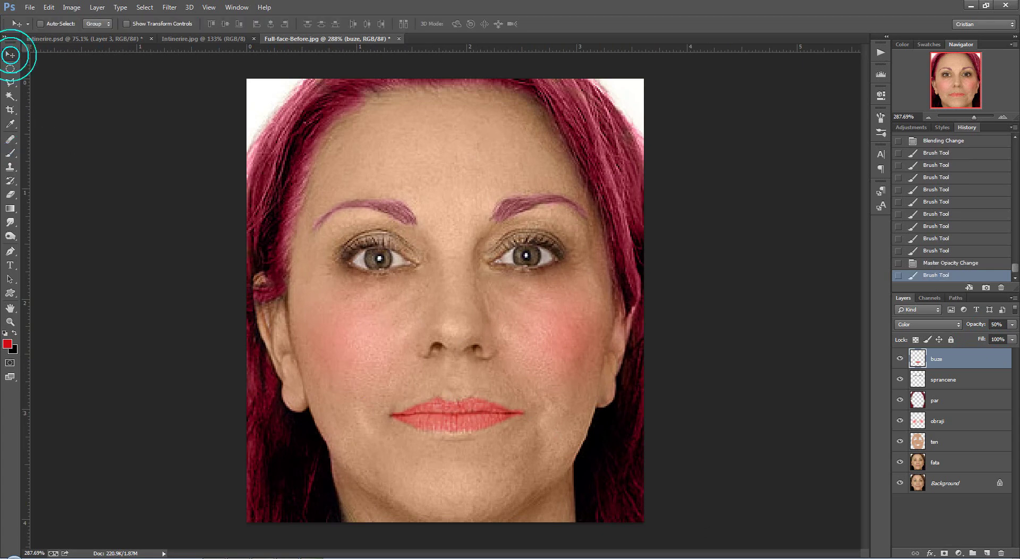
left_click(985, 555)
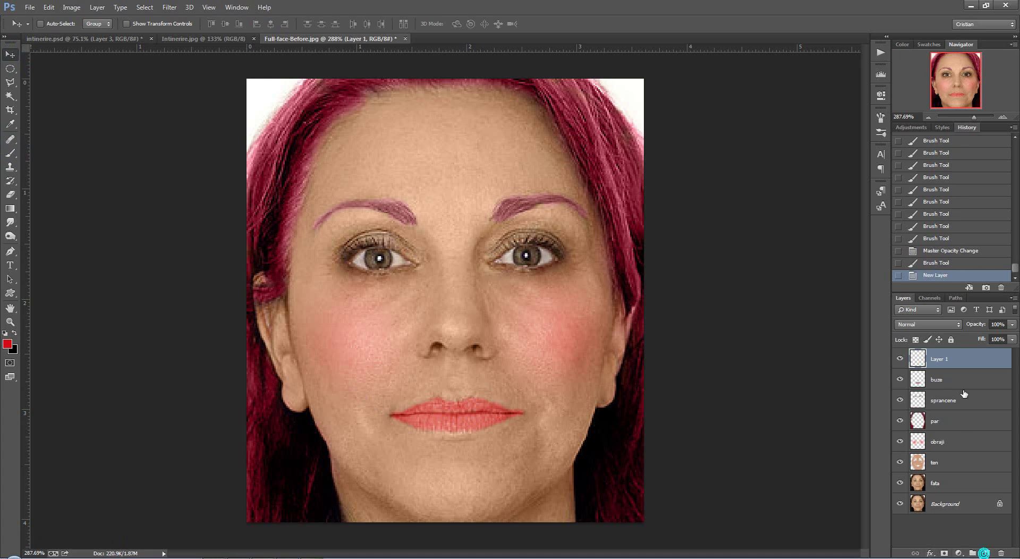
Rename Layer 1 to 'ochi', make it active, and zoom in on the eyes
double_click(939, 359)
type("oc")
type("hi")
left_click(942, 532)
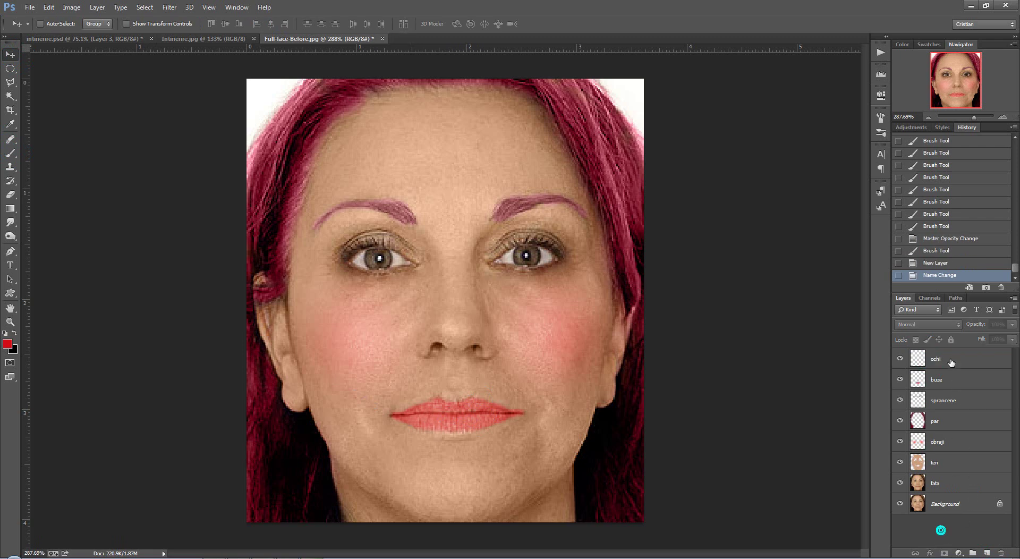
left_click(950, 364)
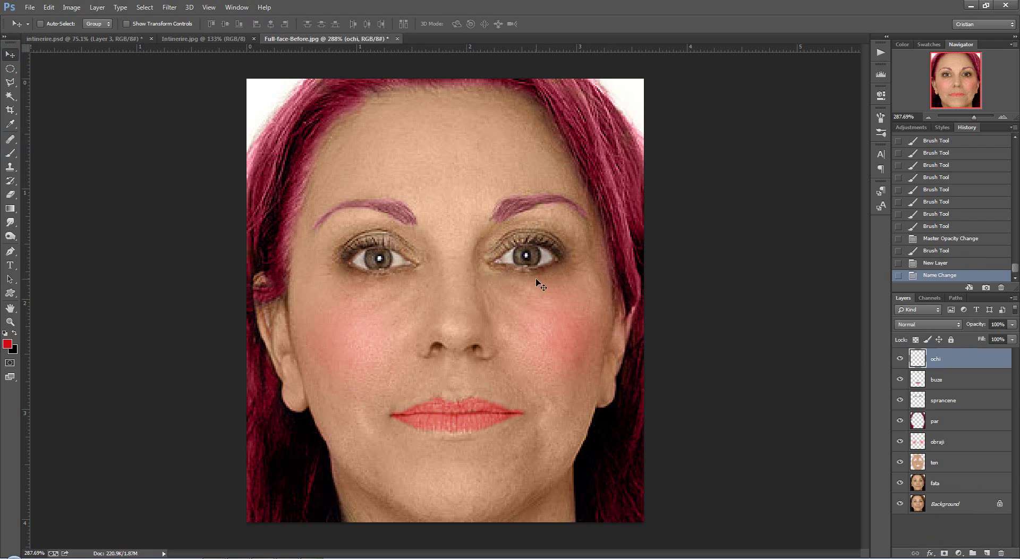
scroll(193, 259, "up", 1)
scroll(193, 259, "up", 2)
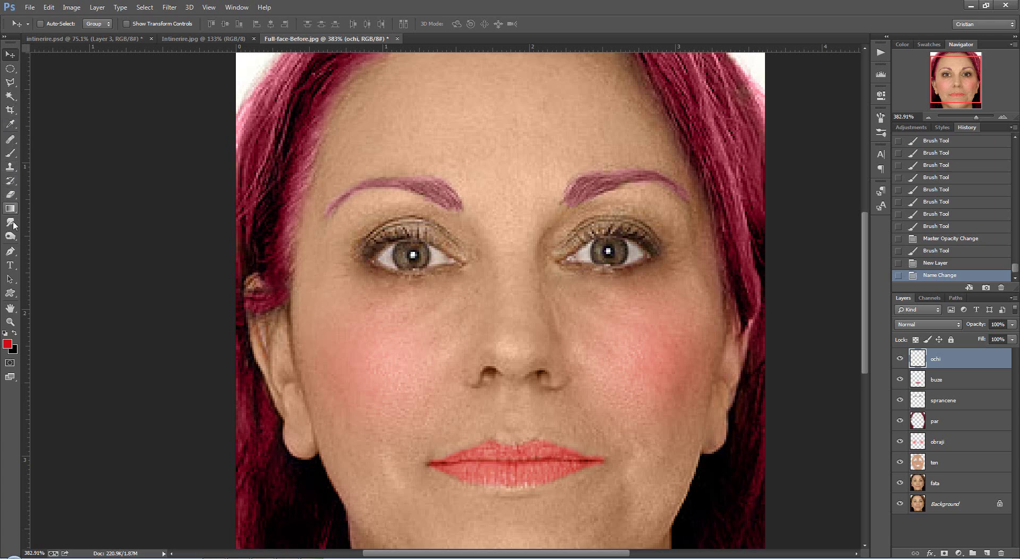
left_click(10, 251)
Start a Pen path in Path mode with curved anchors along the lower edge of the left iris
left_click(63, 249)
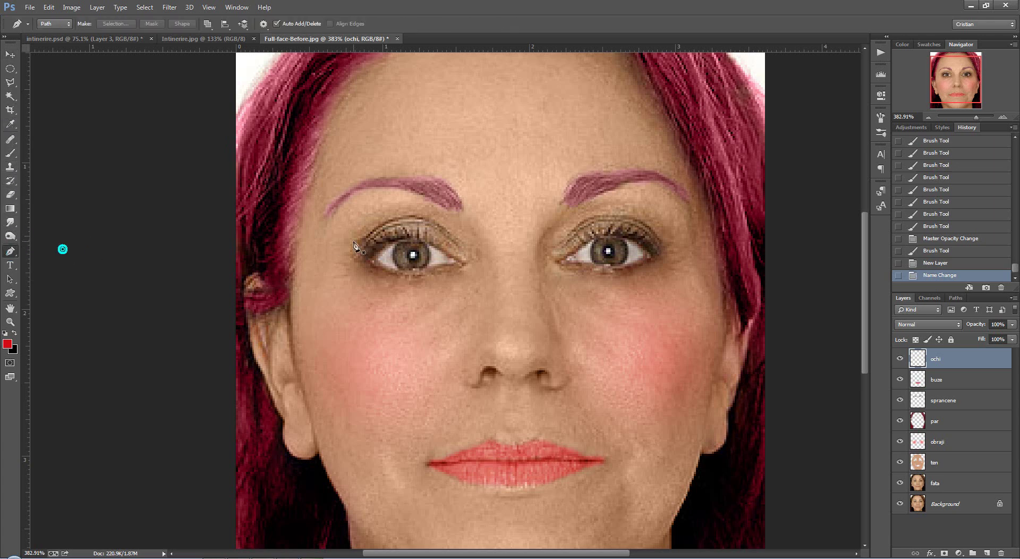
scroll(355, 246, "up", 1)
scroll(398, 248, "up", 3)
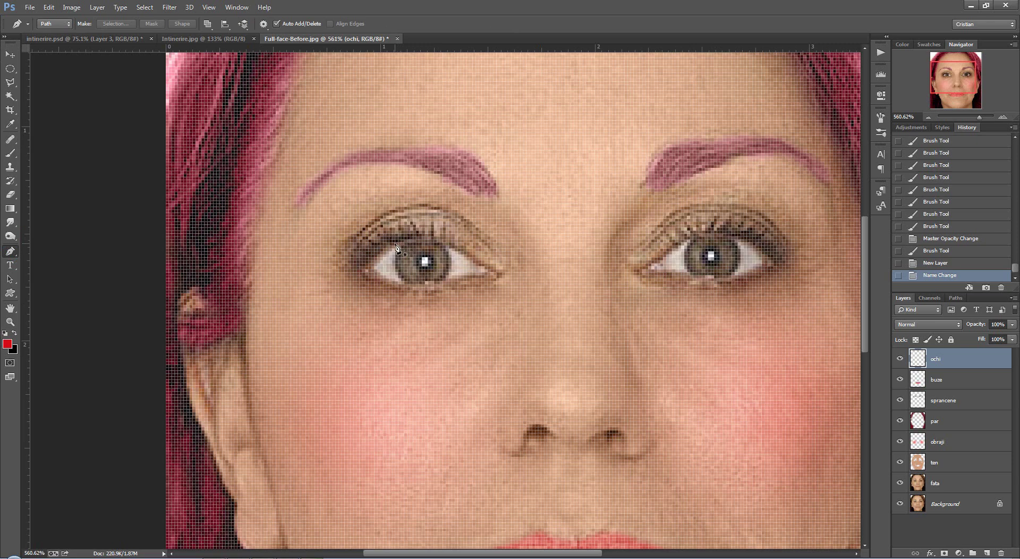
left_click(406, 243)
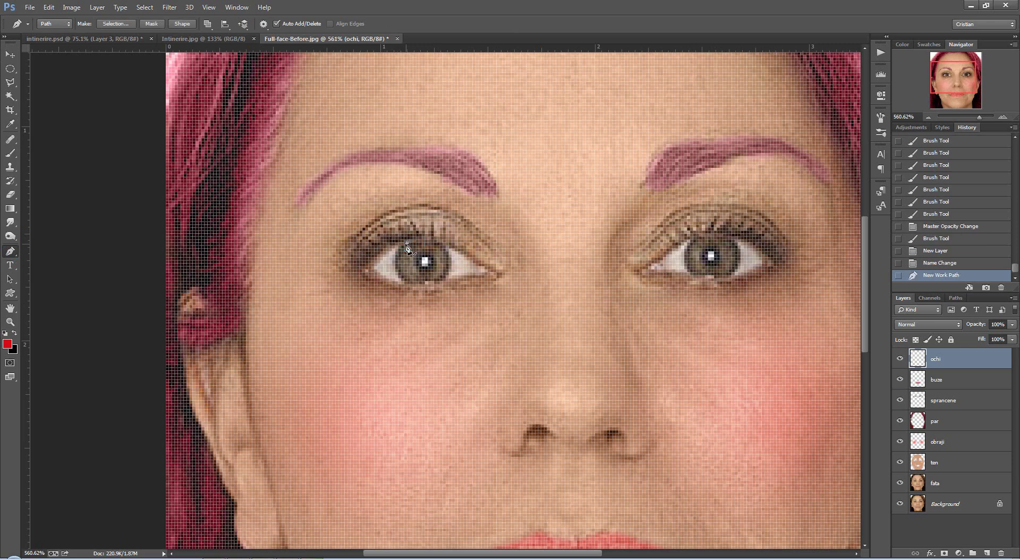
left_click_drag(407, 281, 435, 308)
left_click_drag(434, 307, 435, 309)
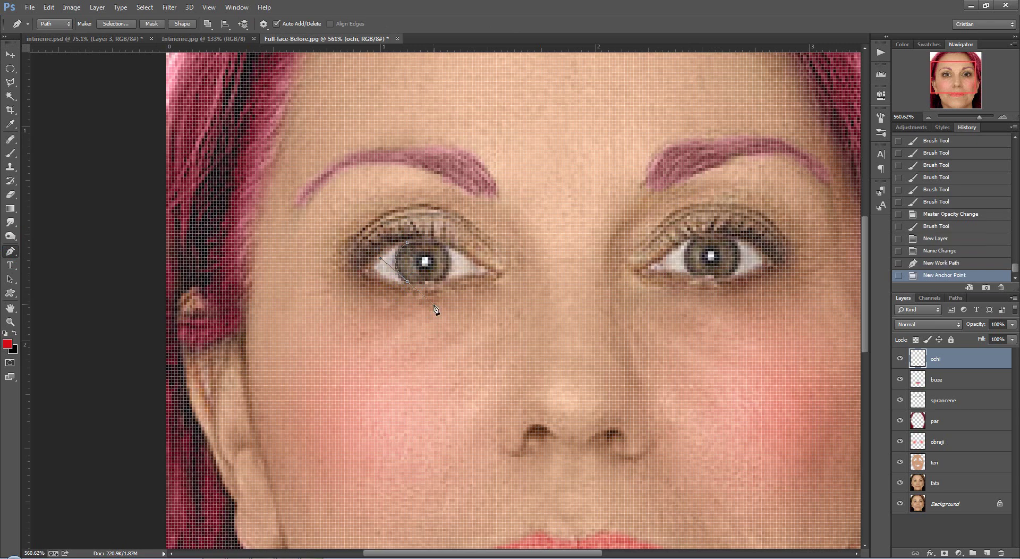
left_click(408, 282)
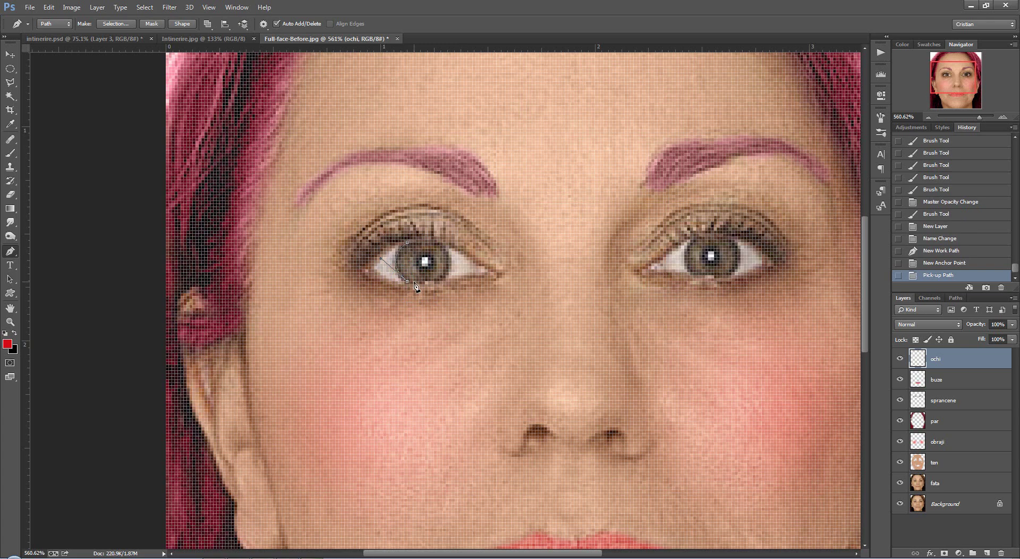
left_click(443, 279)
left_click_drag(453, 276, 457, 277)
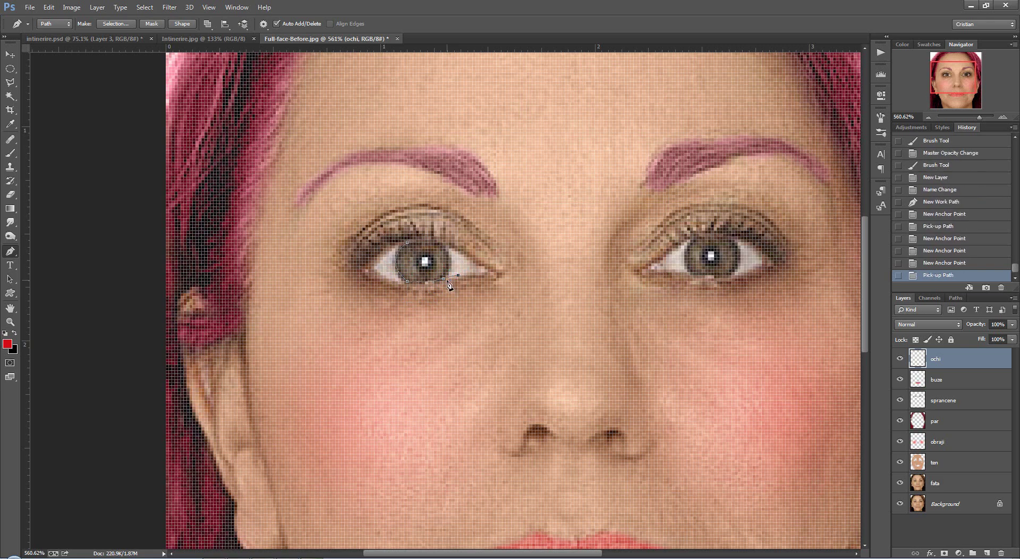
Undo misplaced anchors, add the upper anchors, and close the path around the left iris
left_click(437, 242)
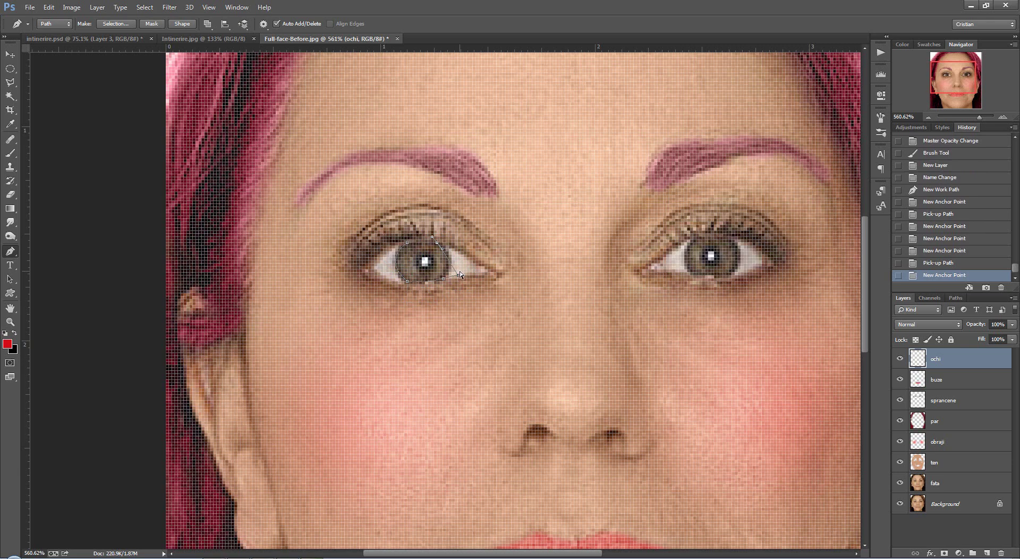
key("ctrl+z")
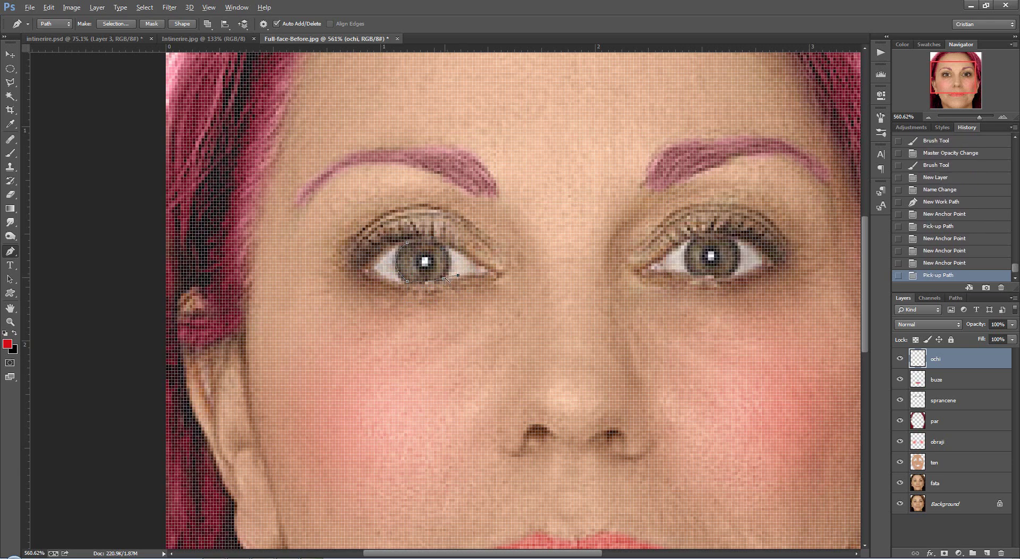
left_click(444, 279, "alt")
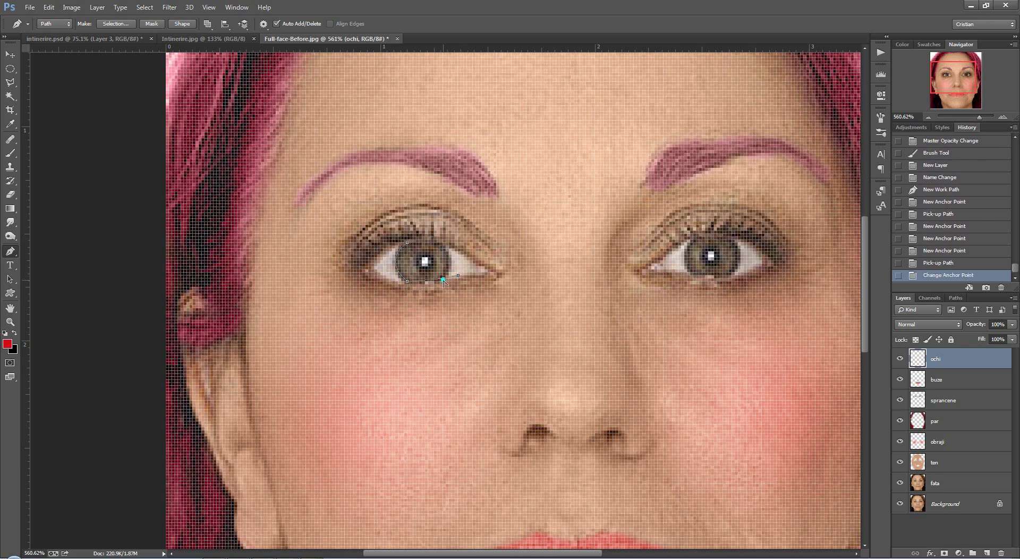
left_click(434, 244)
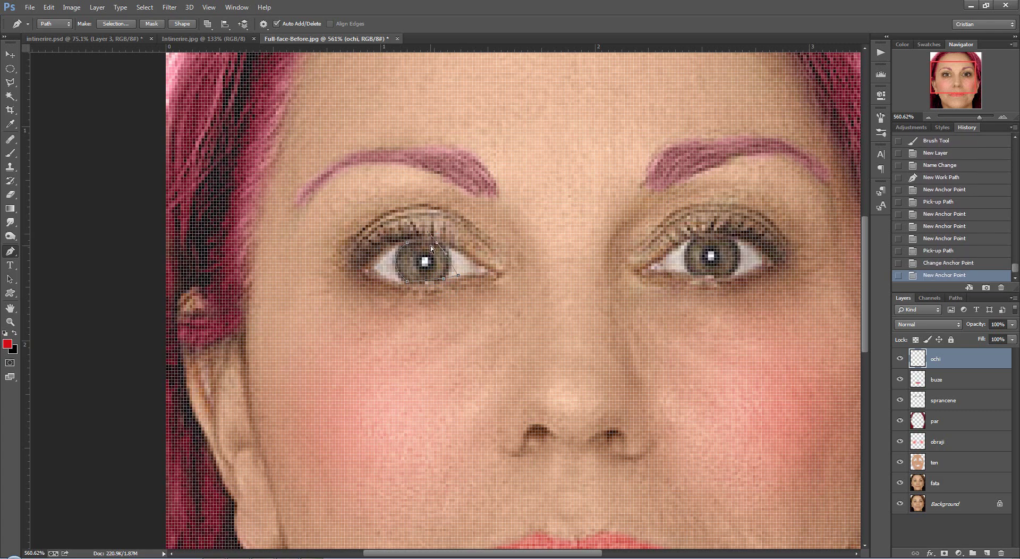
key("ctrl+z")
key("ctrl+alt+z")
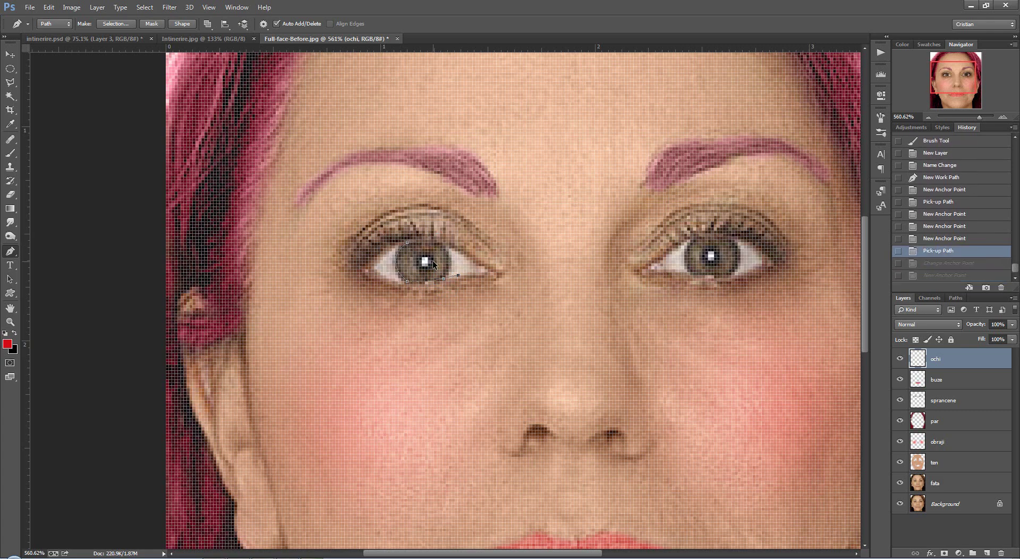
key("ctrl+alt+z")
key("ctrl+alt+z")
key("ctrl+alt+z")
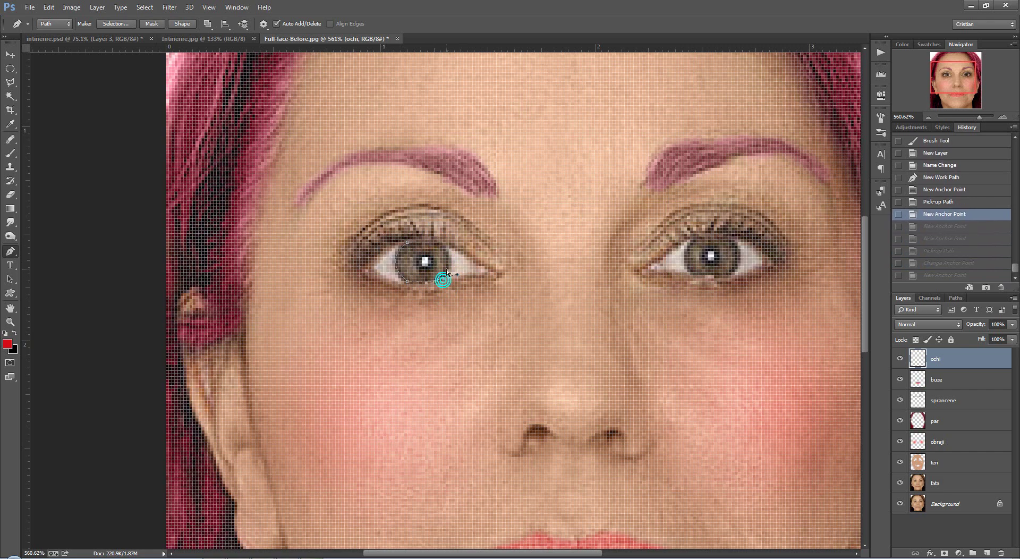
left_click(431, 243)
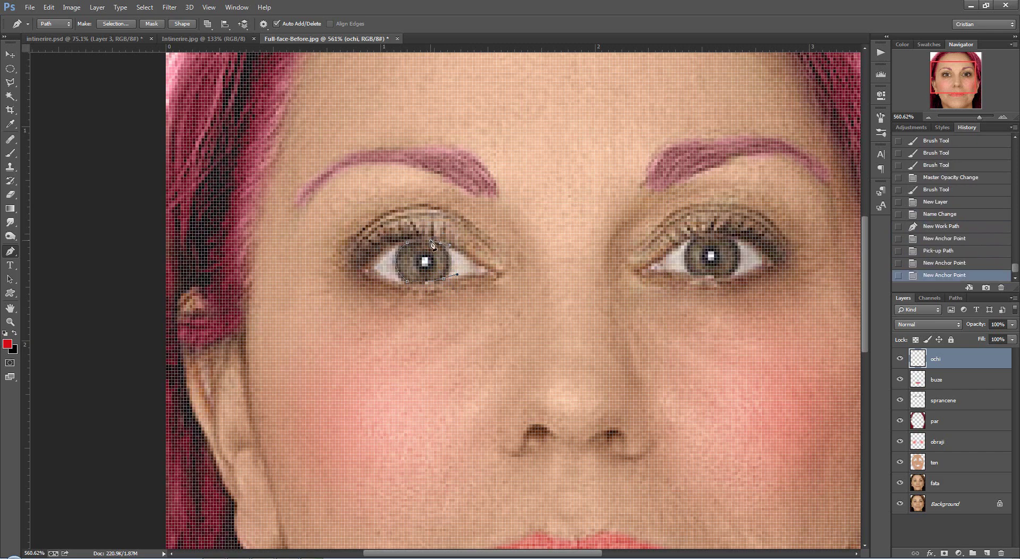
left_click(442, 245)
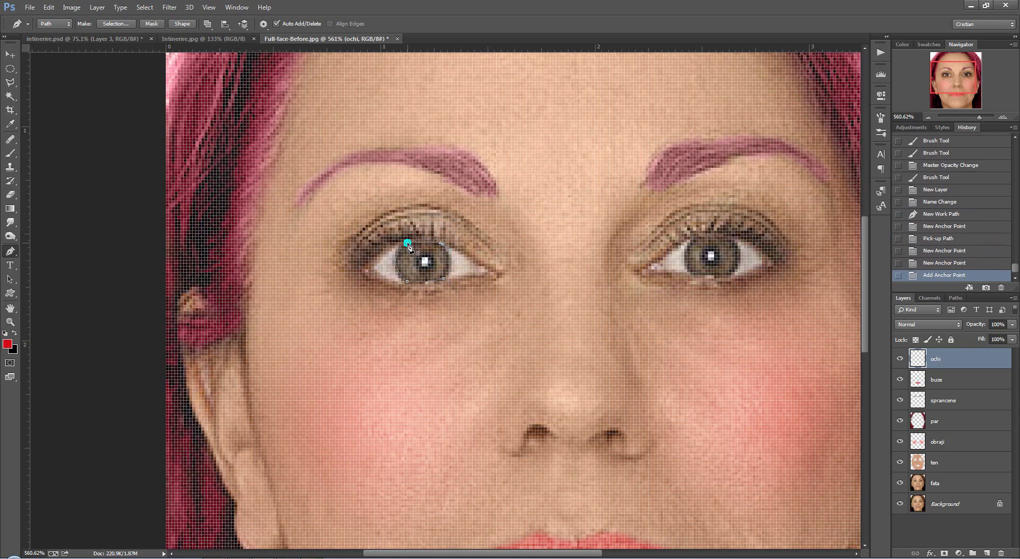
left_click(408, 246)
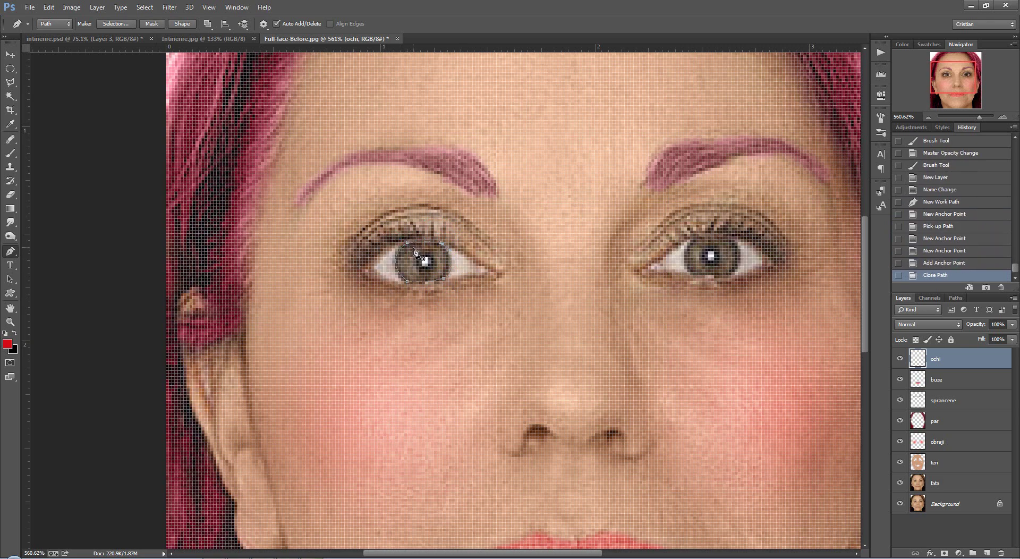
left_click(956, 298)
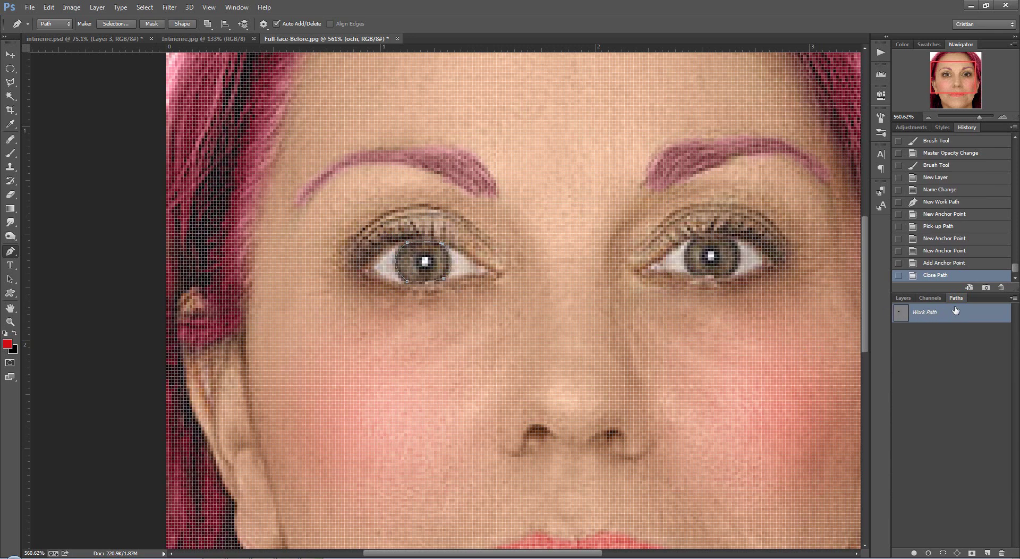
Trace a second closed path with curved anchors around the right iris
left_click(903, 298)
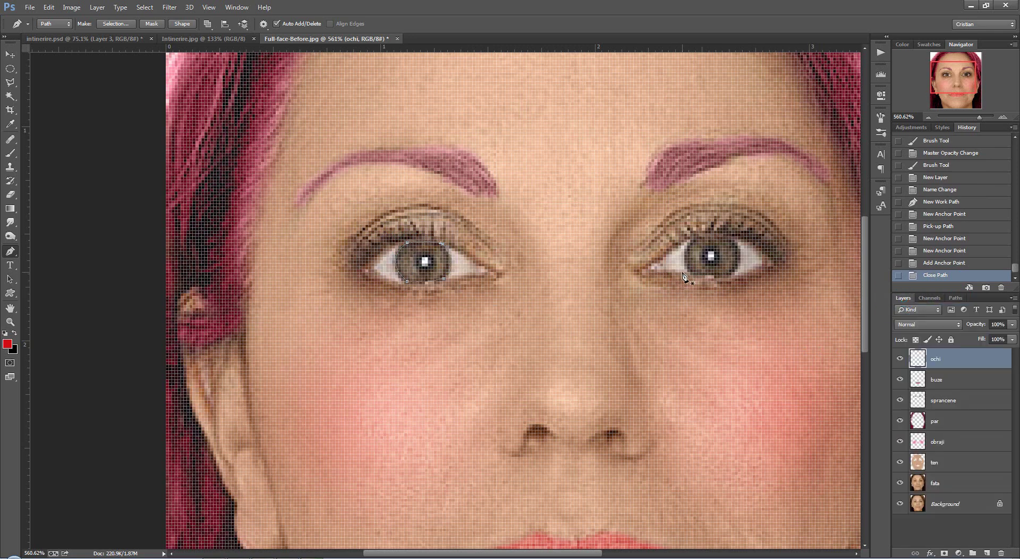
left_click(702, 237)
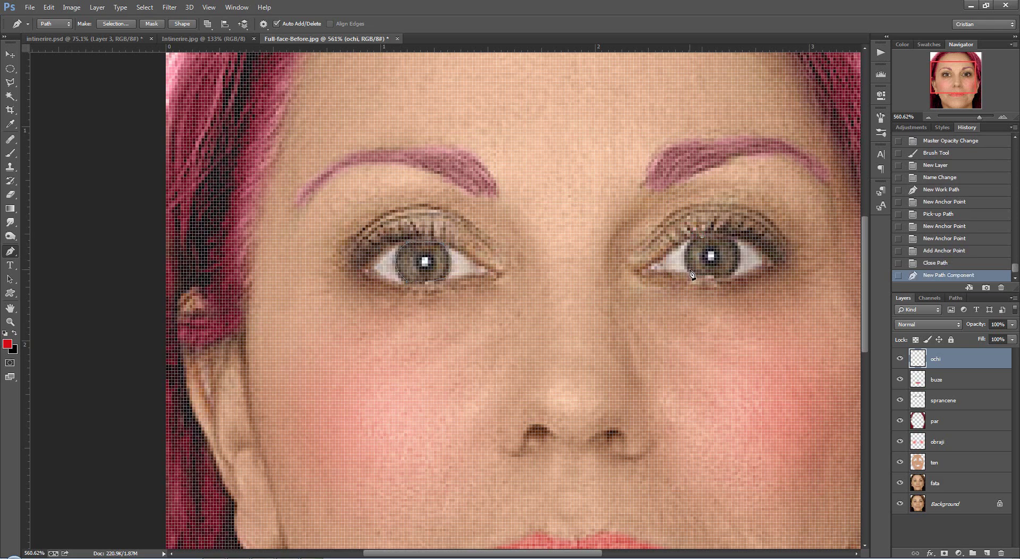
left_click_drag(691, 269, 707, 297)
left_click(691, 272)
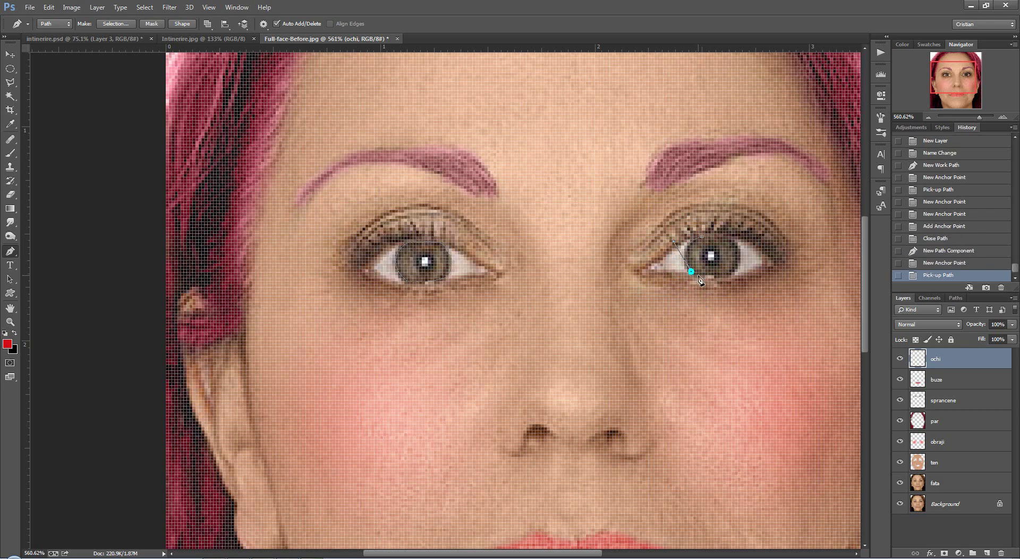
left_click_drag(733, 274, 764, 270)
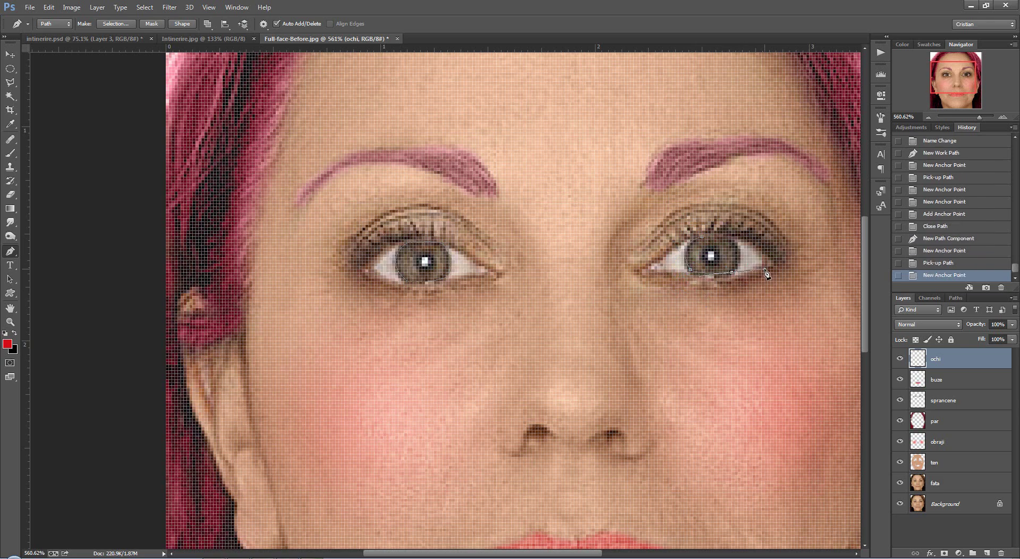
left_click(734, 273)
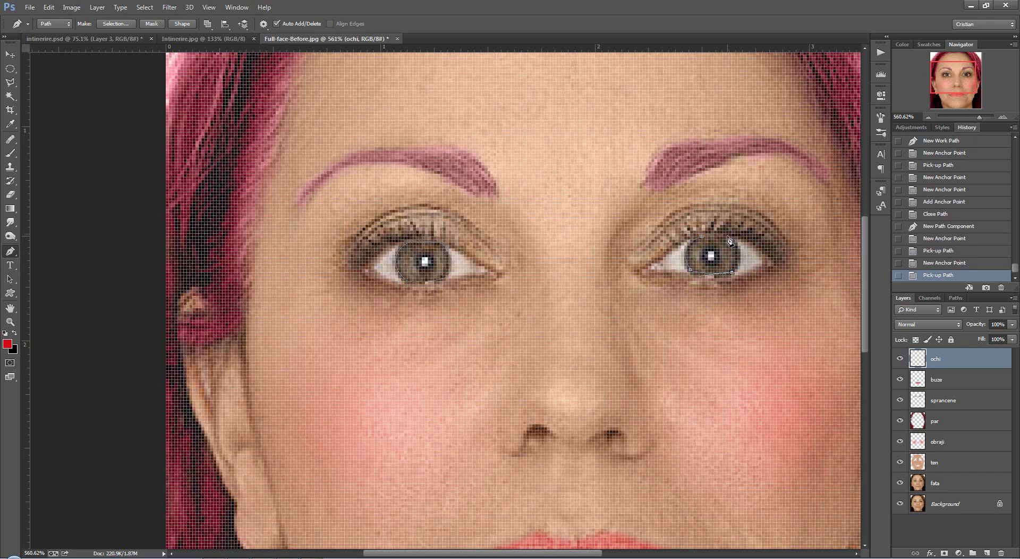
left_click_drag(727, 236, 699, 223)
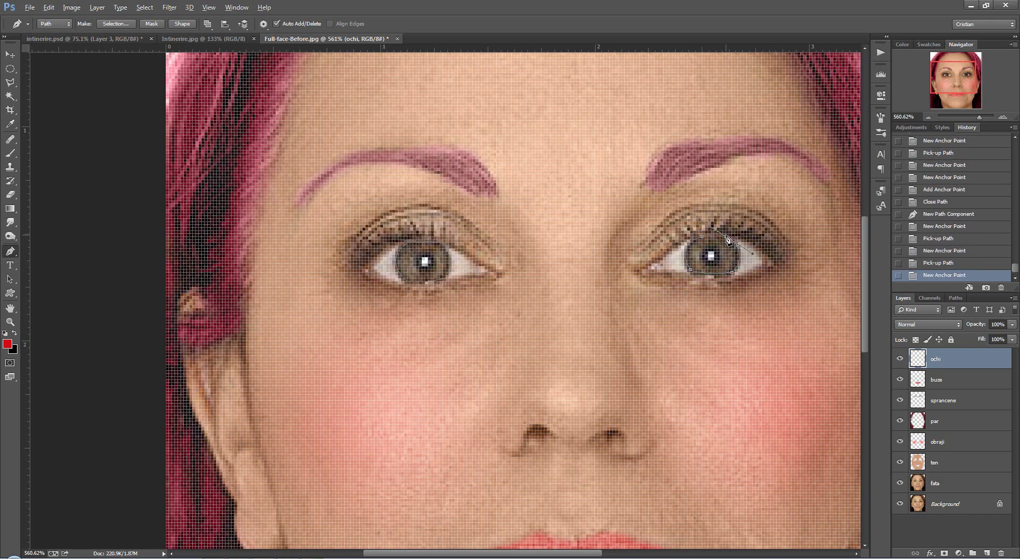
left_click(728, 237)
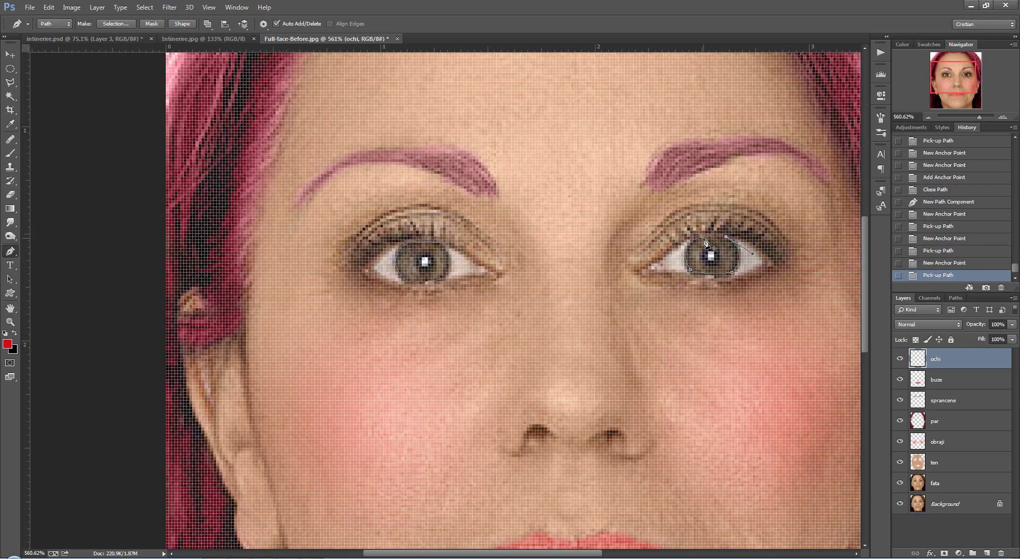
left_click(703, 239)
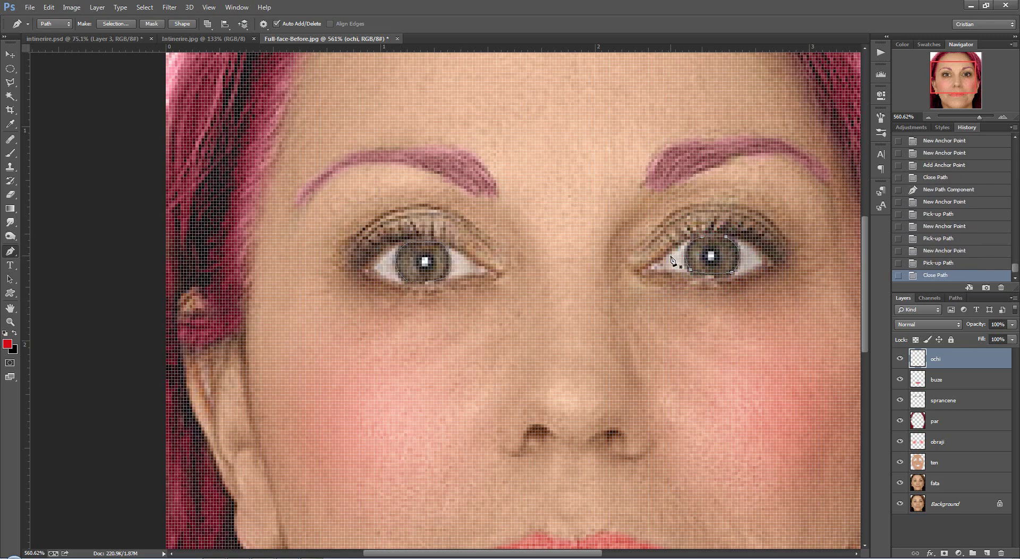
Convert the eye path into a selection with 0 feather
scroll(567, 269, "down", 1)
scroll(567, 269, "down", 1)
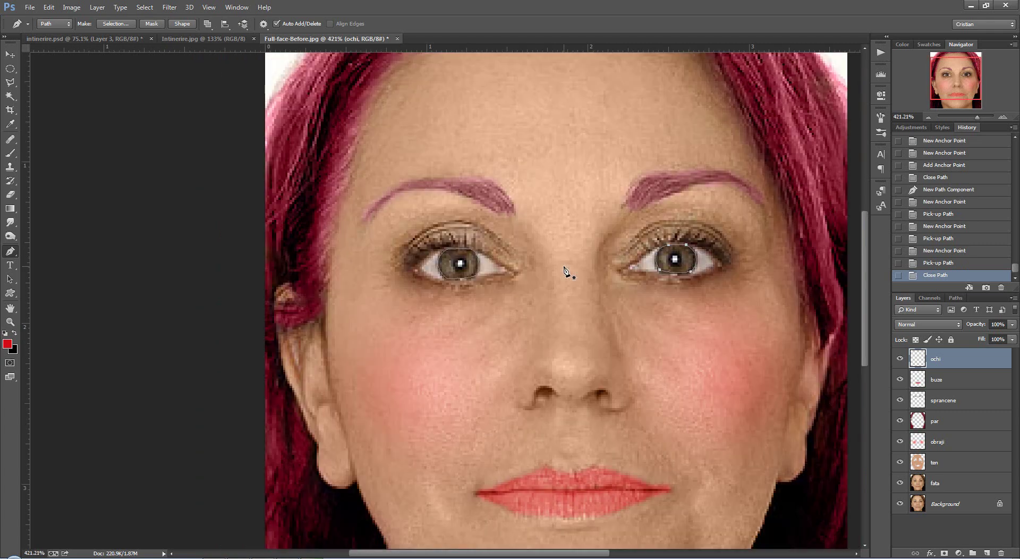
right_click(475, 279)
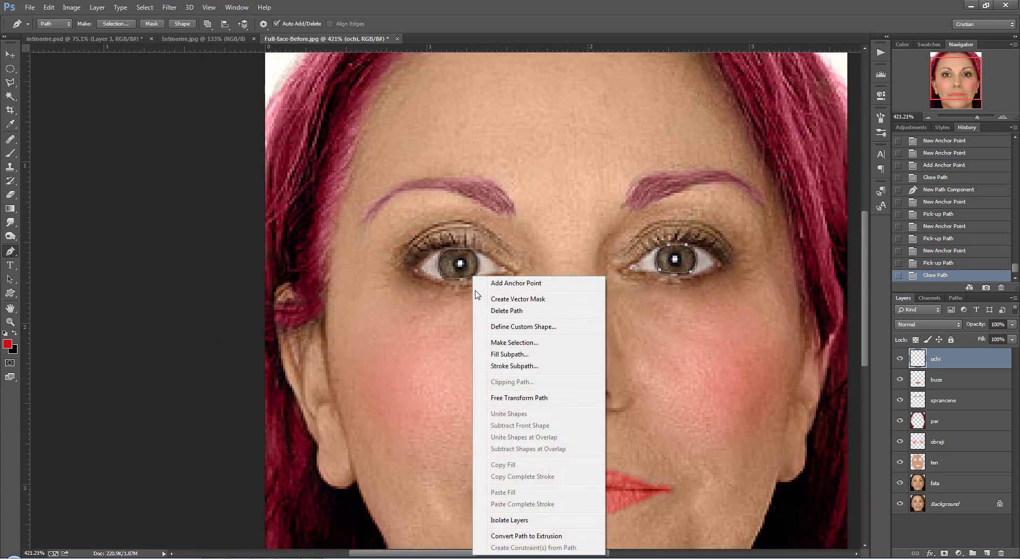
left_click(499, 343)
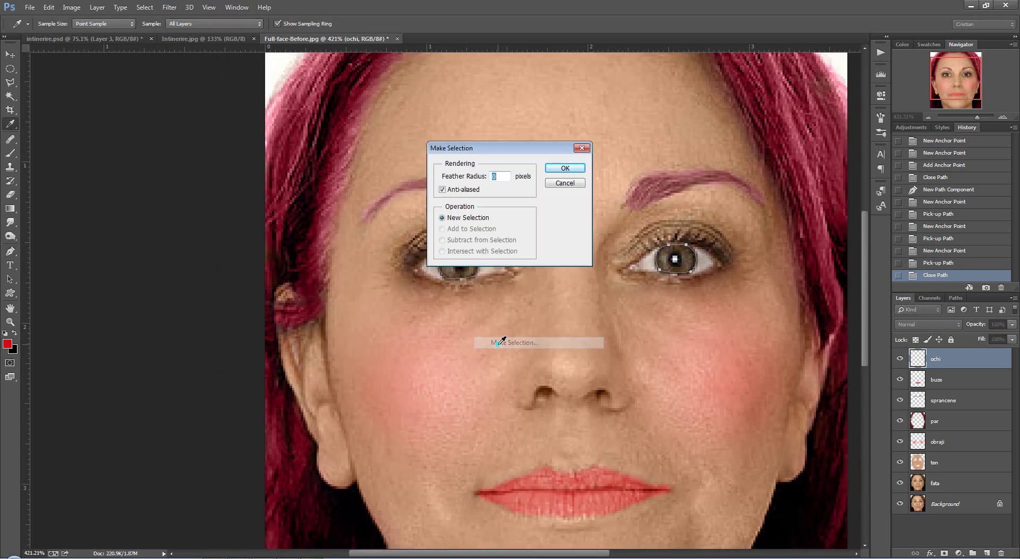
left_click(565, 169)
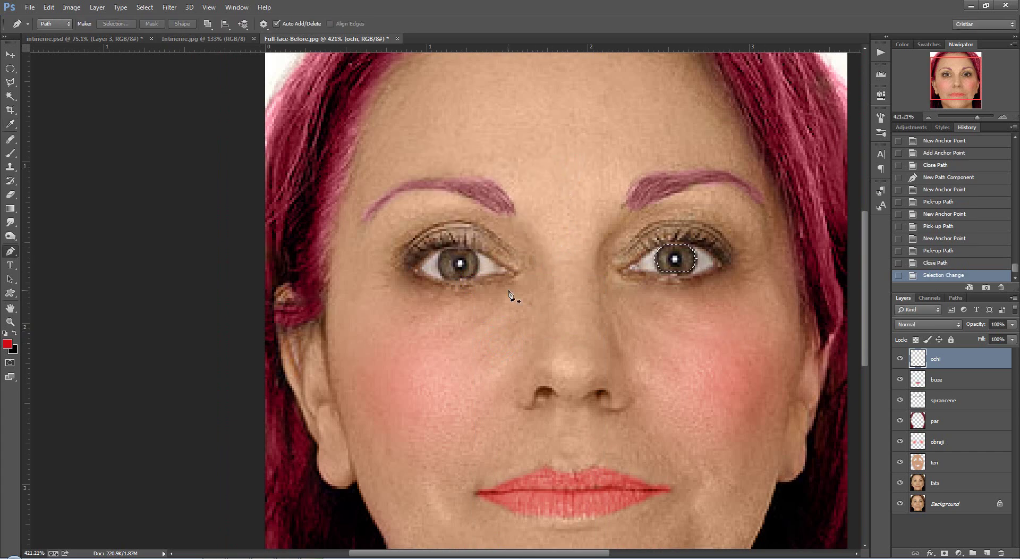
Activate the Work Path and turn both iris outlines into a selection
left_click(956, 298)
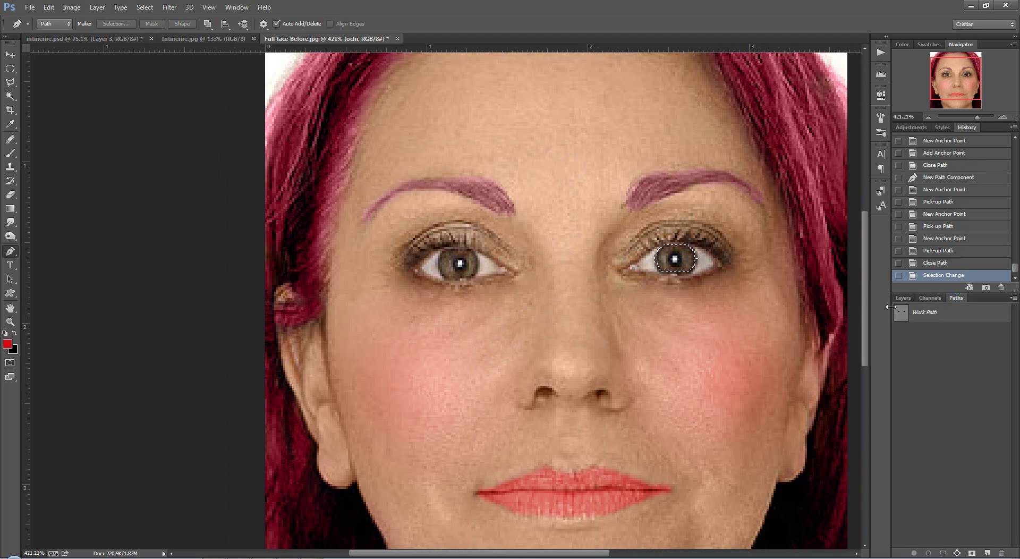
left_click(907, 315)
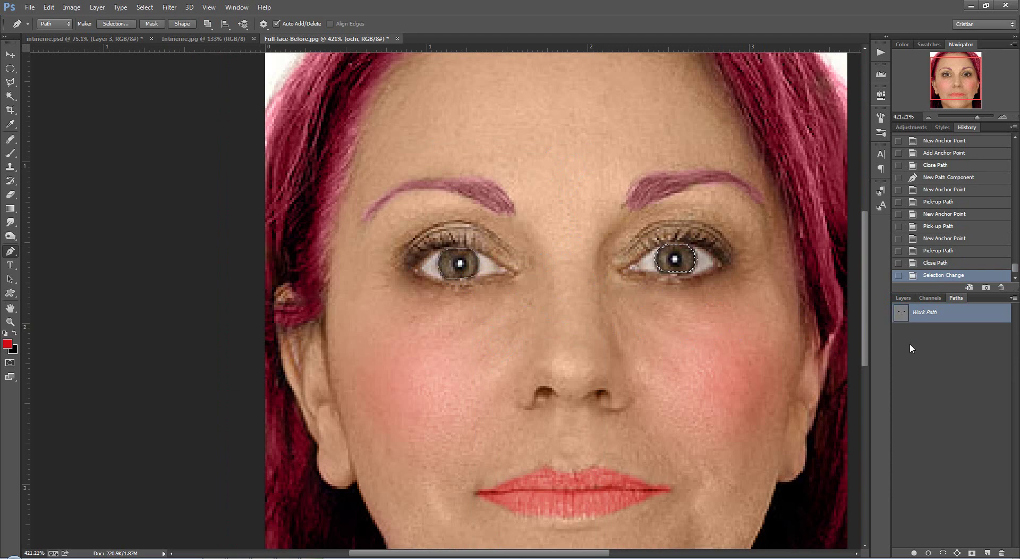
right_click(456, 254)
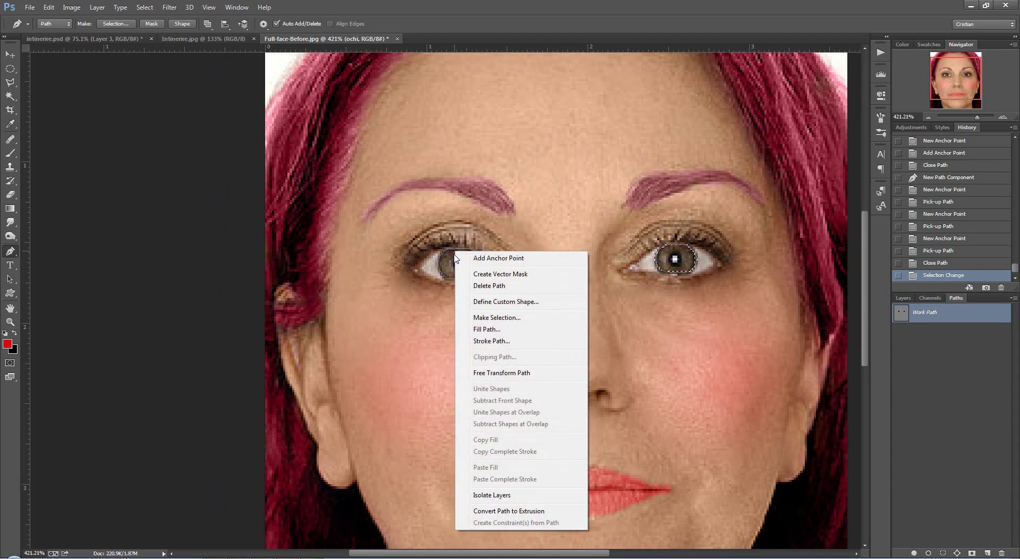
left_click(479, 317)
left_click(563, 168)
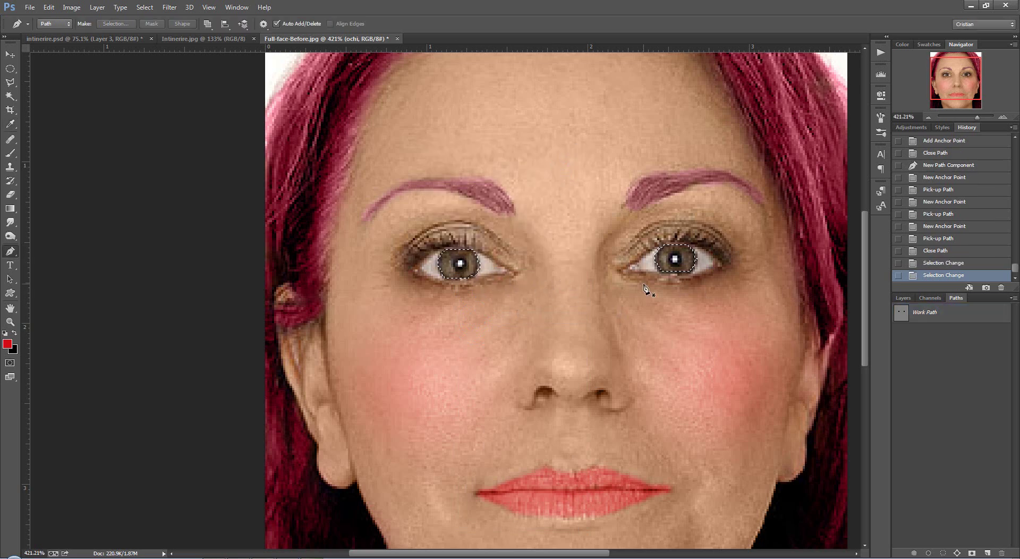
left_click(906, 299)
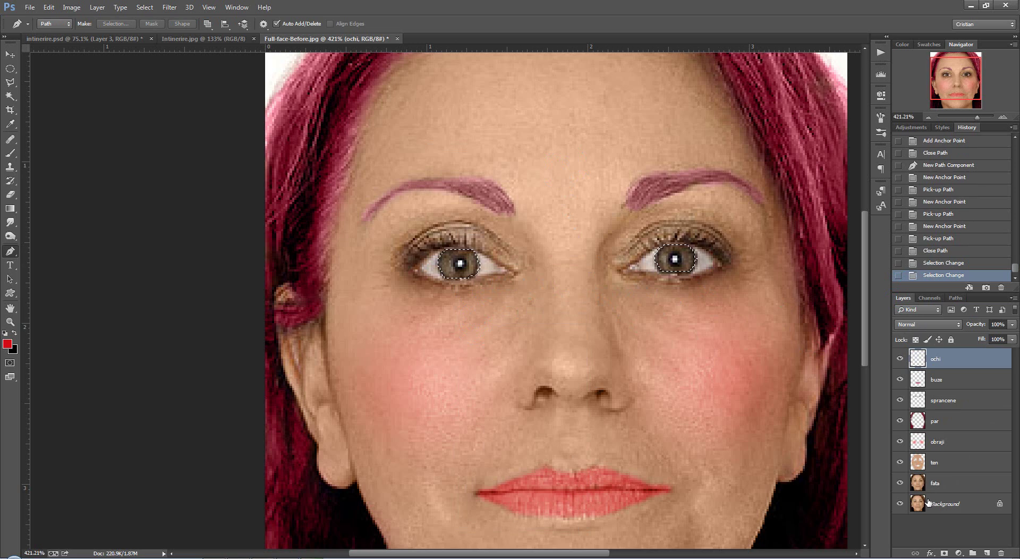
Copy the selected irises from the fata layer and Paste in Place onto the ochi layer
left_click(920, 483)
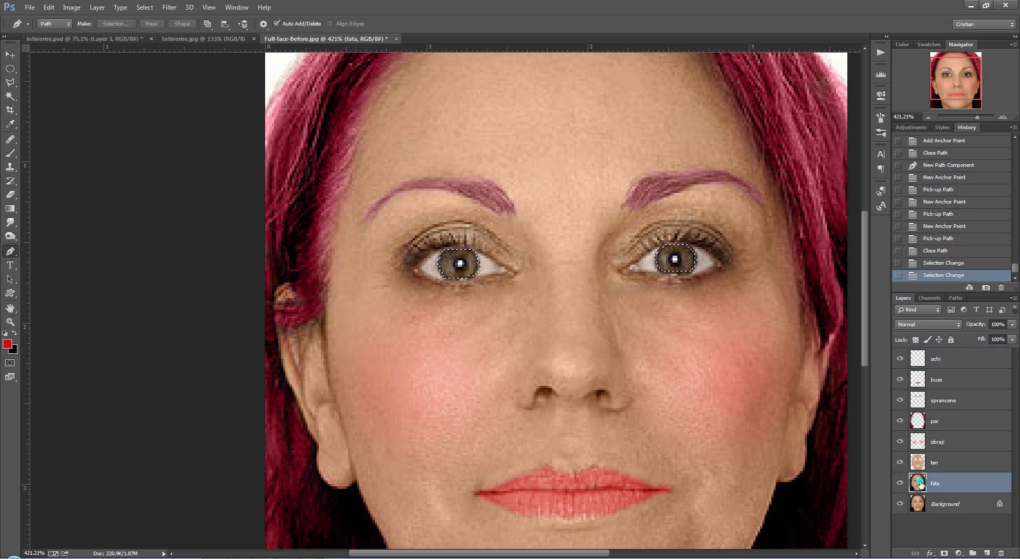
left_click(47, 9)
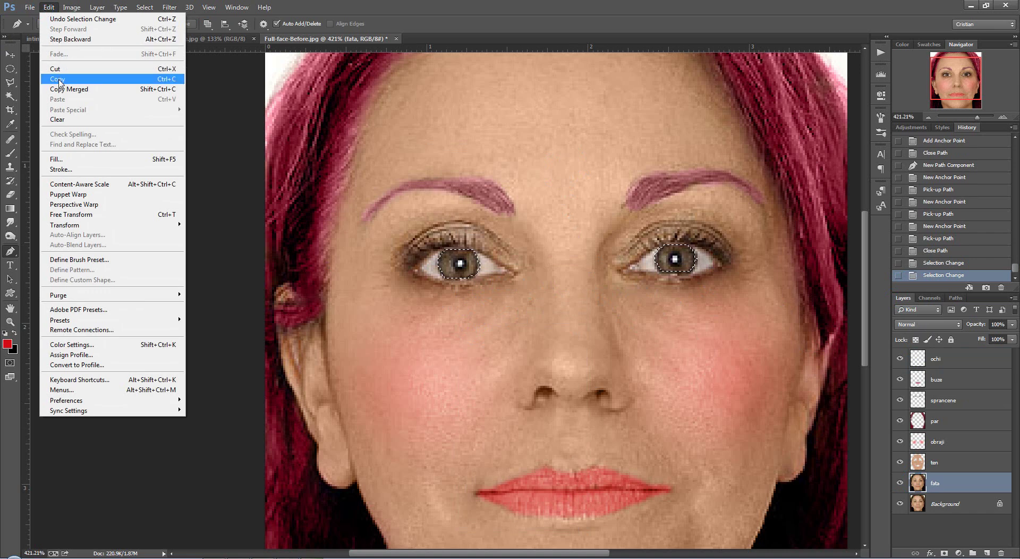
left_click(57, 79)
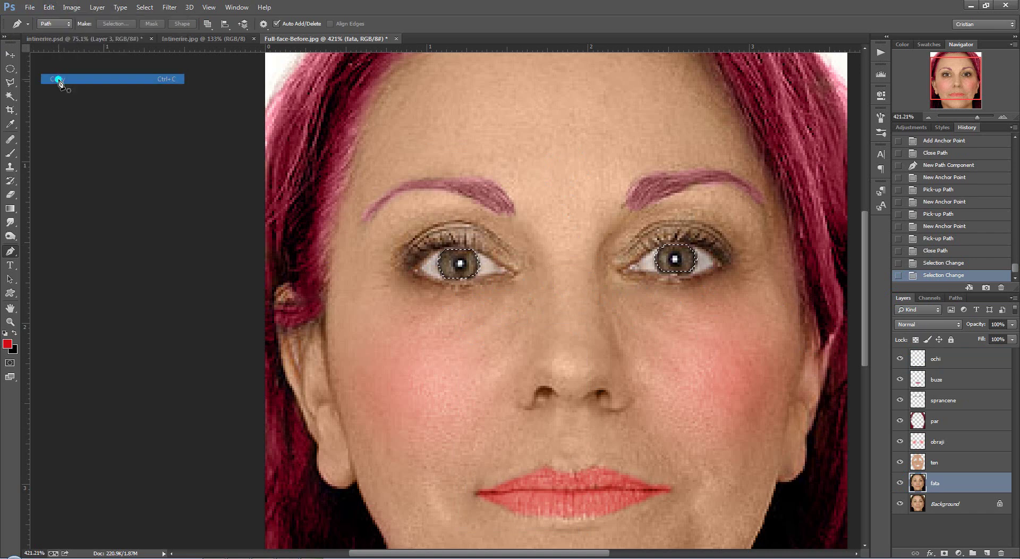
left_click(943, 362)
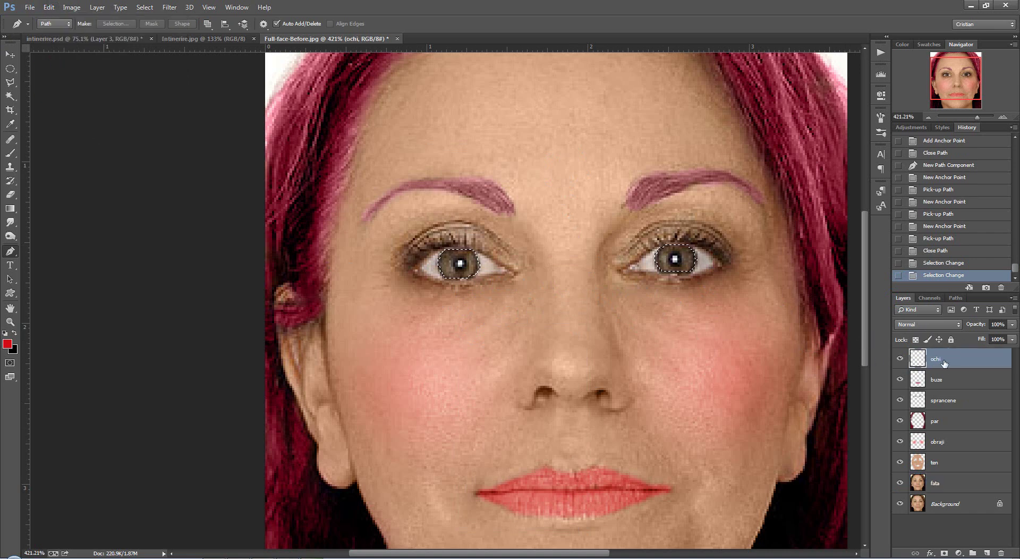
left_click(48, 7)
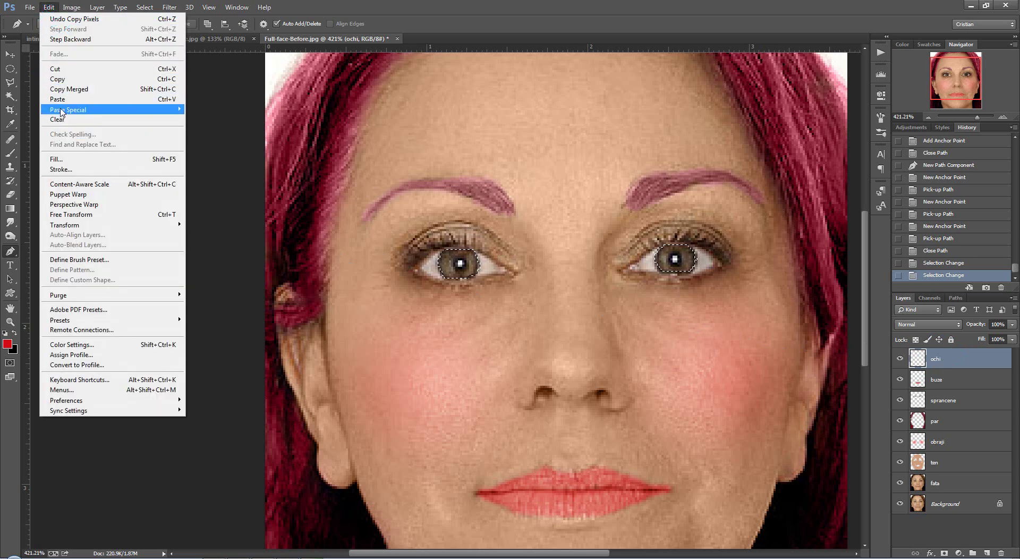
mouse_move(111, 110)
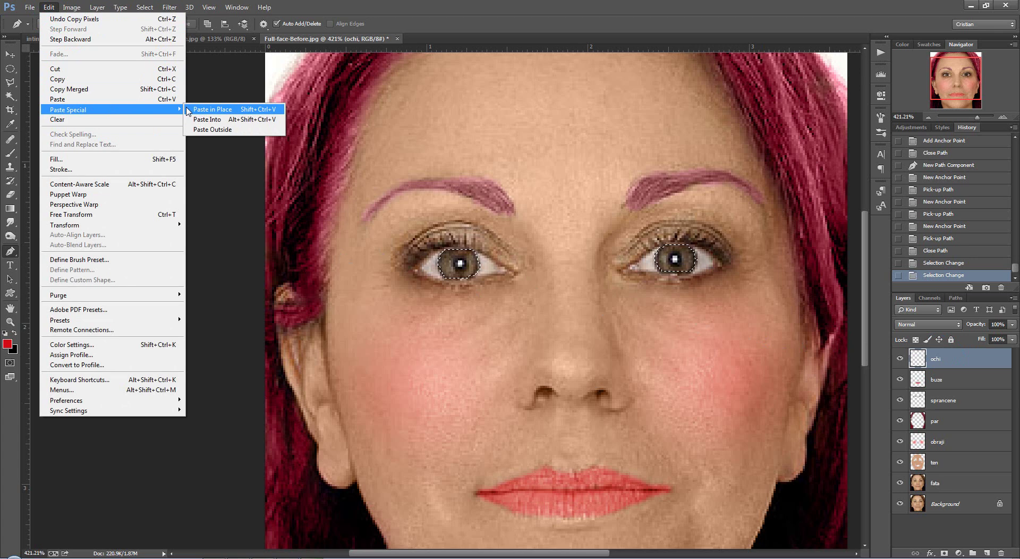
left_click(207, 114)
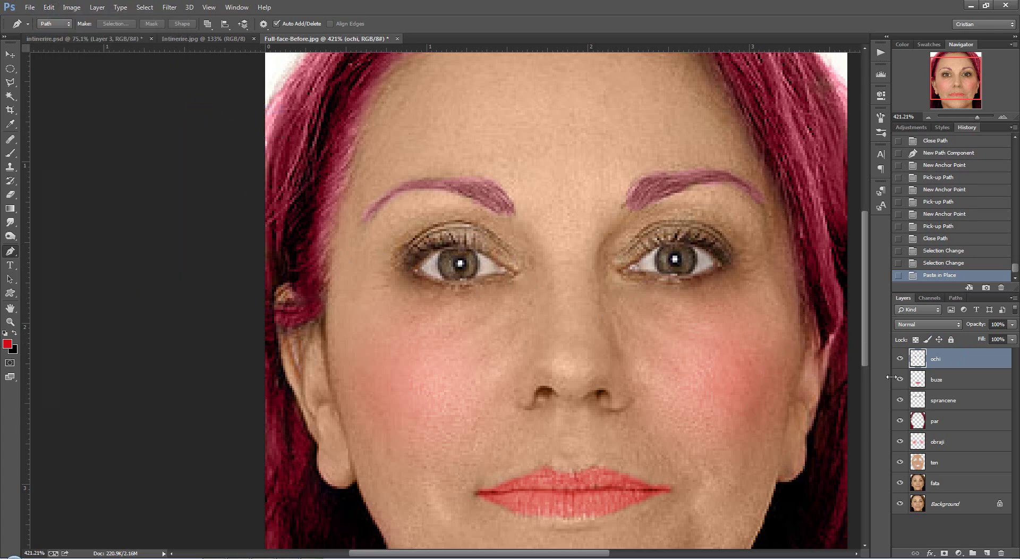
Colorize the ochi irises soft blue via Hue/Saturation (hue about 215, saturation 16, lightness +3)
left_click(10, 55)
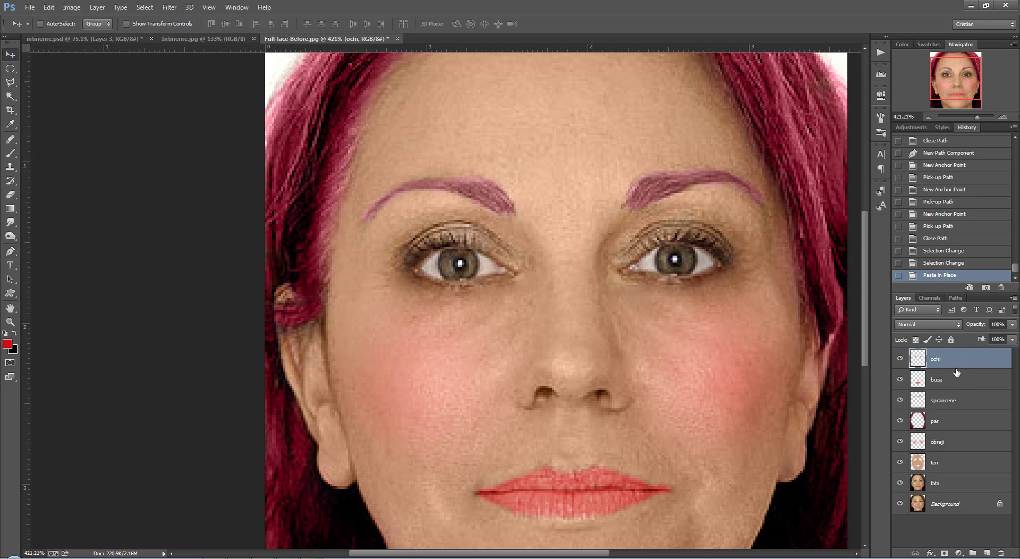
left_click(71, 7)
mouse_move(88, 35)
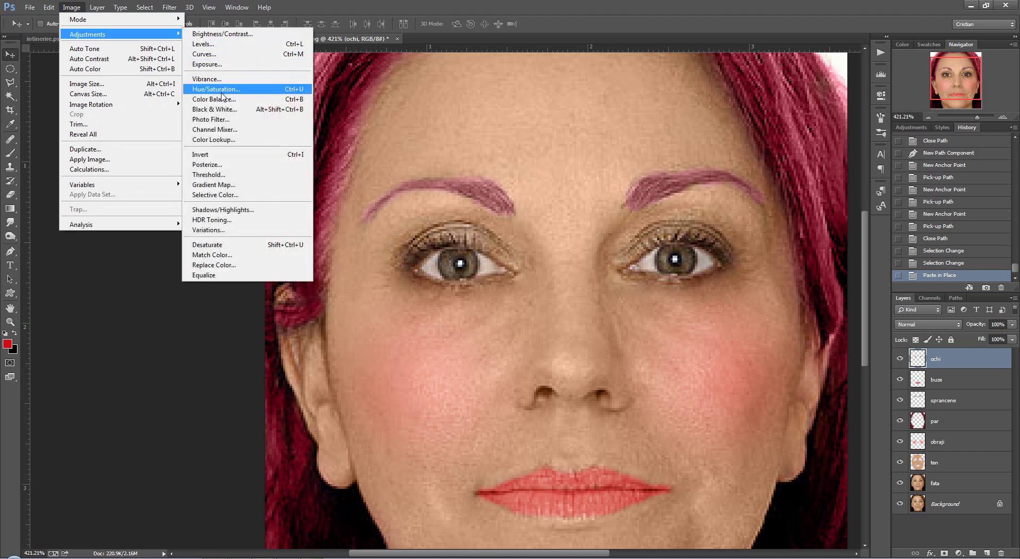
left_click(221, 90)
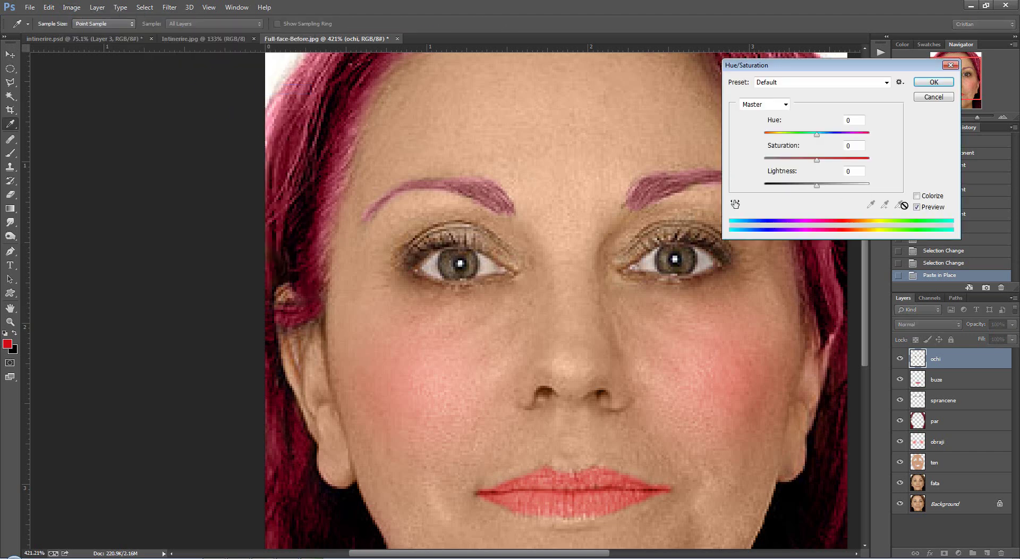
left_click(917, 196)
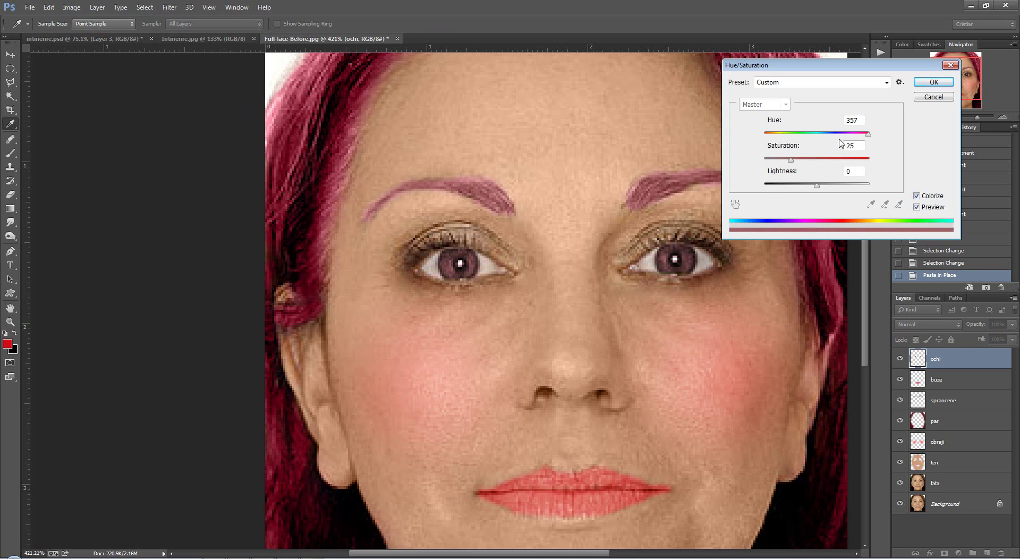
scroll(685, 221, "down", 2)
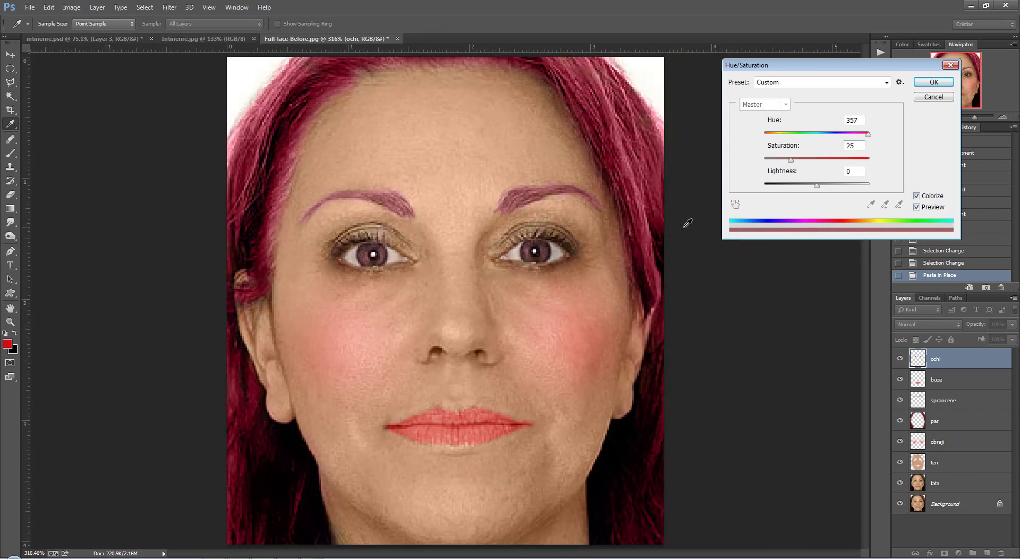
scroll(638, 219, "down", 1)
scroll(590, 217, "down", 1)
mouse_move(869, 138)
left_mouse_down()
mouse_move(826, 138)
mouse_move(808, 166)
mouse_move(780, 164)
mouse_move(820, 190)
left_mouse_up()
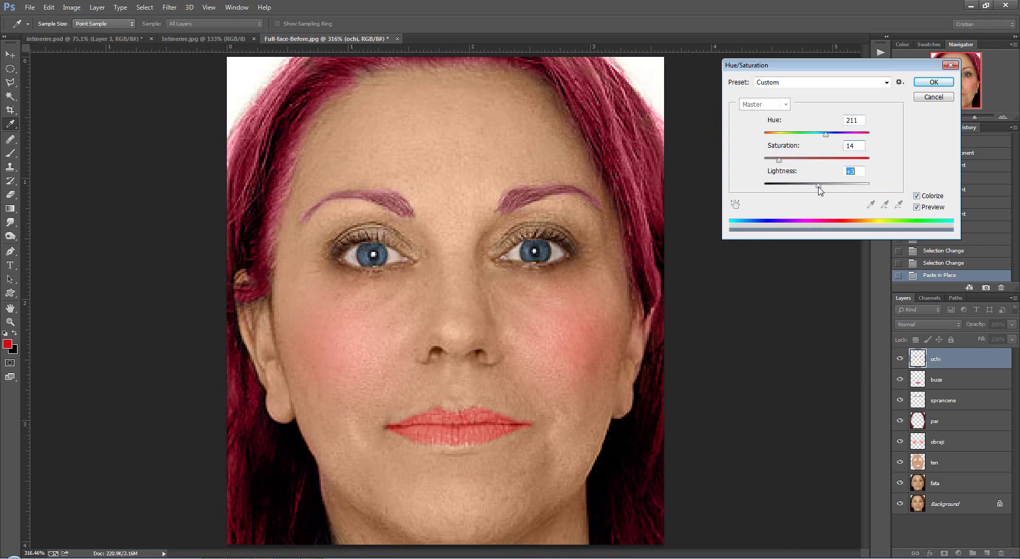
left_click_drag(780, 160, 780, 163)
left_click_drag(827, 135, 820, 134)
left_click_drag(824, 134, 826, 134)
left_click(934, 82)
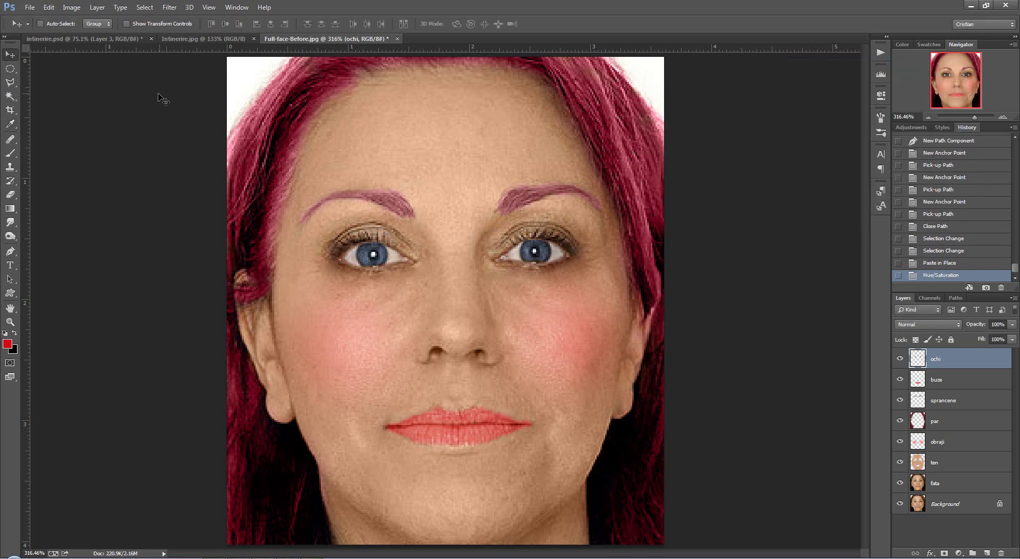
Add an empty Layer 1 above ochi and begin renaming it
left_click(9, 58)
scroll(274, 223, "down", 2)
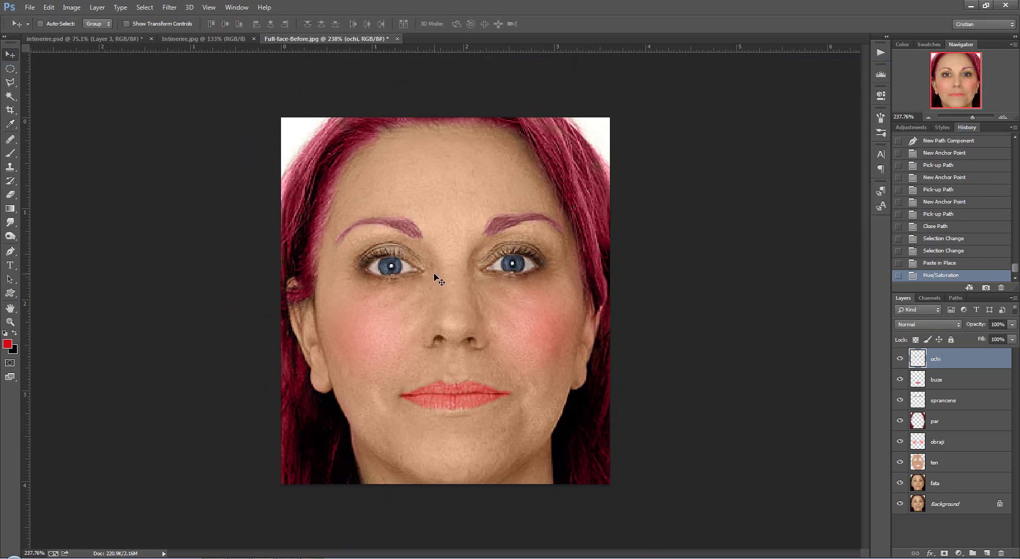
scroll(436, 277, "down", 1)
scroll(436, 276, "up", 1)
scroll(436, 276, "up", 1)
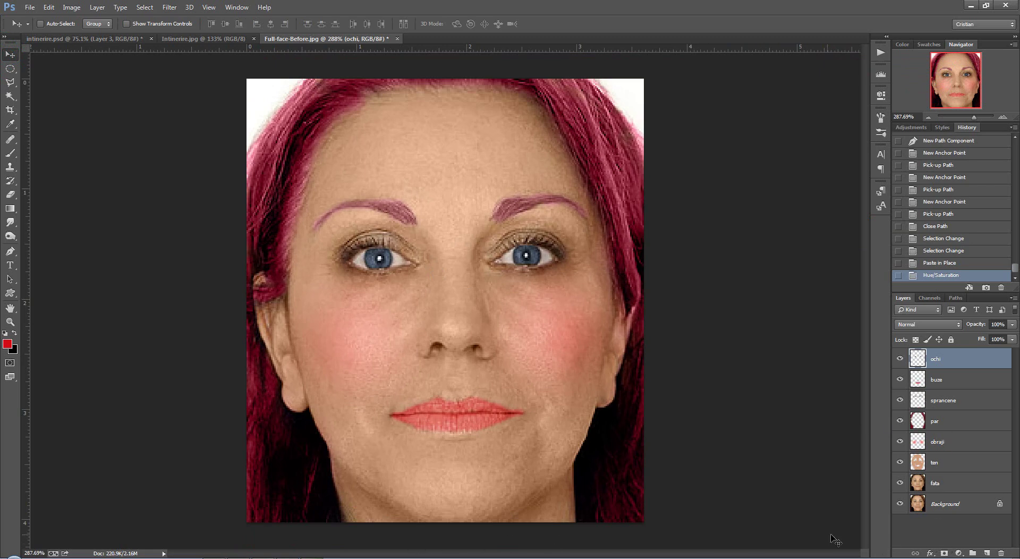
left_click(987, 554)
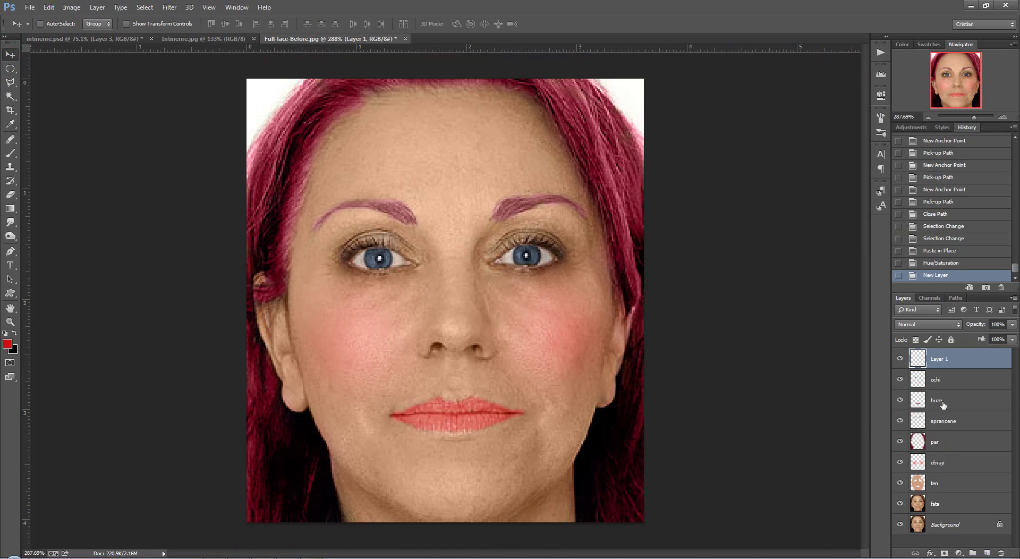
double_click(939, 361)
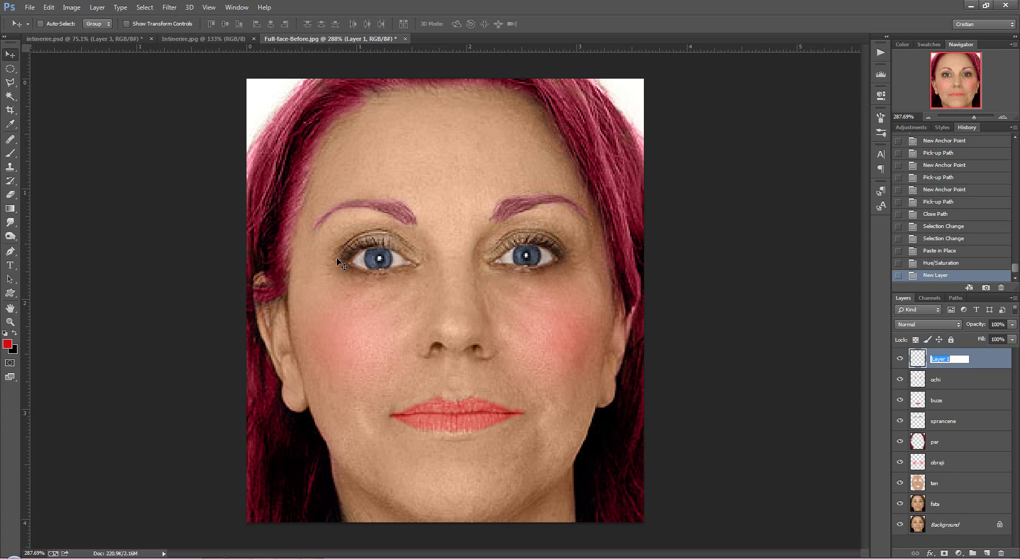
Name the new top layer 'fard'
type("far")
type("d")
left_click(884, 463)
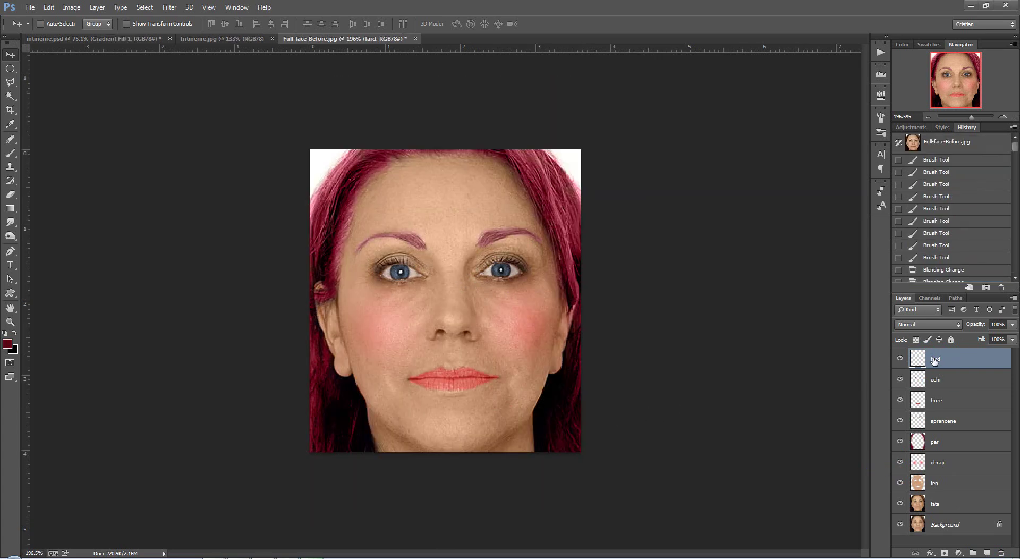
Set the foreground colour to light pink #f89de6
left_click(9, 345)
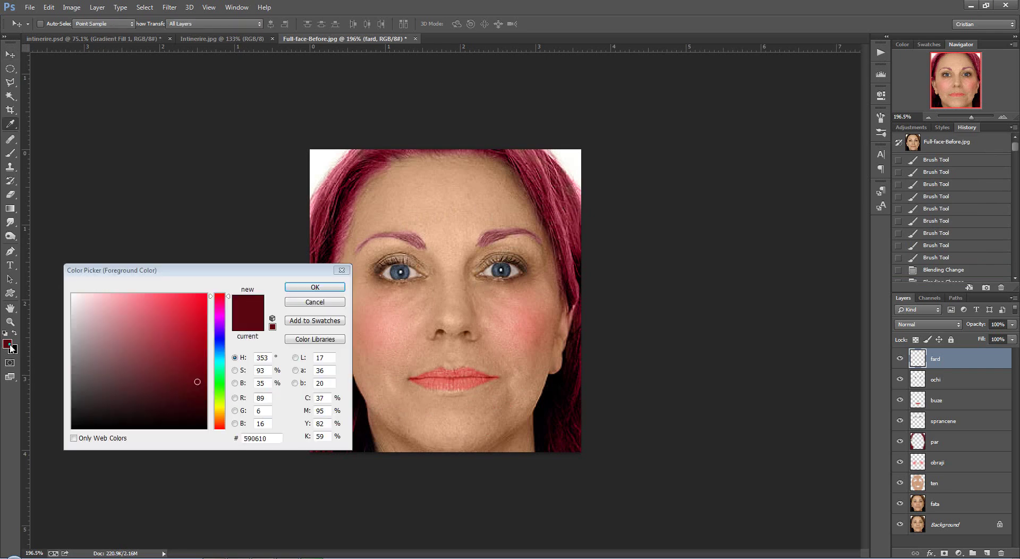
left_click_drag(211, 301, 213, 316)
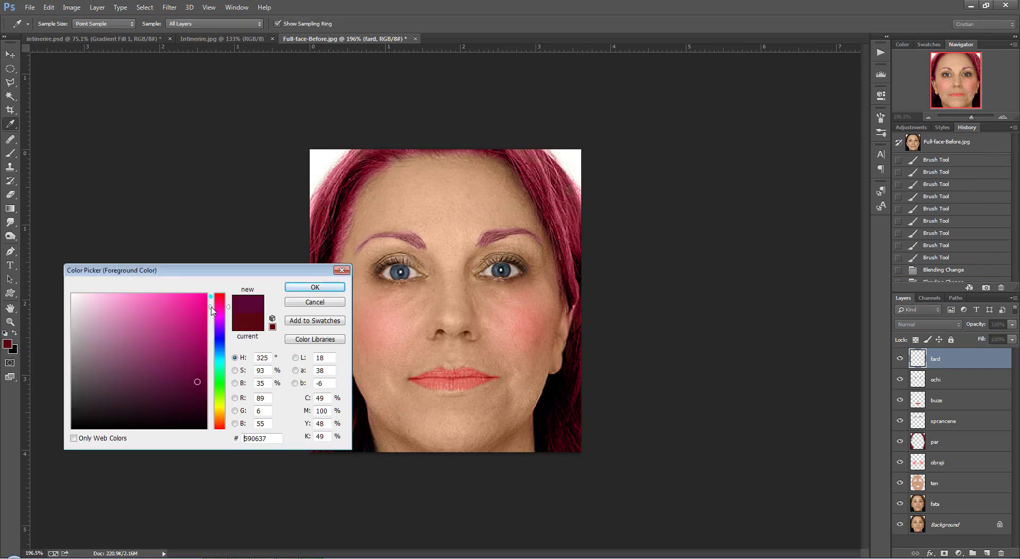
left_click(121, 297)
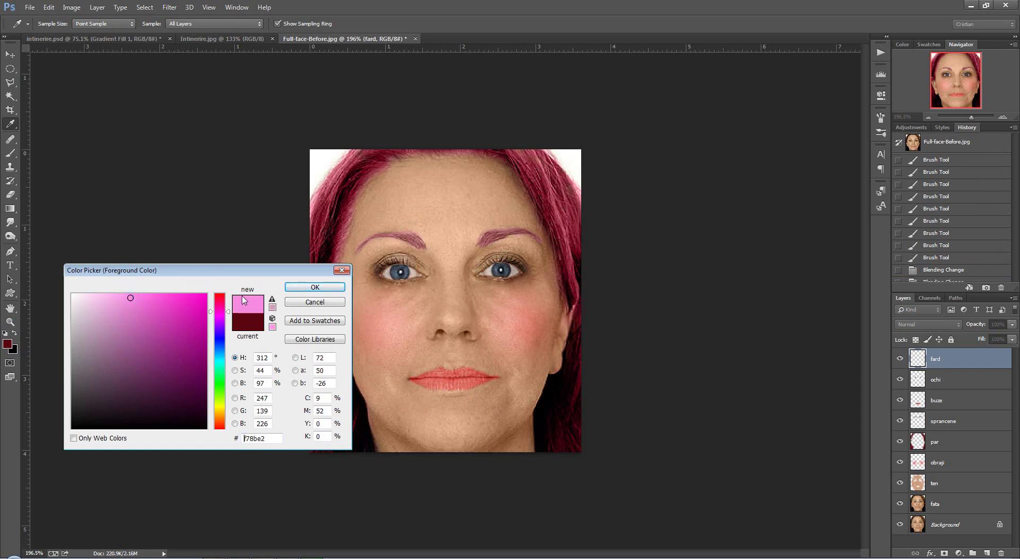
left_click(302, 287)
key("v")
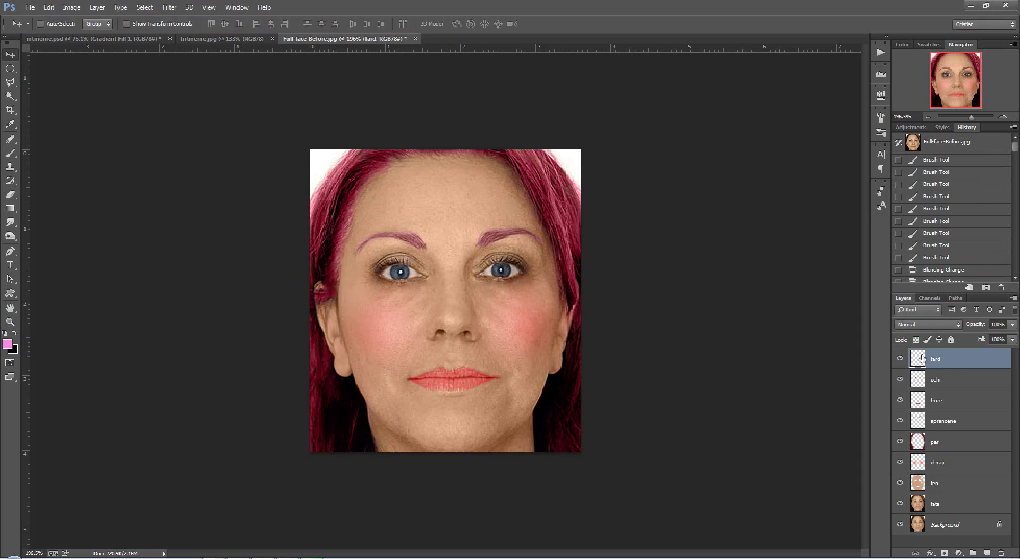
Brush pink eyeshadow over the right eyelid and set the fard layer to Color blend mode
left_click(11, 153)
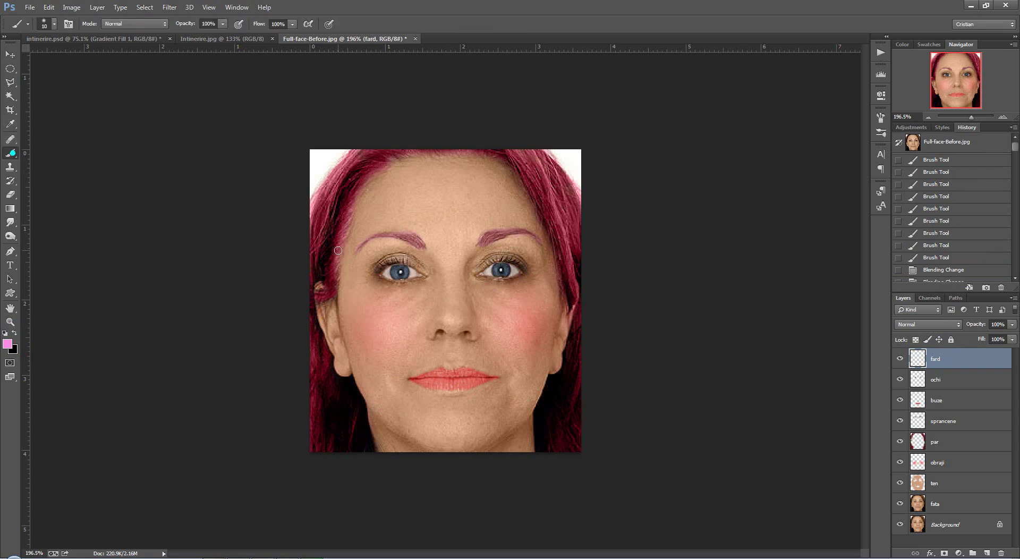
scroll(509, 242, "up", 2)
scroll(509, 242, "up", 2)
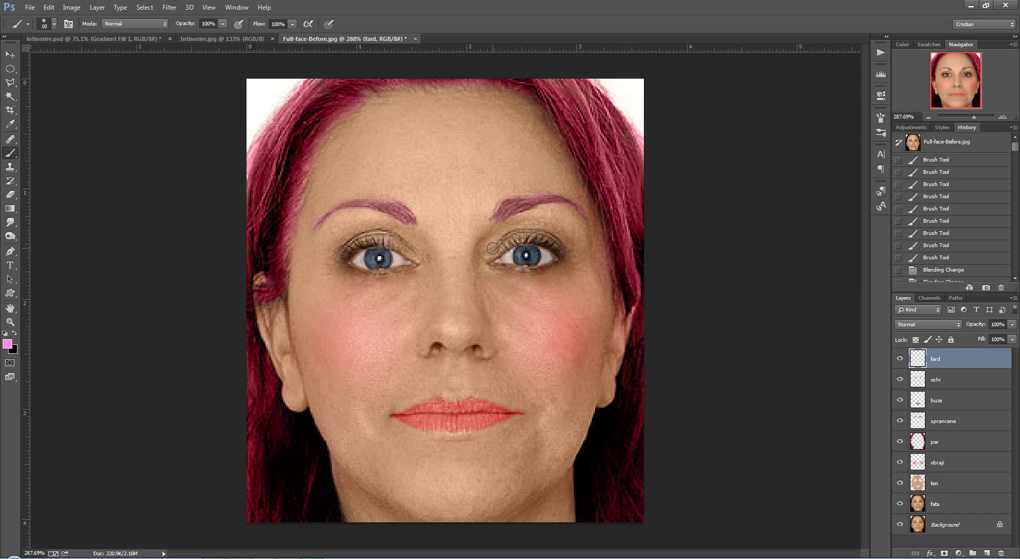
mouse_move(493, 248)
left_mouse_down()
mouse_move(510, 231)
mouse_move(572, 237)
left_mouse_up()
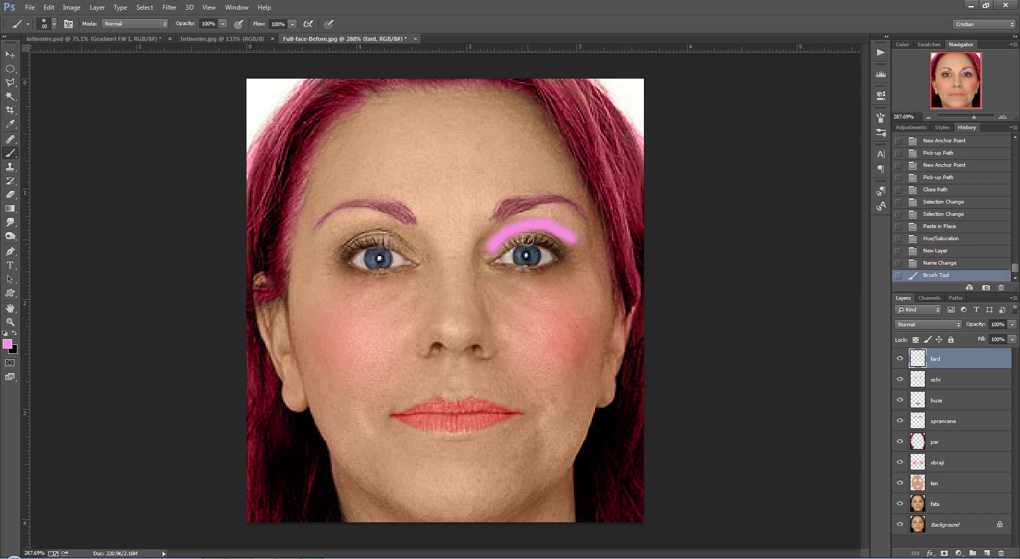
left_click(955, 325)
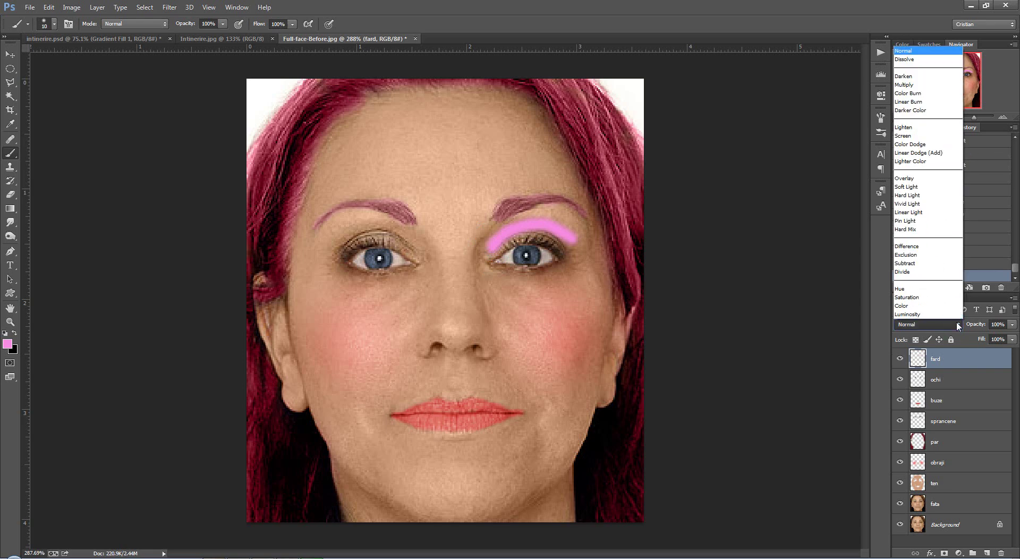
left_click(922, 307)
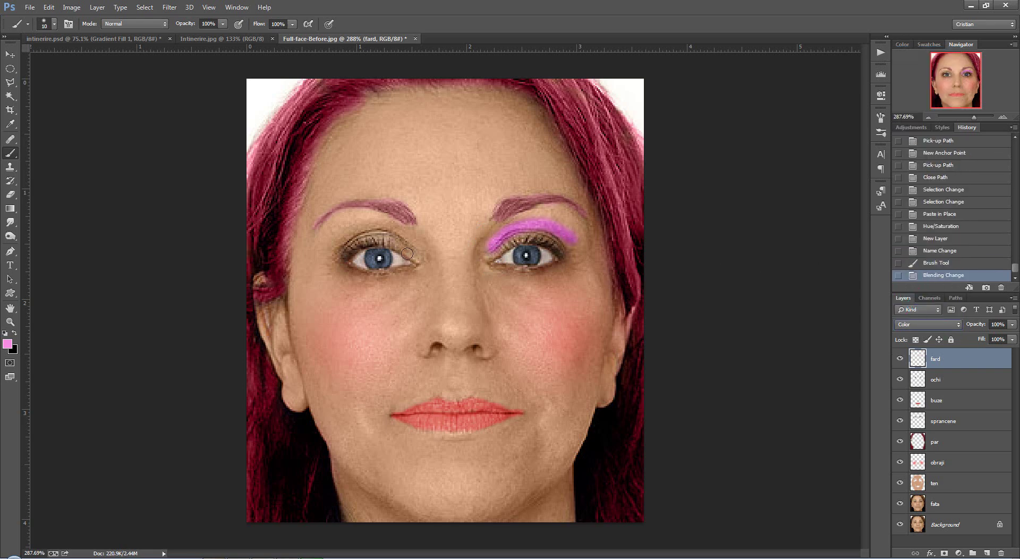
Paint pink over the left eyelid and extend both eyeshadows toward the outer corners
mouse_move(418, 250)
left_mouse_down()
mouse_move(381, 235)
mouse_move(334, 251)
mouse_move(349, 240)
left_mouse_up()
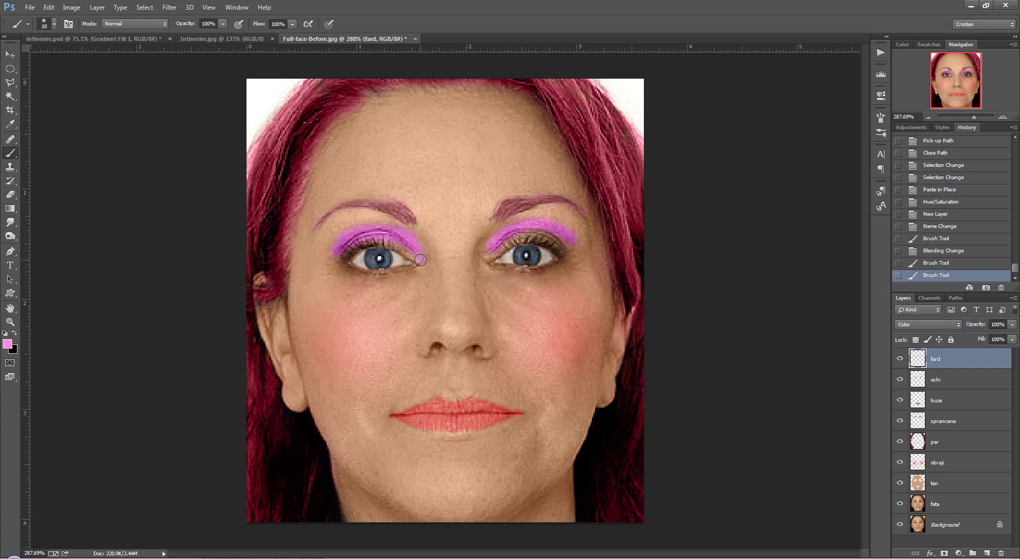
mouse_move(419, 258)
left_mouse_down()
mouse_move(395, 247)
mouse_move(338, 255)
left_mouse_up()
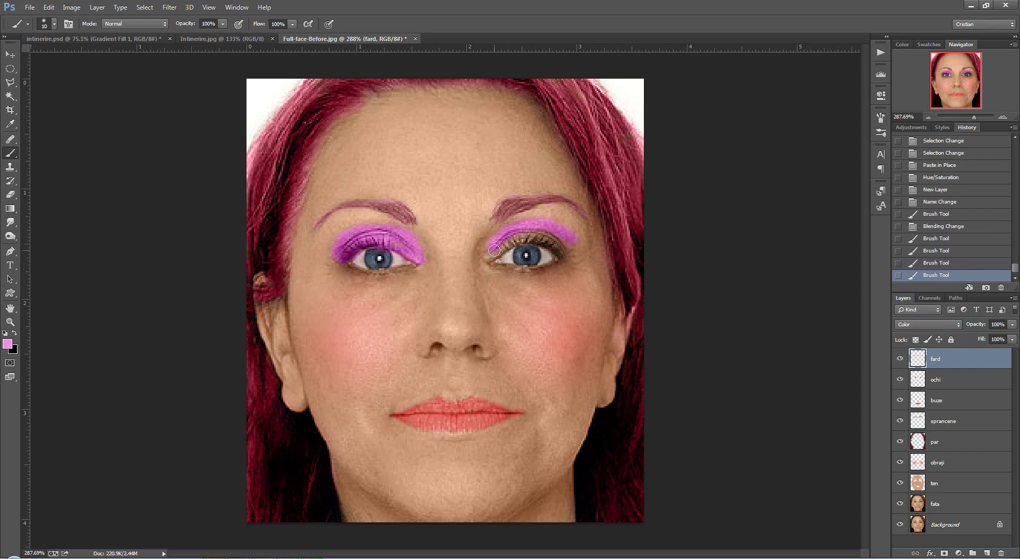
mouse_move(490, 252)
left_mouse_down()
mouse_move(518, 240)
mouse_move(566, 250)
mouse_move(485, 257)
left_mouse_up()
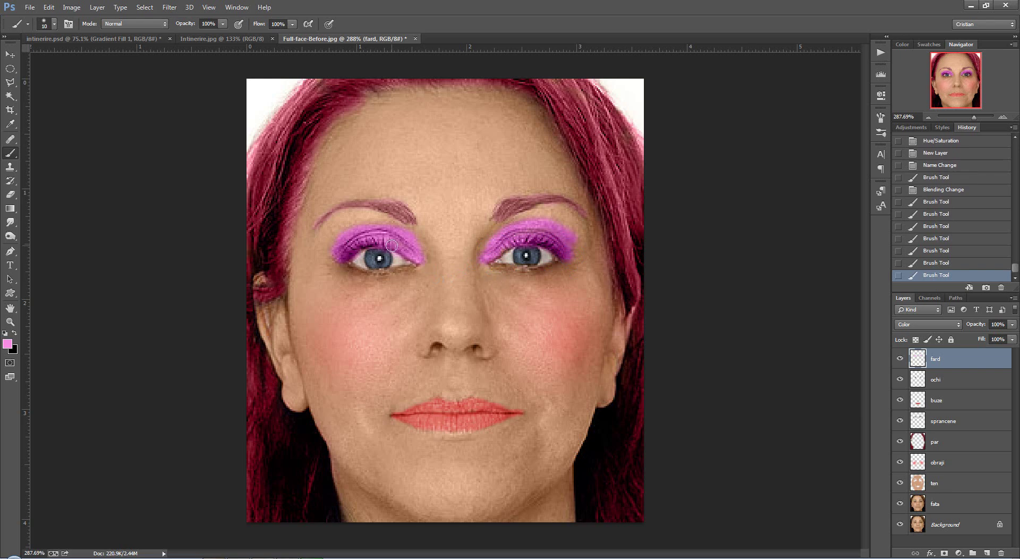
left_click_drag(401, 233, 332, 243)
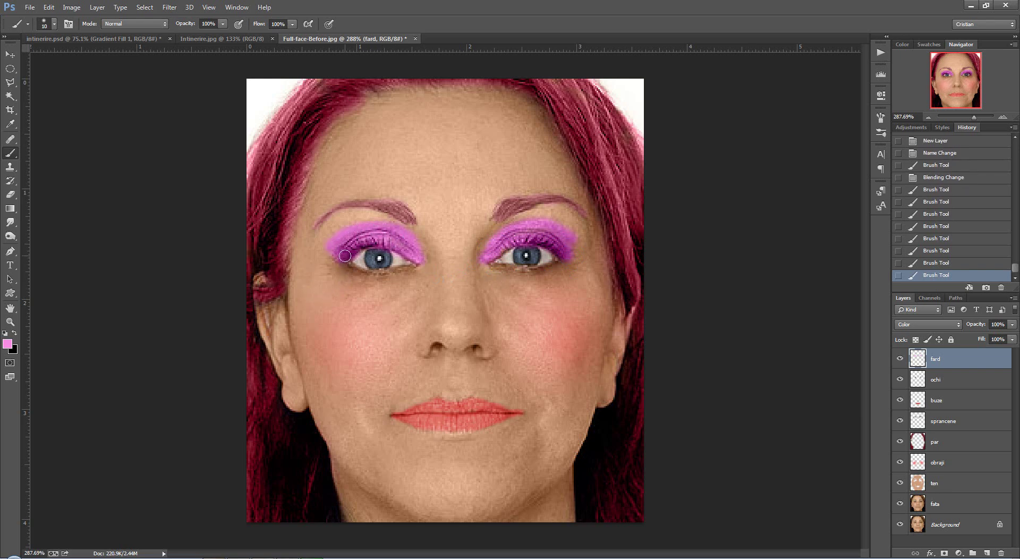
left_click_drag(333, 253, 331, 262)
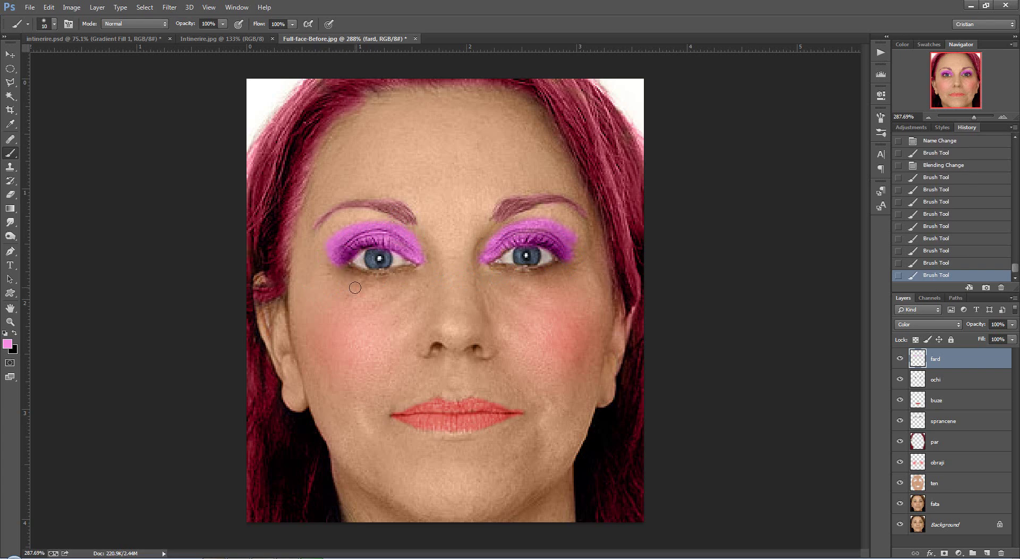
left_click_drag(573, 241, 569, 250)
Lower the fard layer's opacity to 38%, then bring up Image adjustments
left_click(1013, 324)
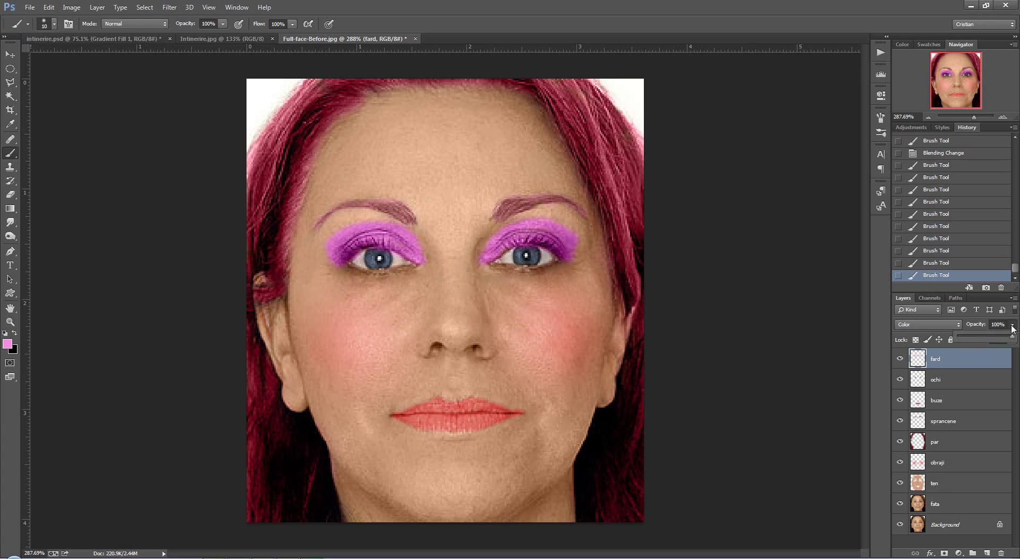
left_click_drag(1012, 336, 980, 341)
scroll(769, 318, "down", 2)
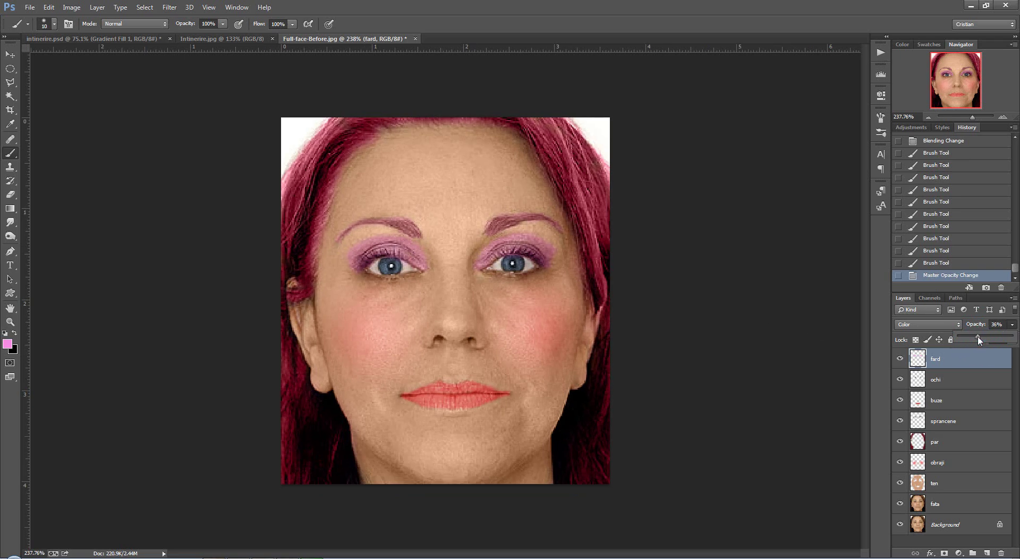
left_click_drag(980, 341, 982, 340)
left_click(935, 361)
scroll(374, 189, "down", 1)
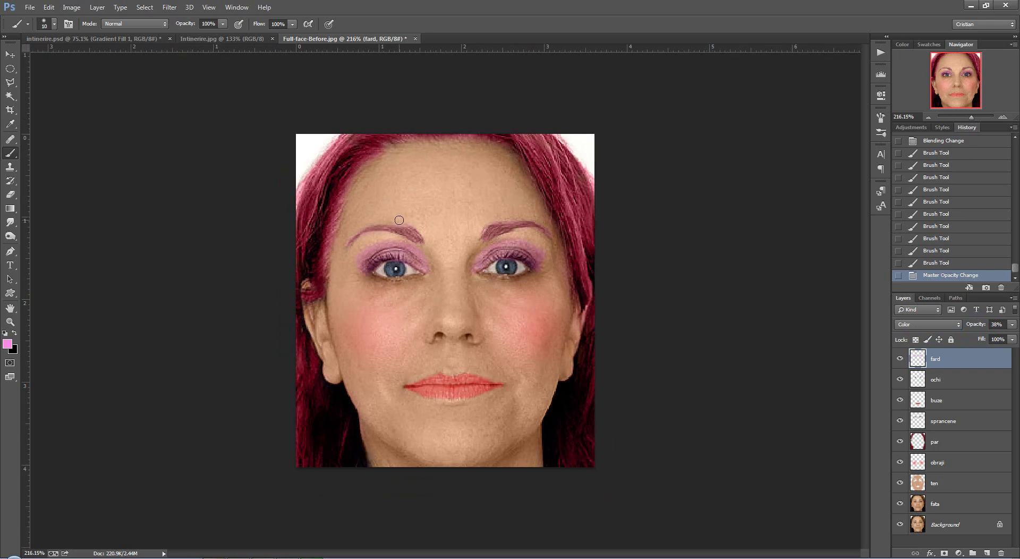
left_click(72, 7)
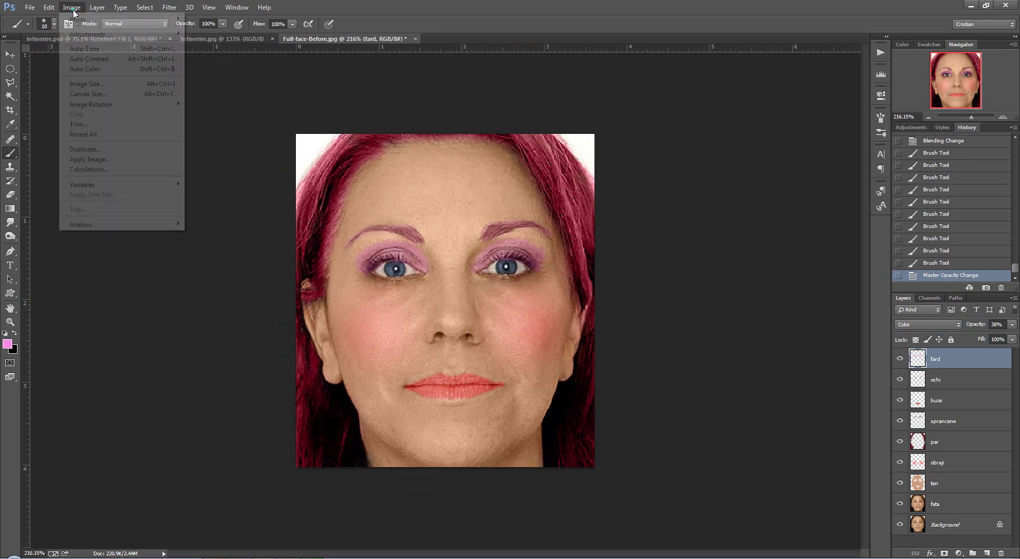
mouse_move(87, 34)
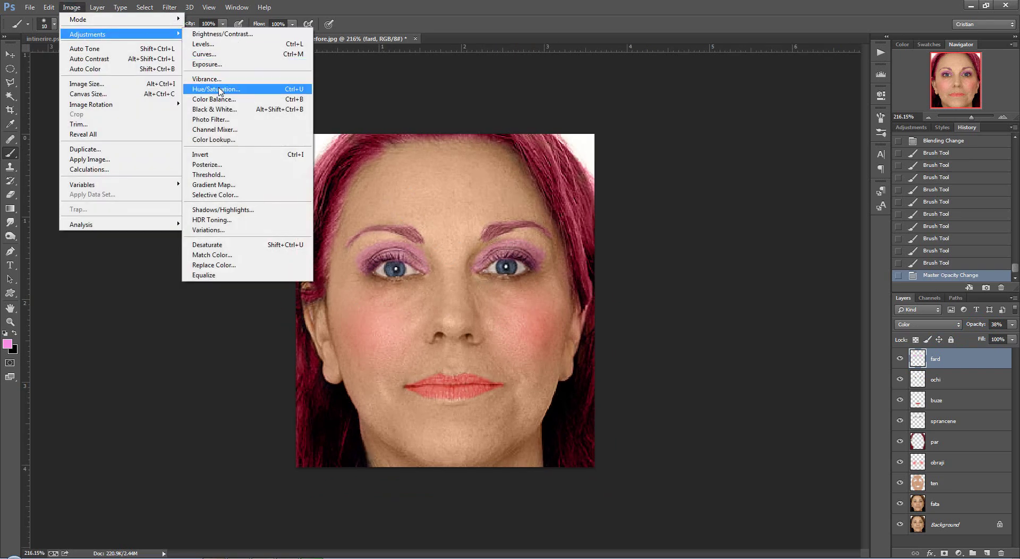
Colorize the eyeshadow with Hue/Saturation to deep pink: Saturation 63, Lightness -27
left_click(234, 91)
left_click(917, 195)
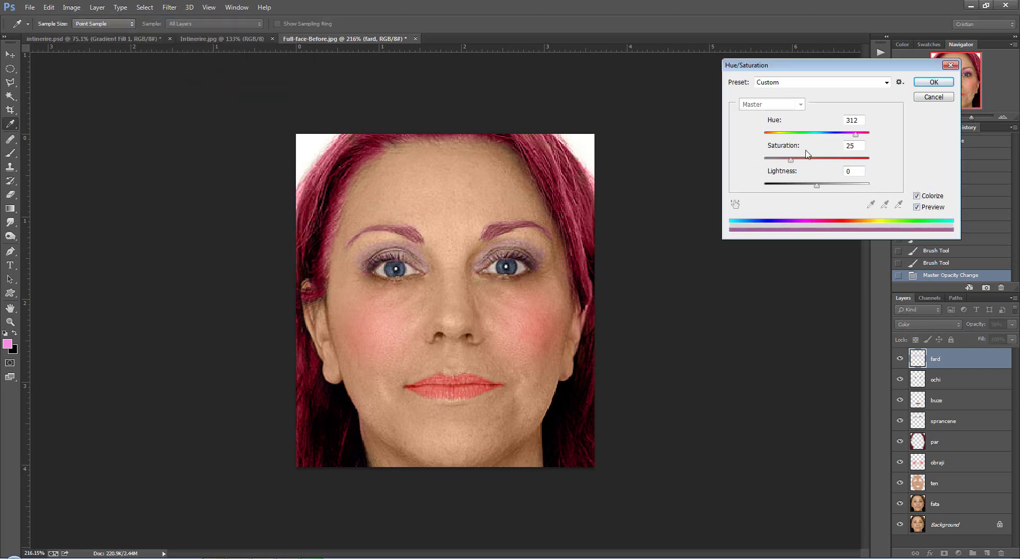
left_click_drag(791, 159, 808, 160)
mouse_move(856, 134)
left_mouse_down()
mouse_move(766, 136)
mouse_move(855, 134)
left_mouse_up()
mouse_move(818, 185)
left_mouse_down()
mouse_move(803, 188)
mouse_move(858, 137)
left_mouse_up()
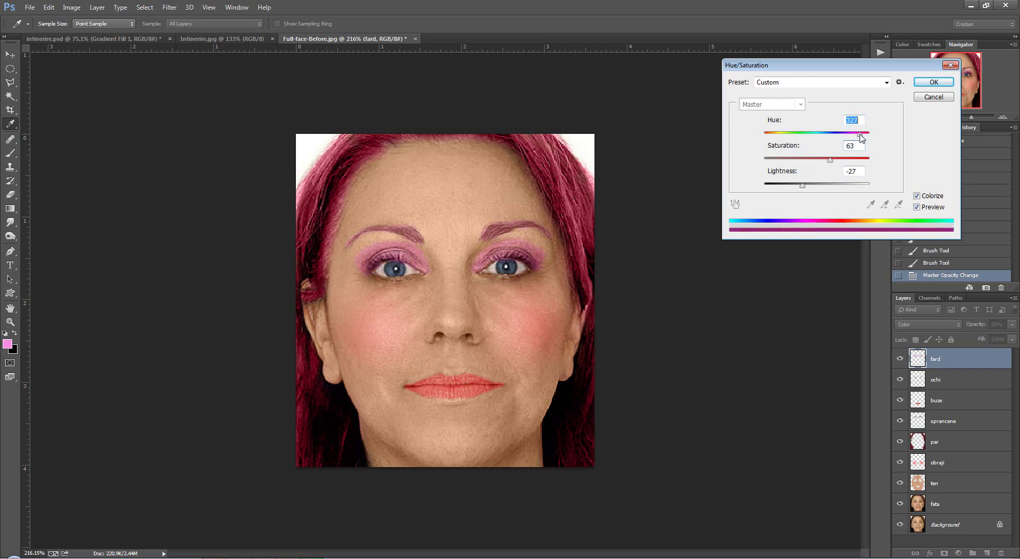
Apply the Hue/Saturation recolour and lower the fard layer's opacity to 32%
left_click(934, 82)
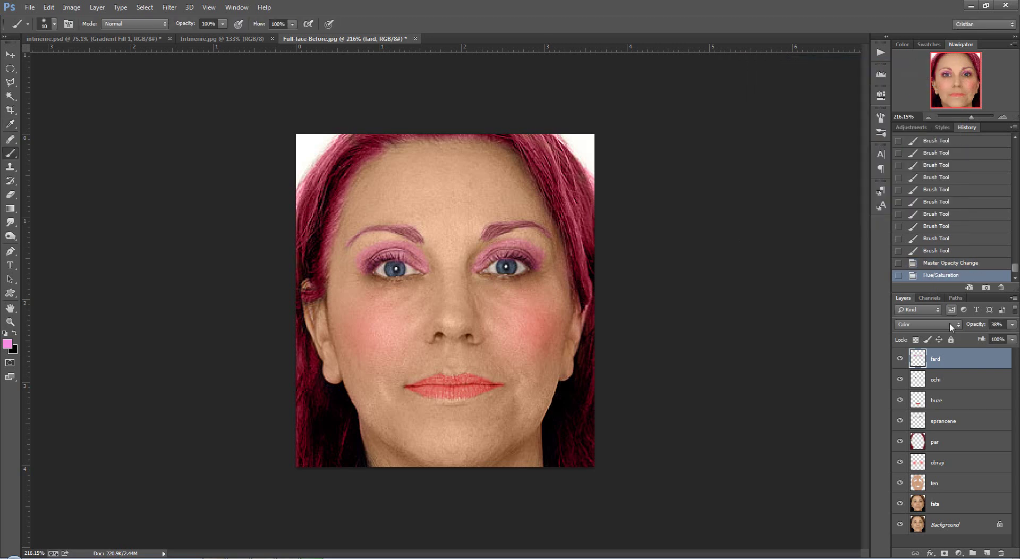
left_click(1013, 324)
left_click_drag(981, 340, 979, 340)
scroll(585, 249, "down", 2)
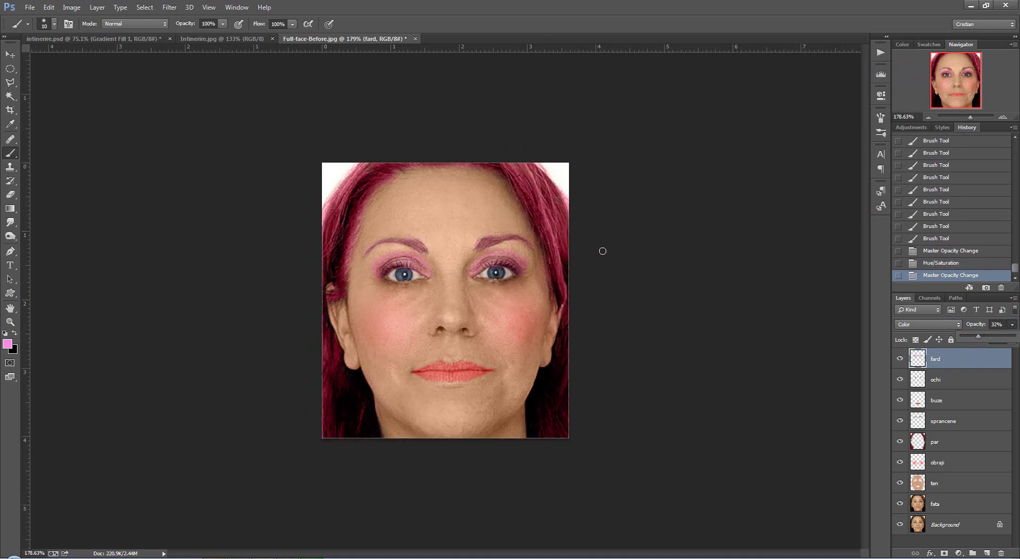
key("v")
scroll(432, 226, "up", 1)
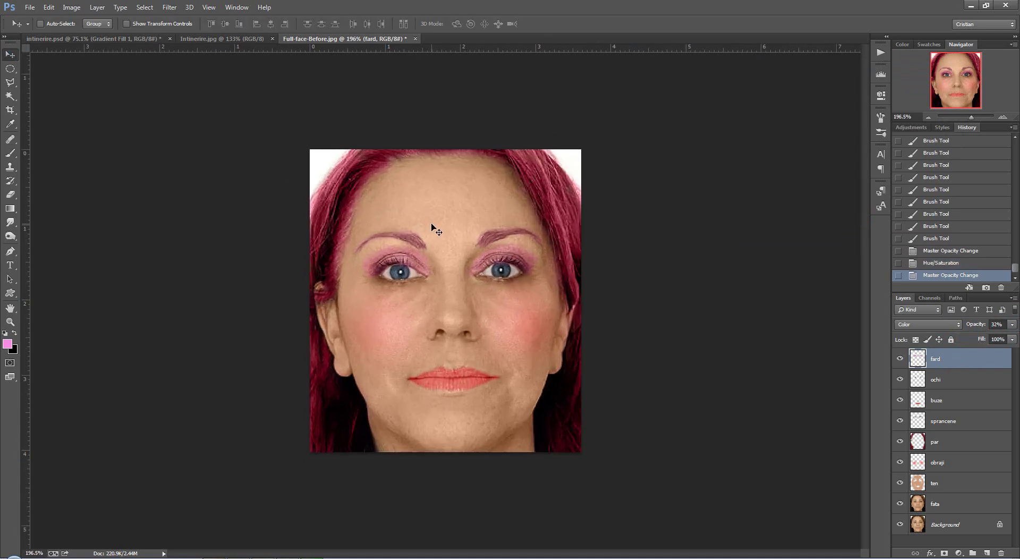
scroll(431, 227, "down", 1)
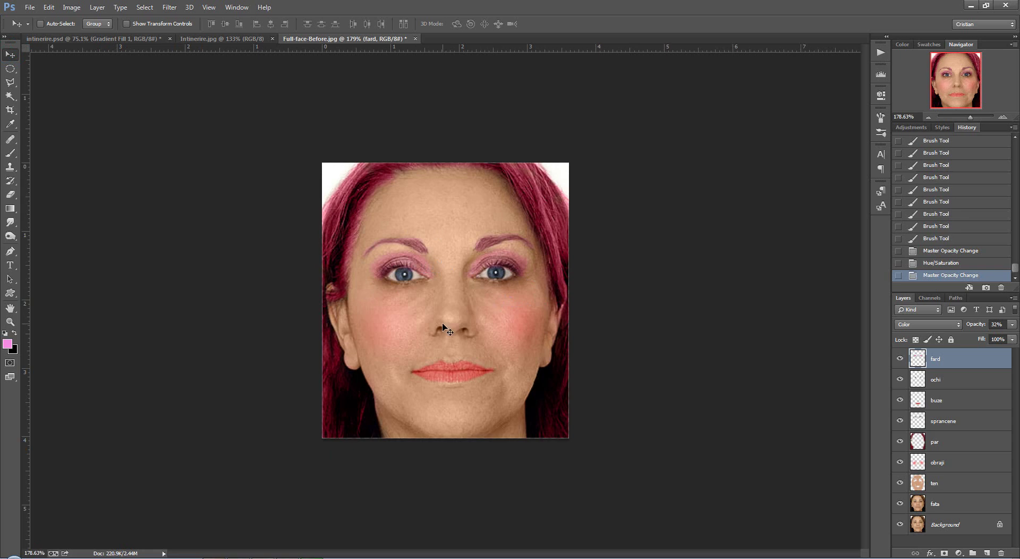
left_click(943, 363)
Group the layers from fard through fata with Ctrl+G and name the group 'dupa'
left_click(936, 505, "shift")
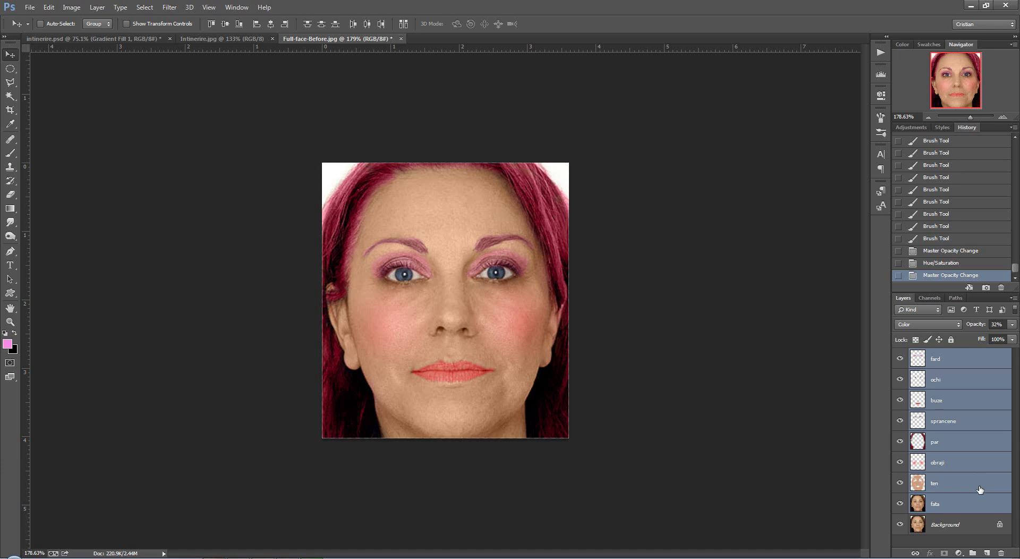
key("ctrl+g")
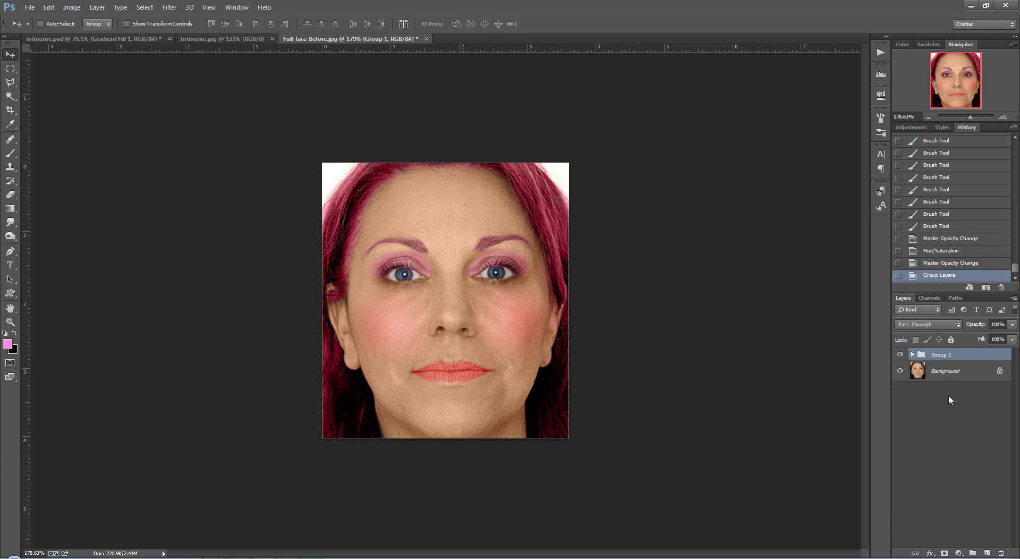
double_click(940, 354)
type("dup")
type("a")
left_click(944, 442)
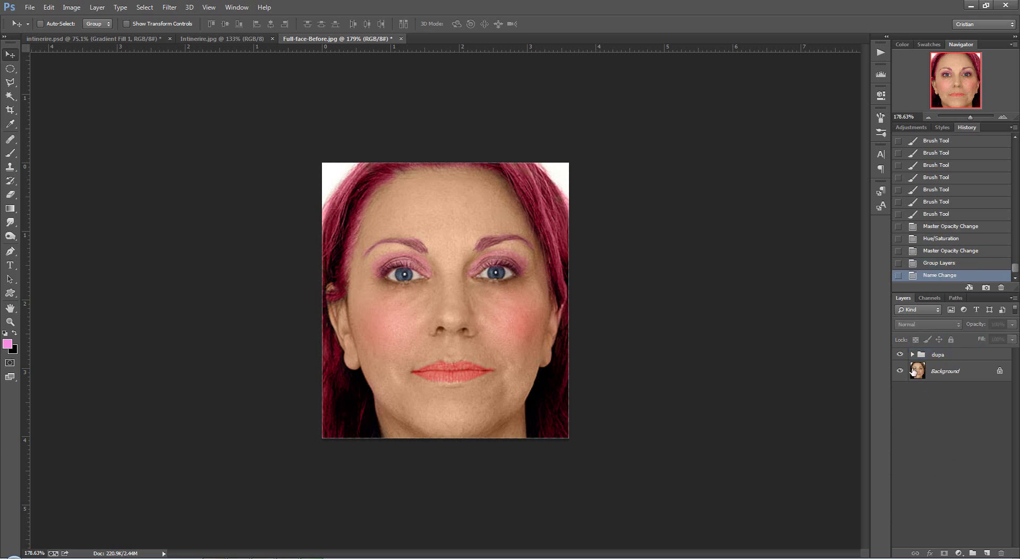
left_click(901, 355)
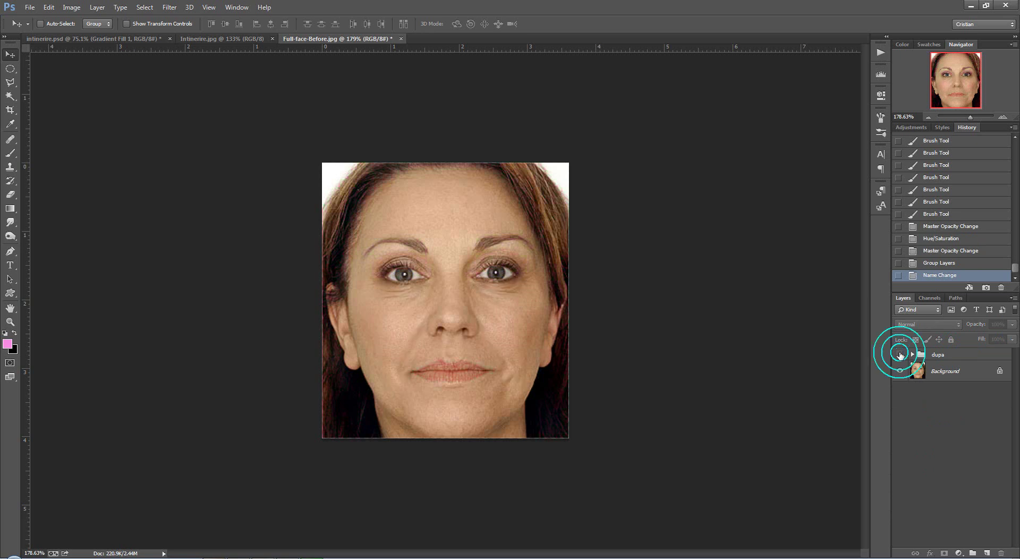
left_click(900, 355)
left_click(900, 355)
left_click(901, 355)
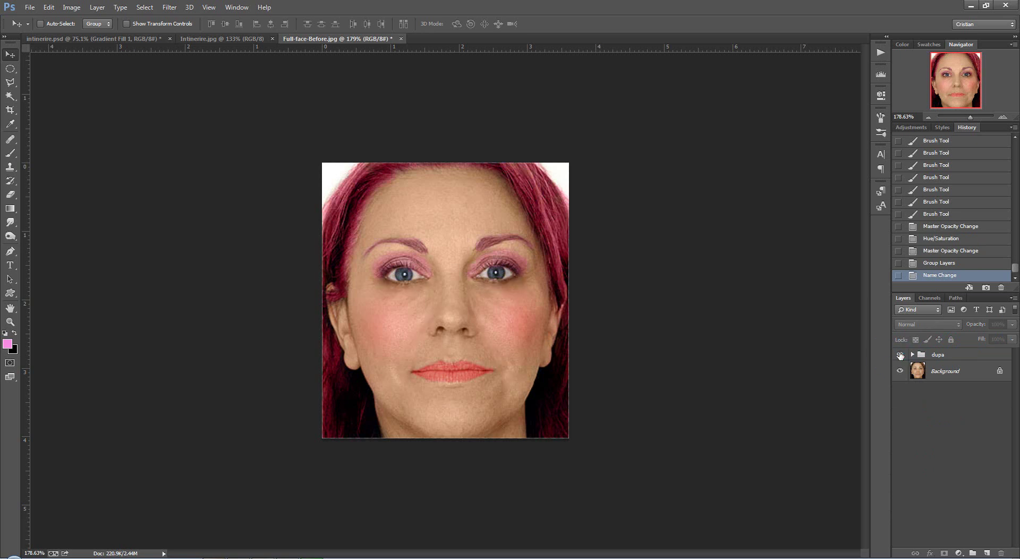
left_click(901, 355)
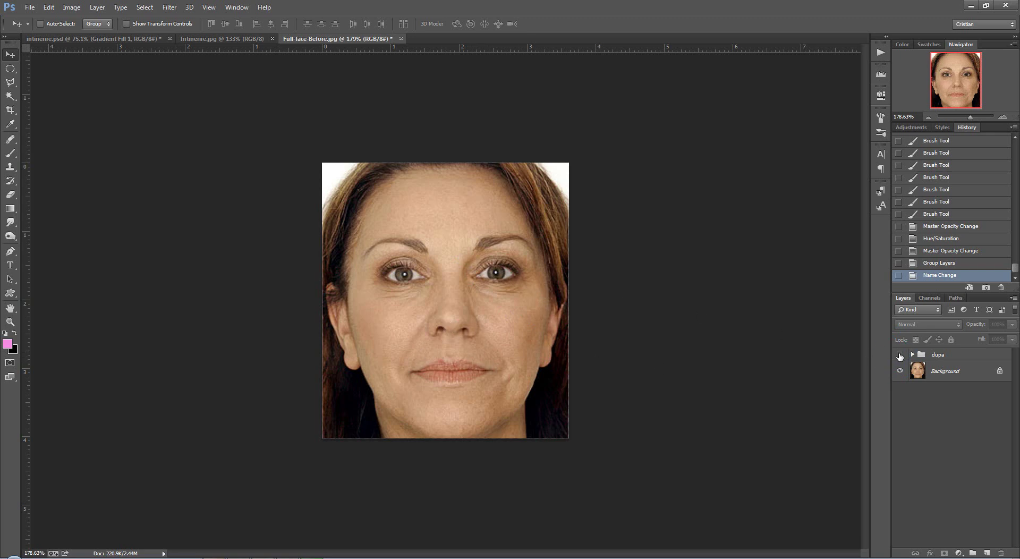
left_click(900, 355)
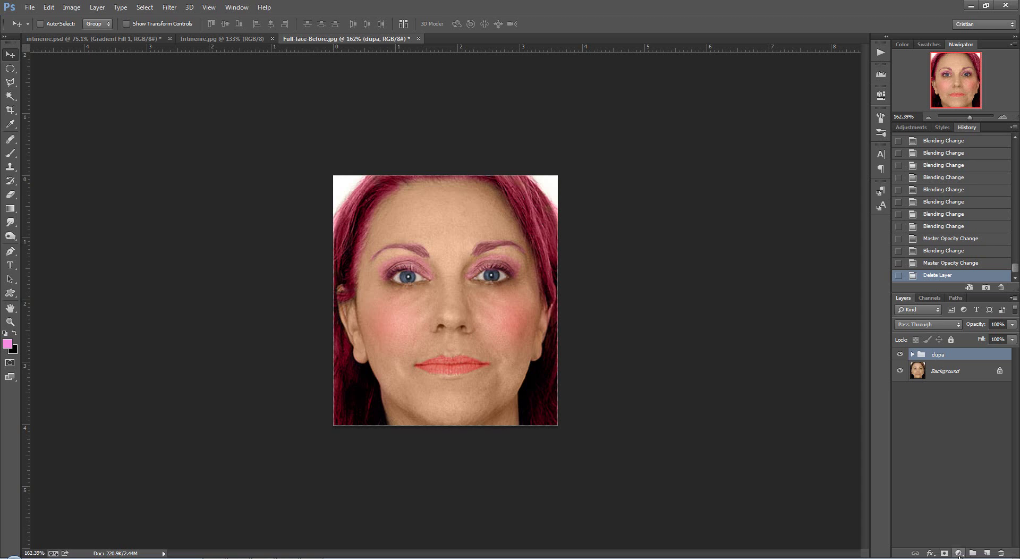
Add a Gradient Fill layer using the Yellow, Pink, Purple preset
left_click(959, 556)
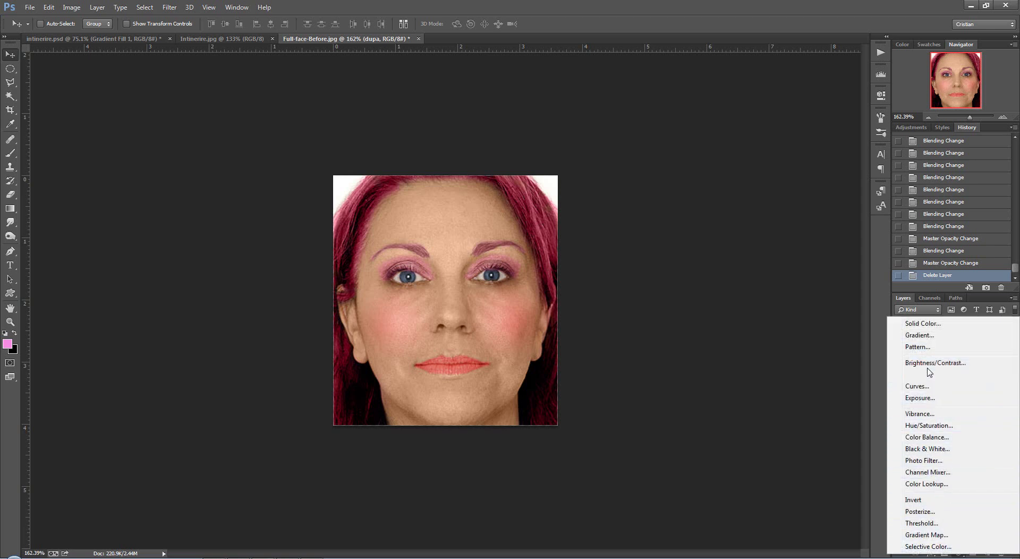
left_click(921, 336)
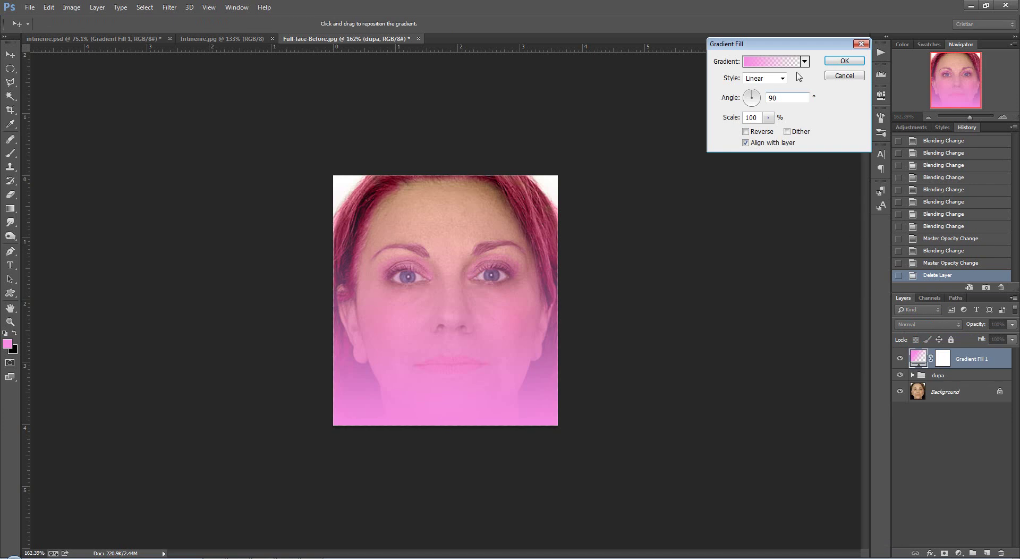
left_click(760, 63)
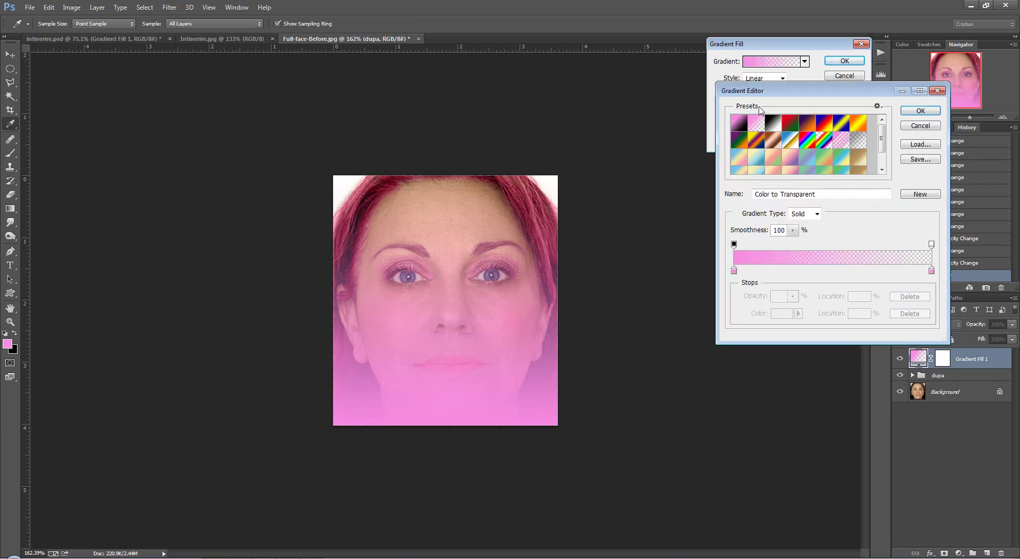
left_click_drag(882, 137, 820, 145)
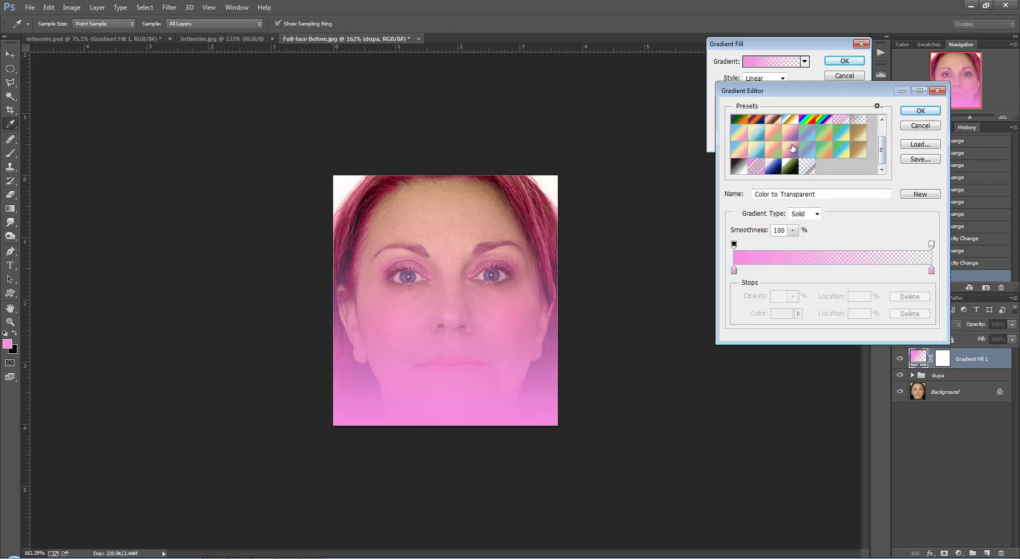
left_click(791, 148)
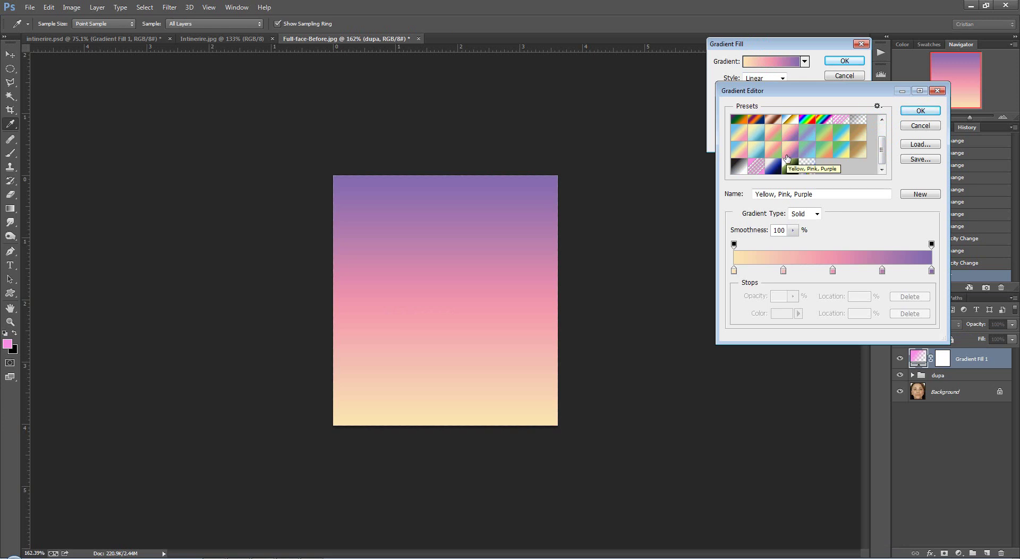
left_click(878, 107)
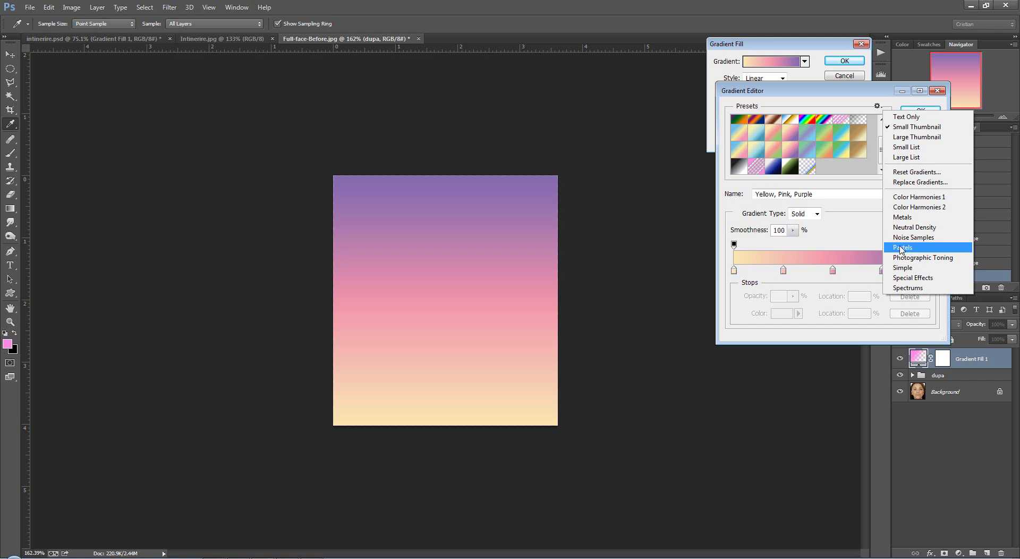
left_click(862, 232)
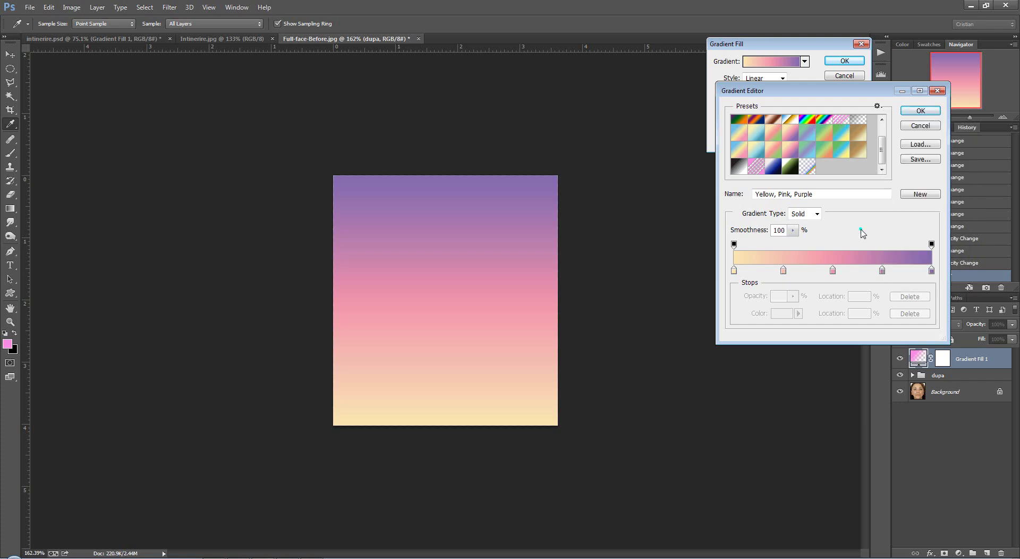
left_click(912, 110)
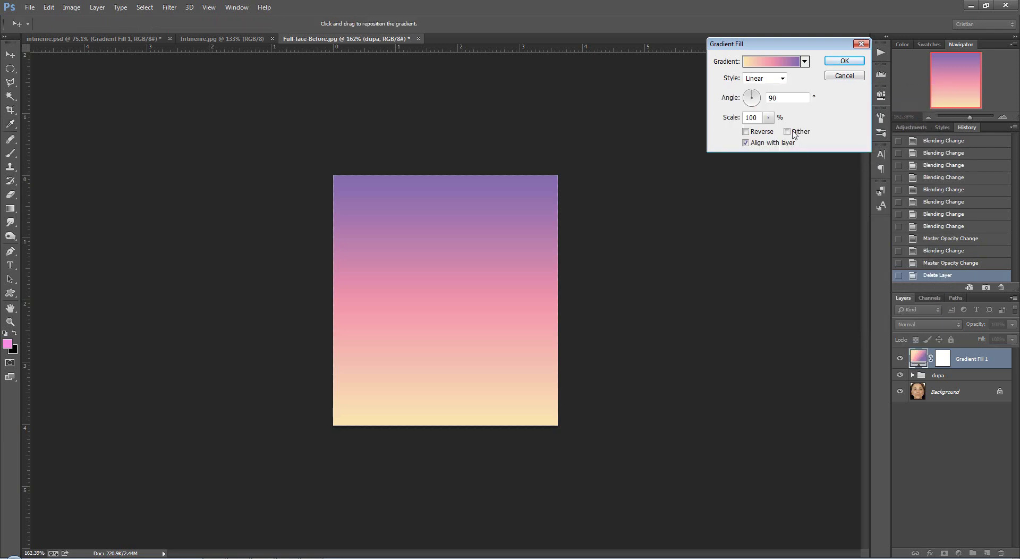
Set the gradient fill to Radial style at 179% scale
left_click(769, 117)
left_click_drag(771, 131, 774, 135)
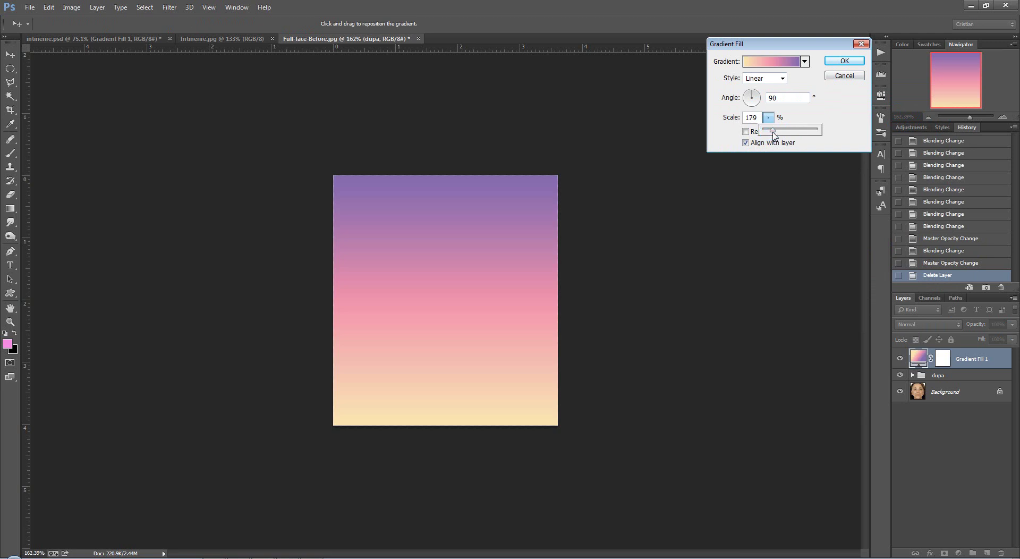
left_click(782, 79)
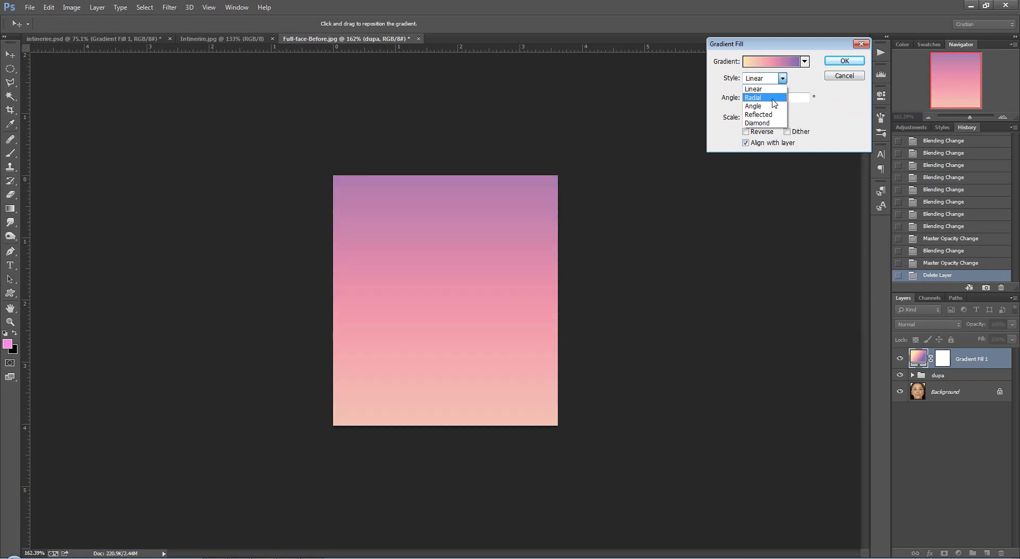
left_click(774, 97)
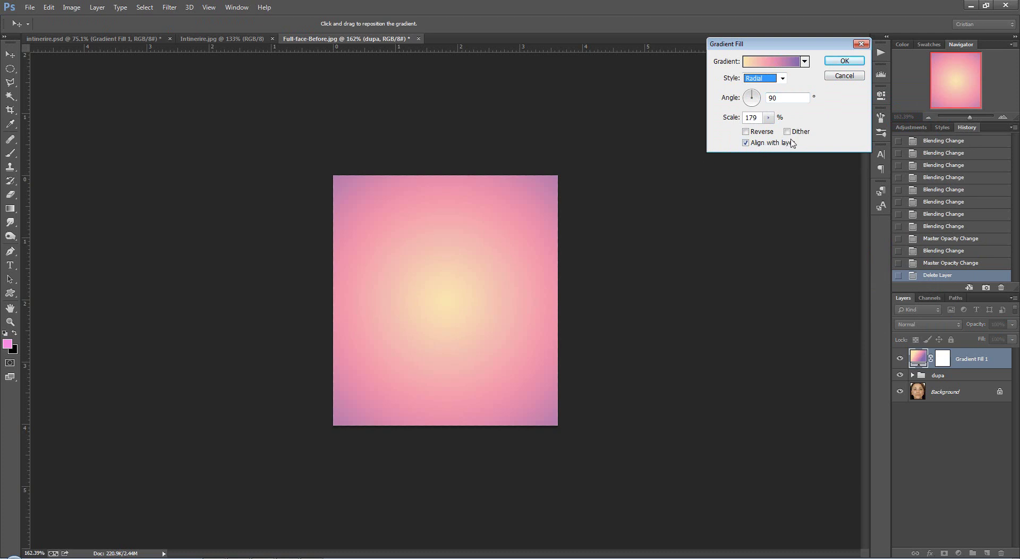
Move the purple stop to 95%, shift the pink stop right, and make the 25% stop peach
left_click(785, 62)
left_click(932, 270)
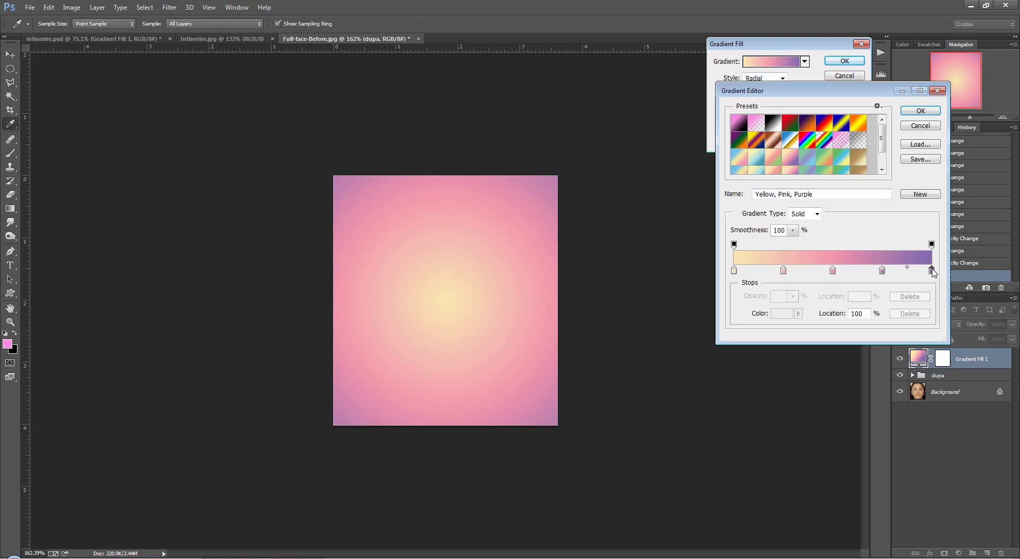
left_click_drag(883, 270, 923, 271)
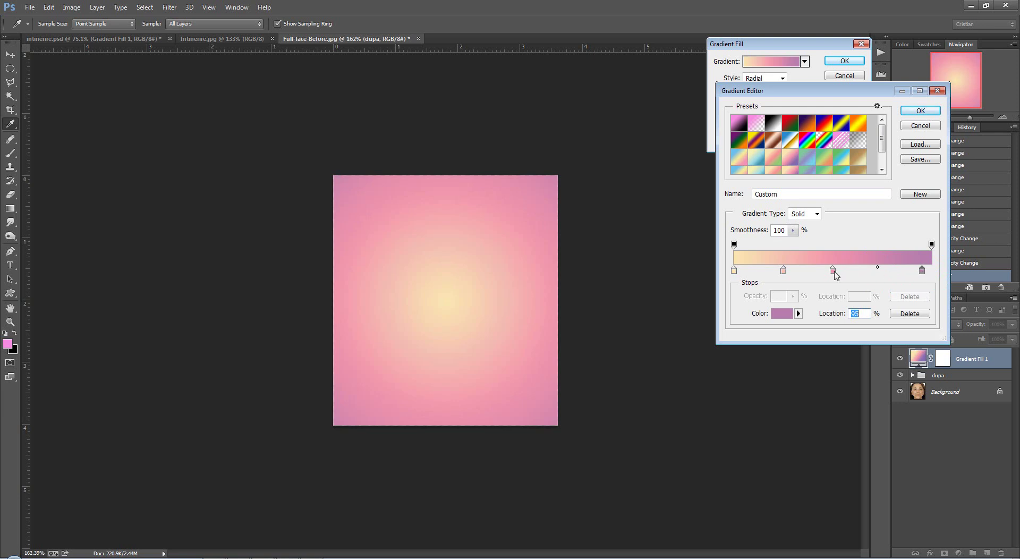
left_click_drag(834, 273, 855, 275)
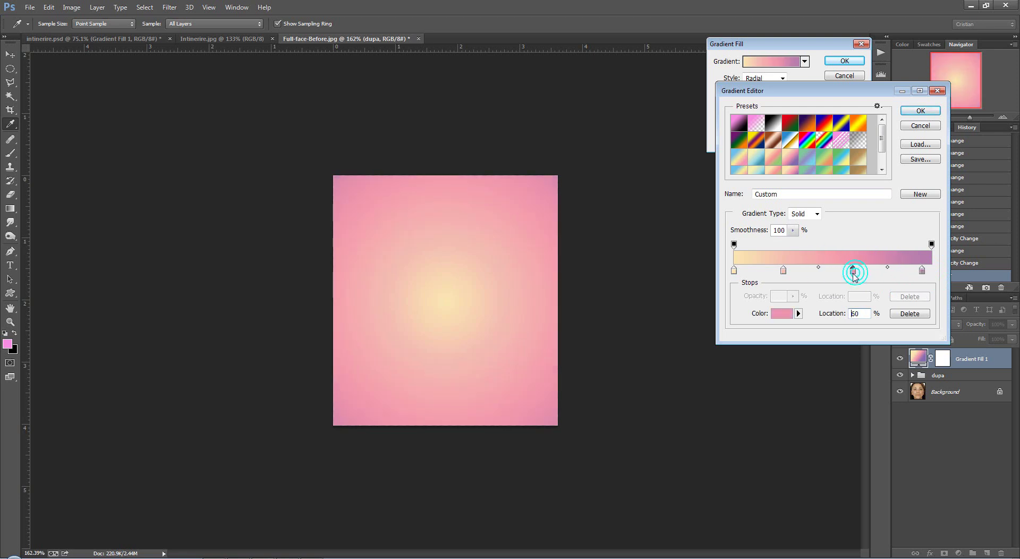
double_click(784, 271)
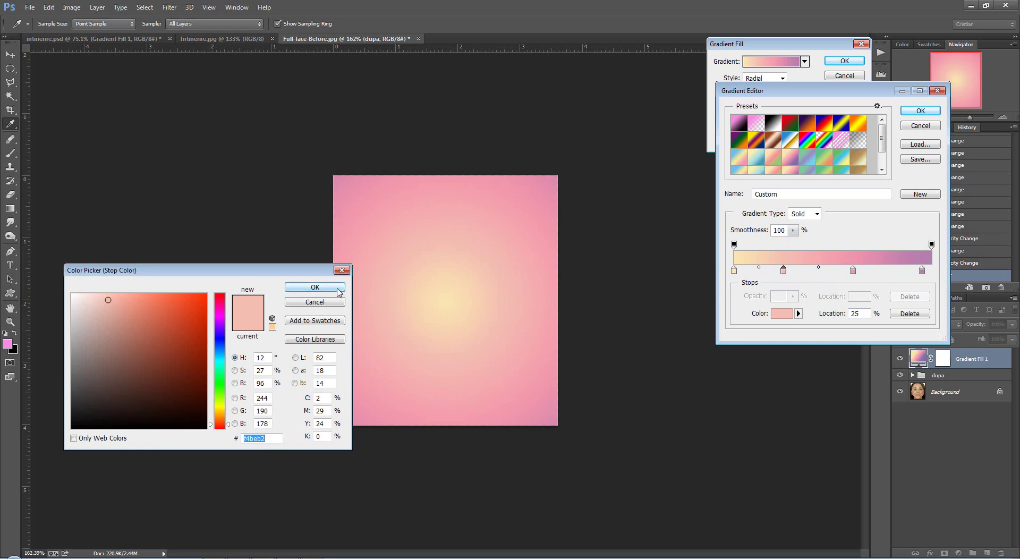
left_click(319, 287)
left_click(917, 112)
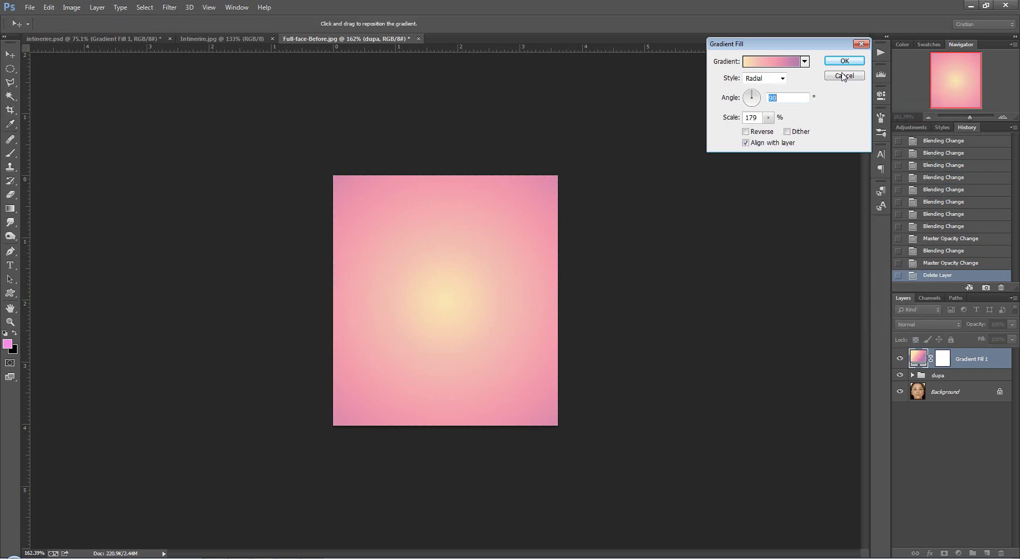
left_click(844, 61)
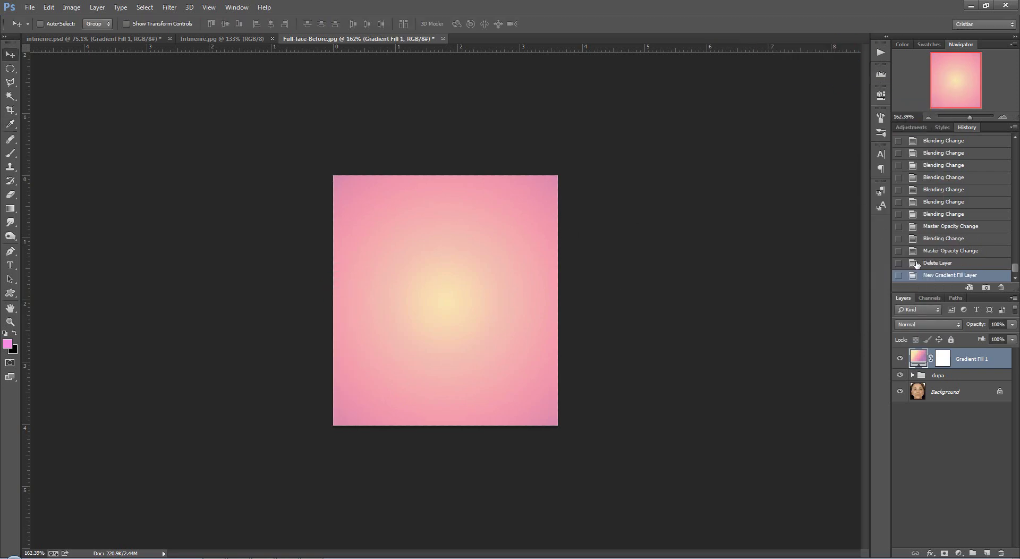
Set Gradient Fill 1 to Soft Light blend mode with slightly lowered opacity
left_click(959, 325)
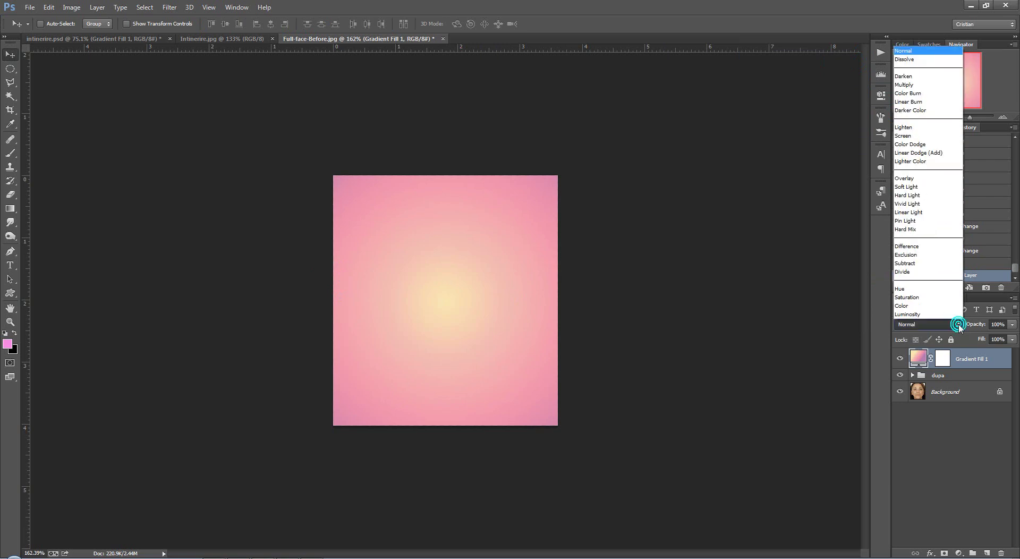
left_click(916, 187)
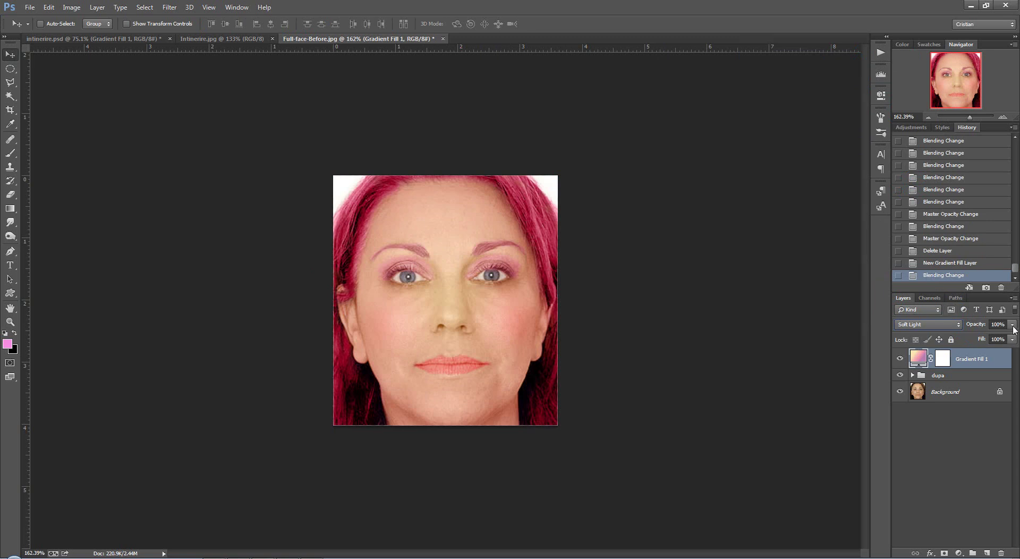
mouse_move(1012, 324)
left_mouse_down()
mouse_move(1011, 341)
mouse_move(993, 340)
left_mouse_up()
left_click(973, 419)
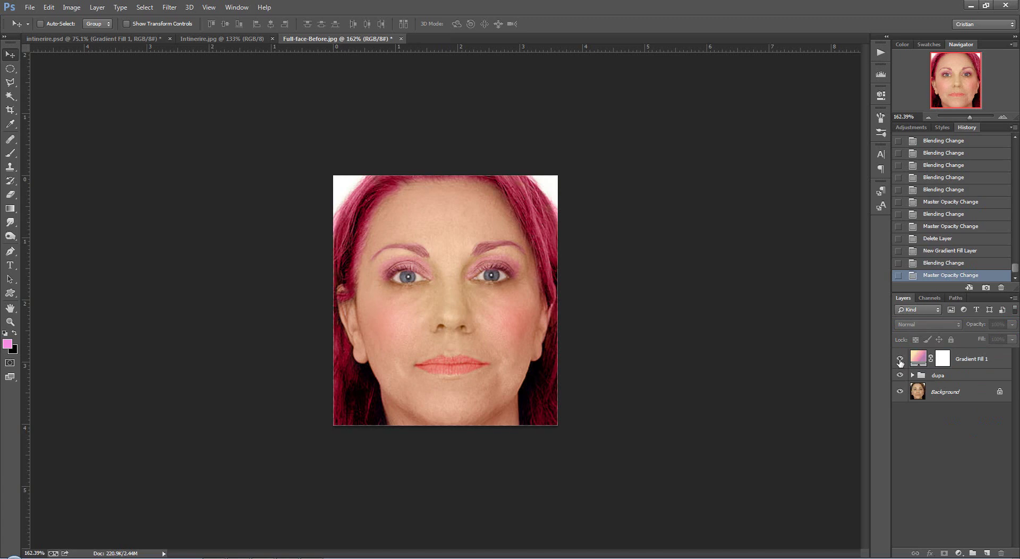
left_click(900, 361)
left_click(900, 359)
left_click(900, 359)
left_click(902, 375)
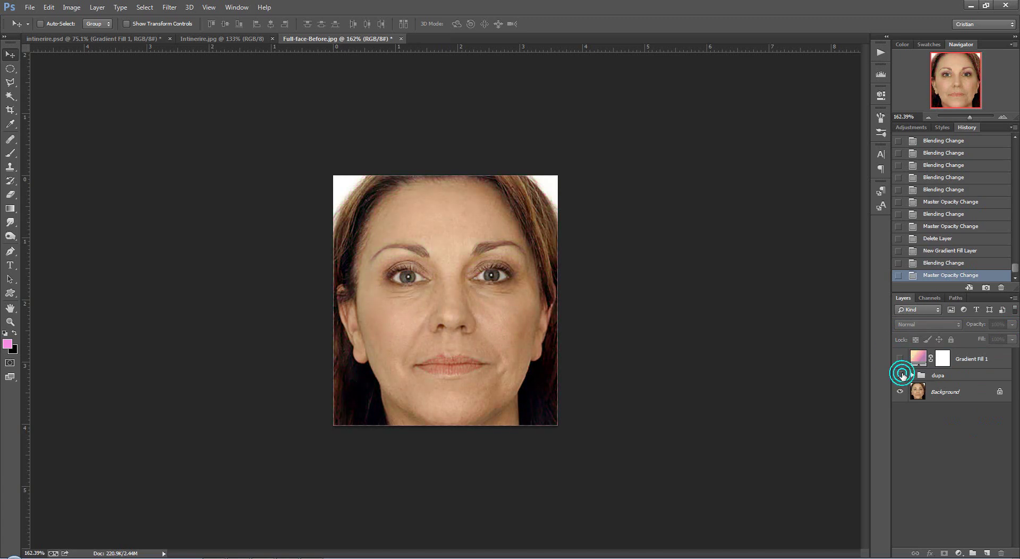
left_click(900, 359)
left_click(901, 375)
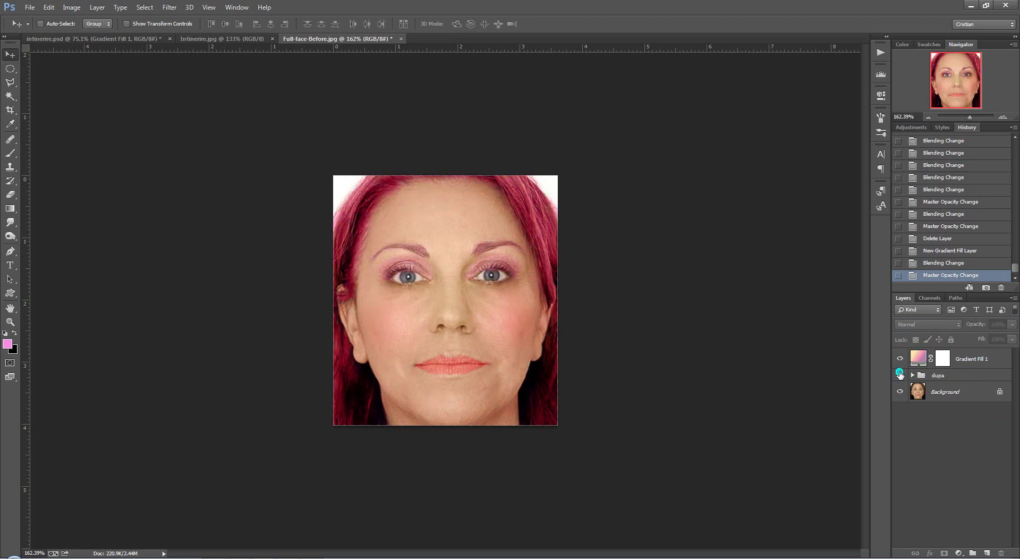
left_click(900, 375)
left_click(900, 375)
scroll(477, 321, "down", 1)
scroll(477, 321, "down", 1)
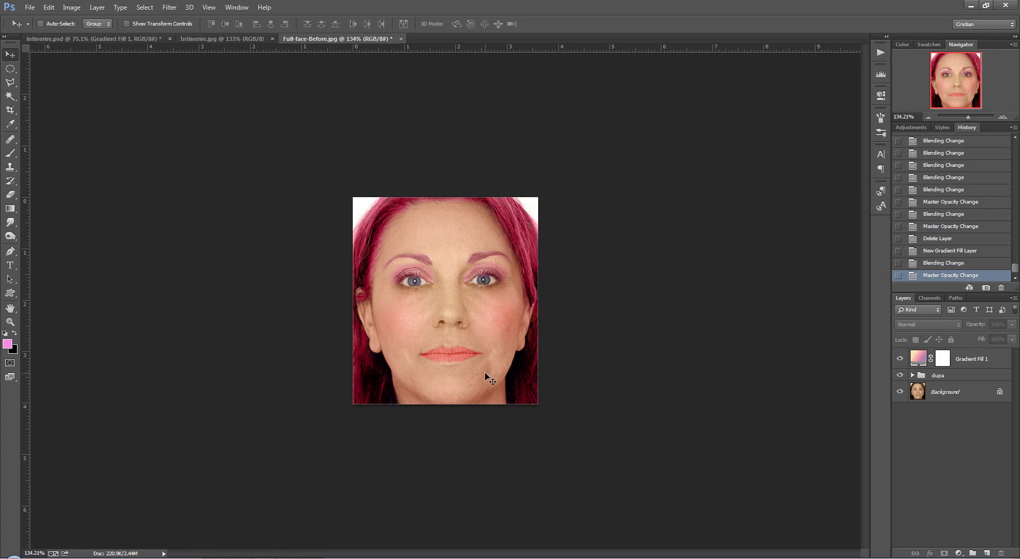
scroll(485, 375, "down", 1)
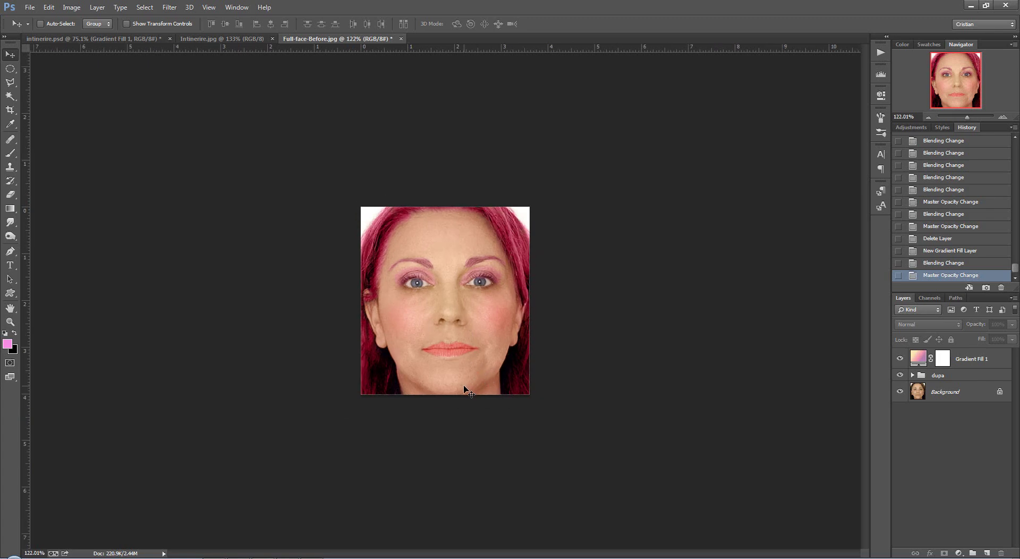